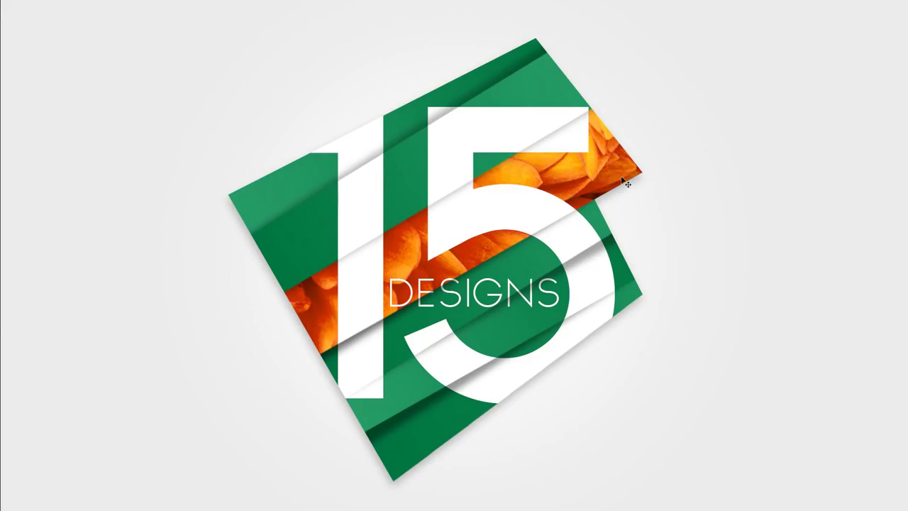
Step: Exit full-screen view so the finished 15 DESIGNS composition shows with menus and panels
{"action": "key", "text": "f"}
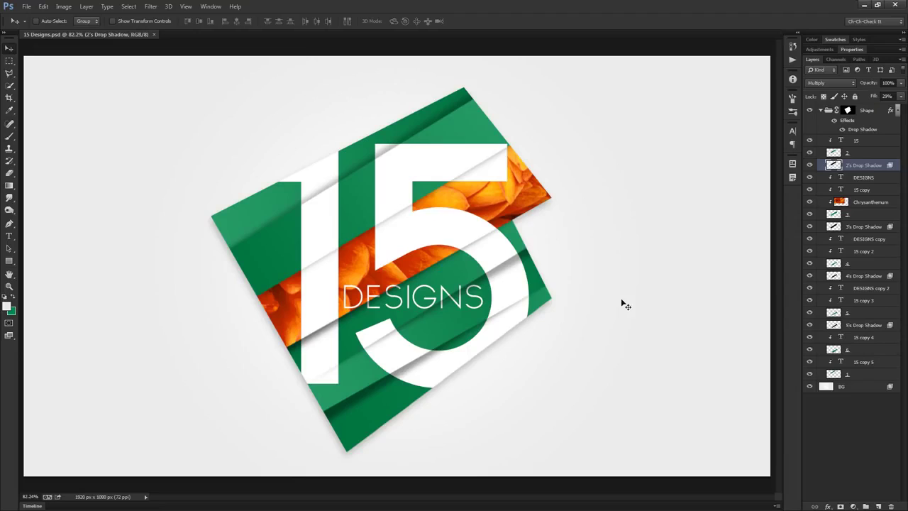
Step: Create a new 1920 × 1080 px, 72 ppi document named '15 DESIGNS'
{"action": "left_click", "coordinate": [26, 6]}
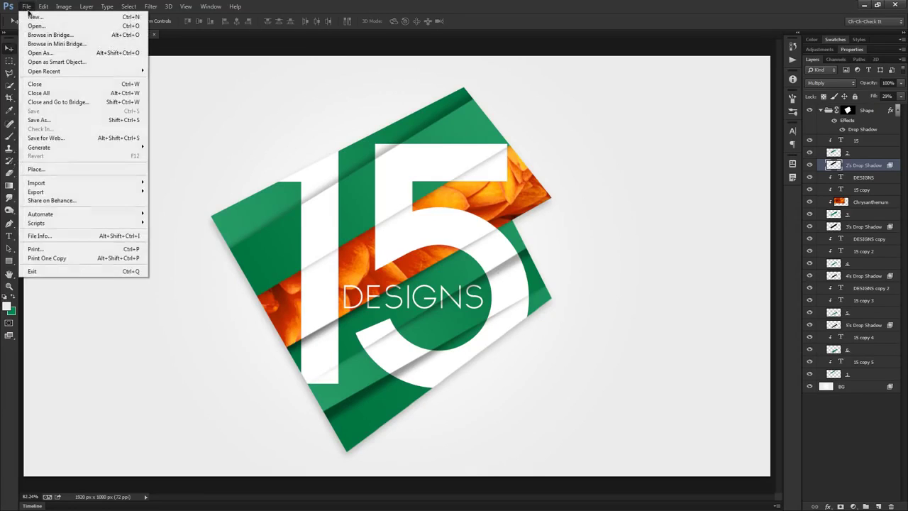
{"action": "left_click", "coordinate": [28, 17]}
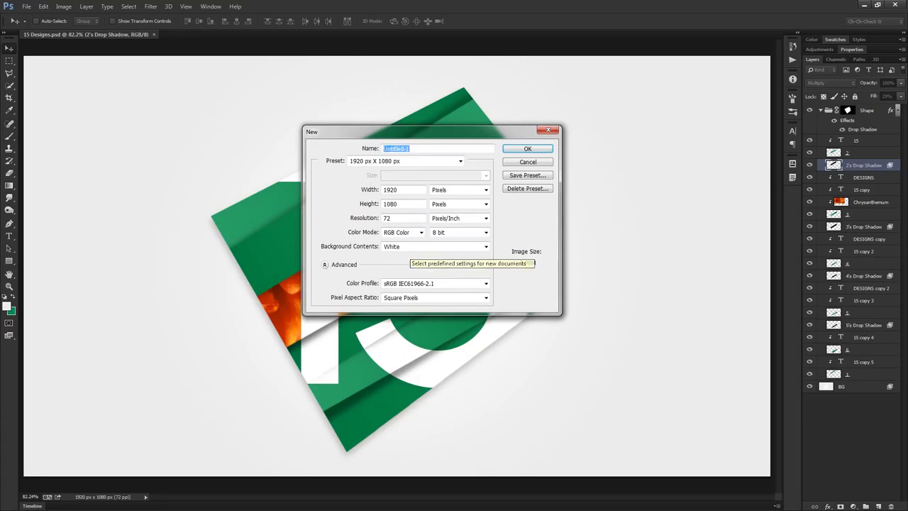
{"action": "type", "text": "15 DESIGNS"}
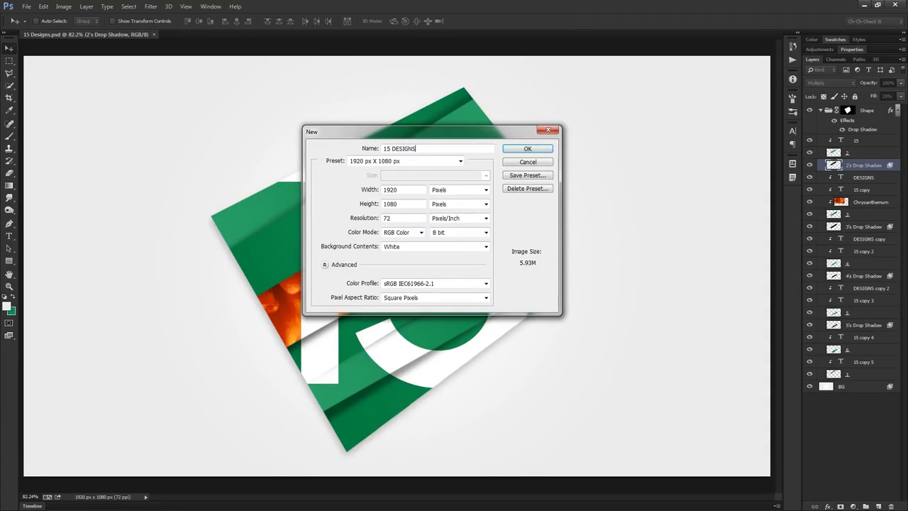
{"action": "key", "text": "Return"}
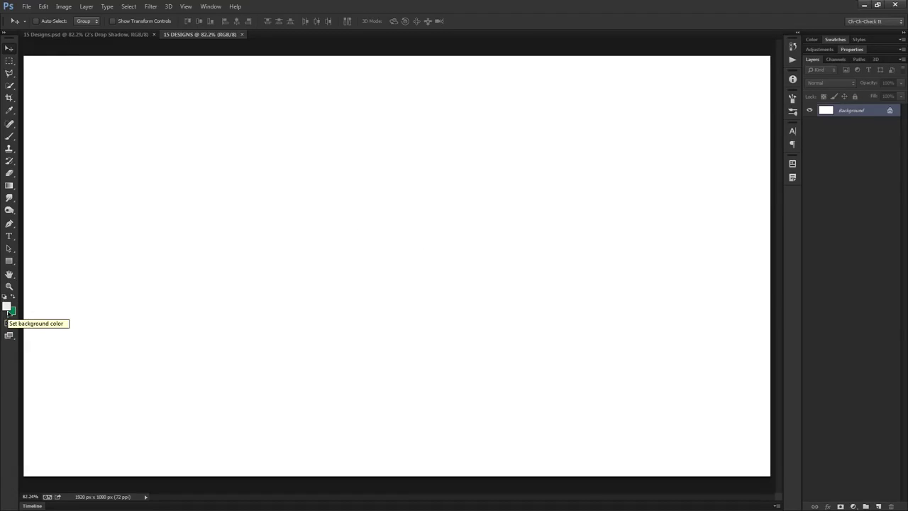
Step: Set the foreground colour to light grey #ebebeb and the background colour to green #00894c
{"action": "left_click", "coordinate": [7, 306]}
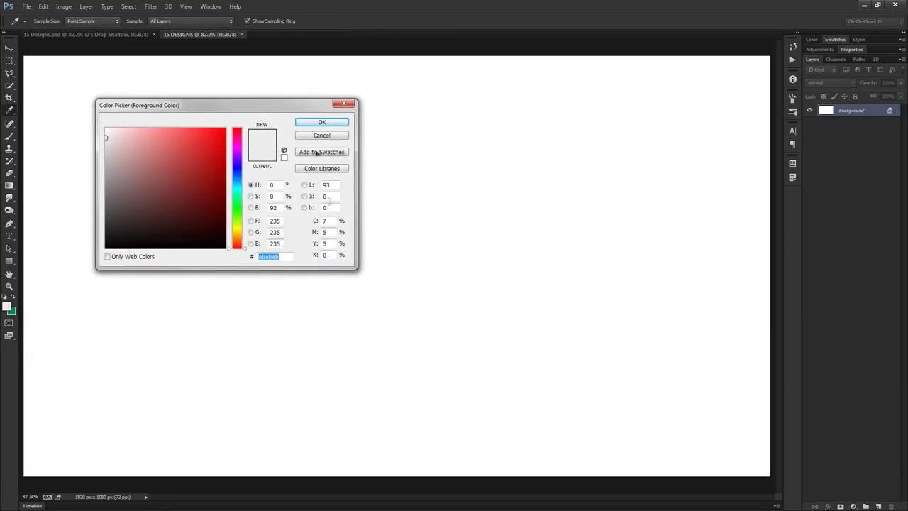
{"action": "left_click_drag", "start_coordinate": [279, 111], "coordinate": [438, 147]}
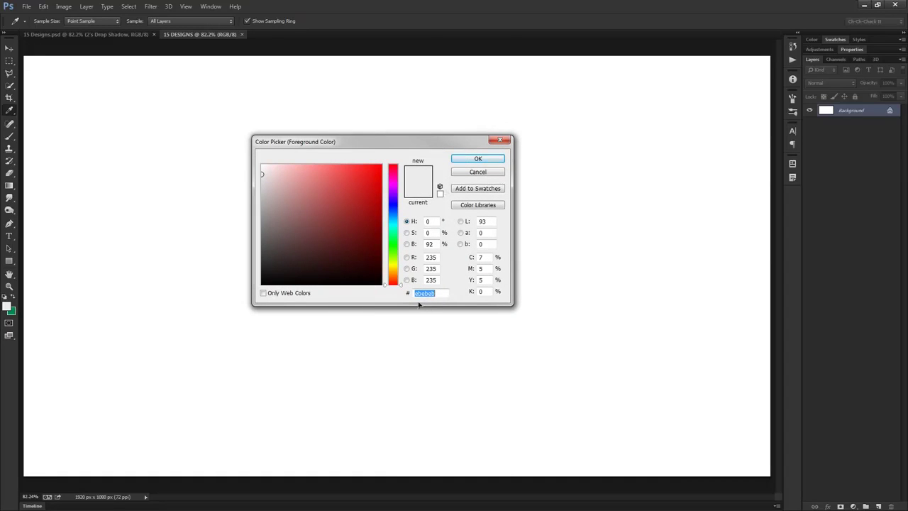
{"action": "left_click", "coordinate": [478, 158]}
{"action": "left_click", "coordinate": [14, 311]}
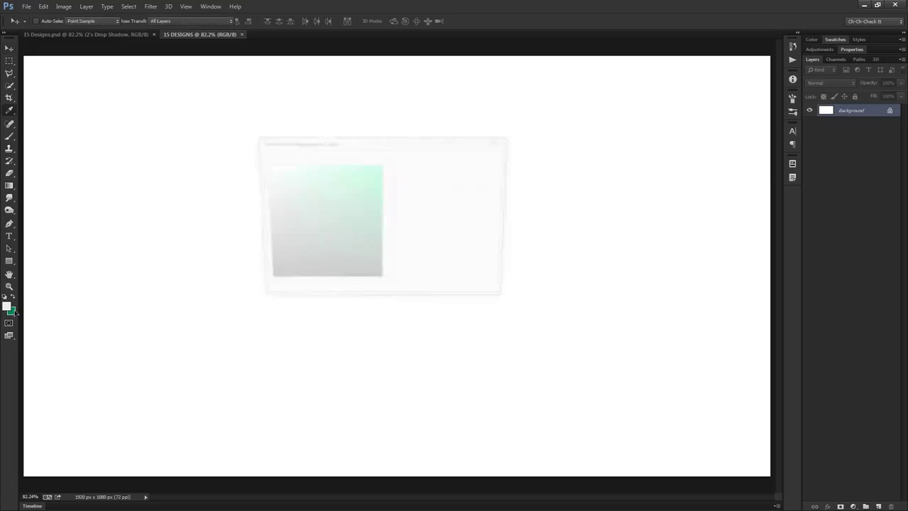
{"action": "left_click_drag", "start_coordinate": [372, 151], "coordinate": [407, 170]}
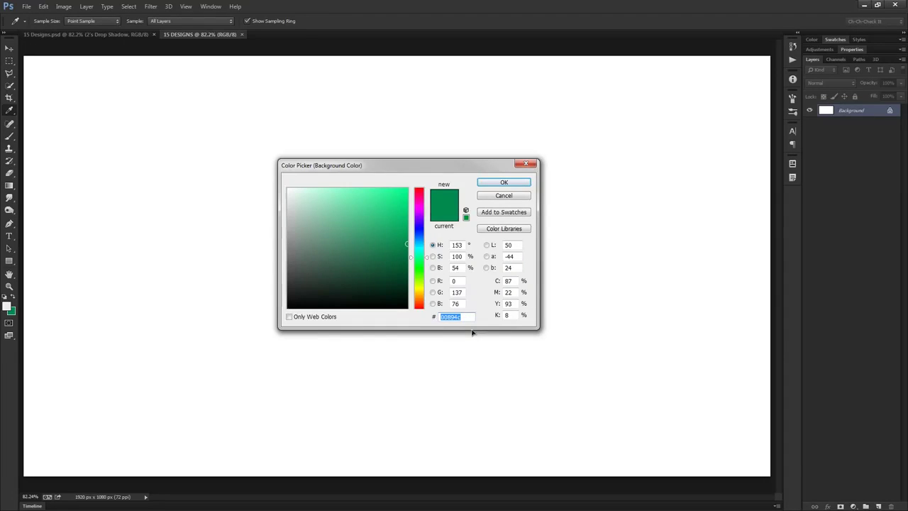
{"action": "left_click", "coordinate": [502, 182]}
{"action": "key", "text": "v"}
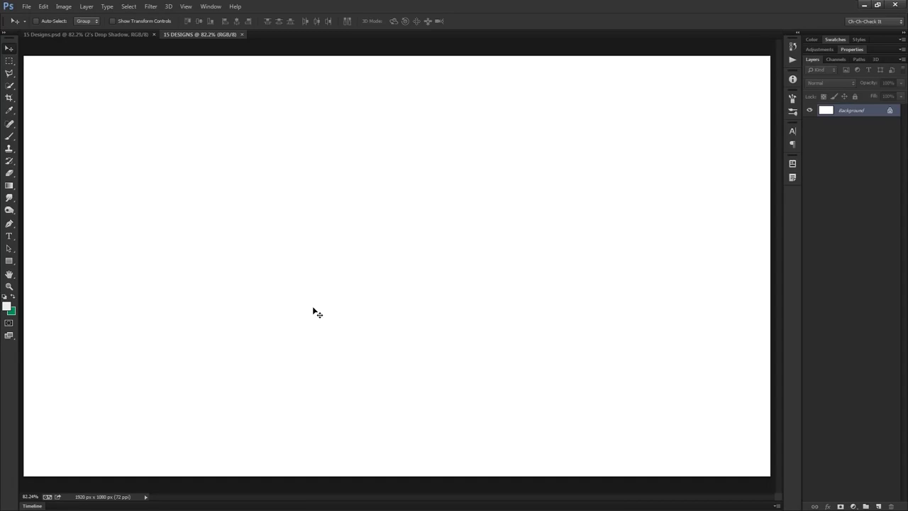
Step: Unlock the Background layer as 'BG' and fill it with the light grey foreground colour
{"action": "double_click", "coordinate": [858, 112]}
{"action": "type", "text": "BG"}
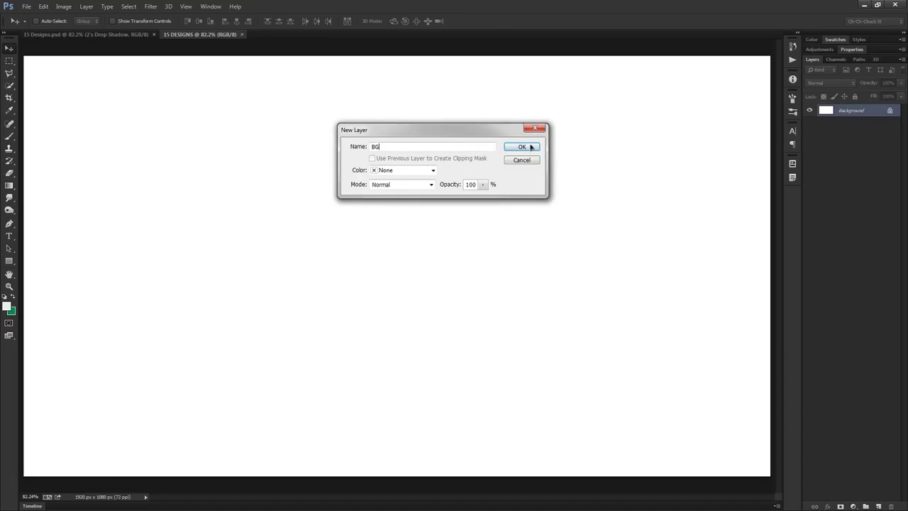
{"action": "left_click", "coordinate": [531, 148]}
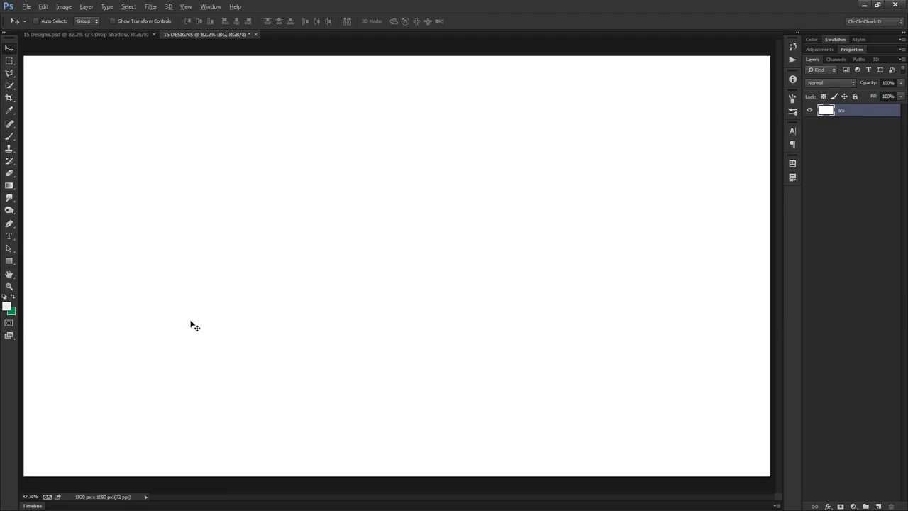
{"action": "key", "text": "alt+BackSpace"}
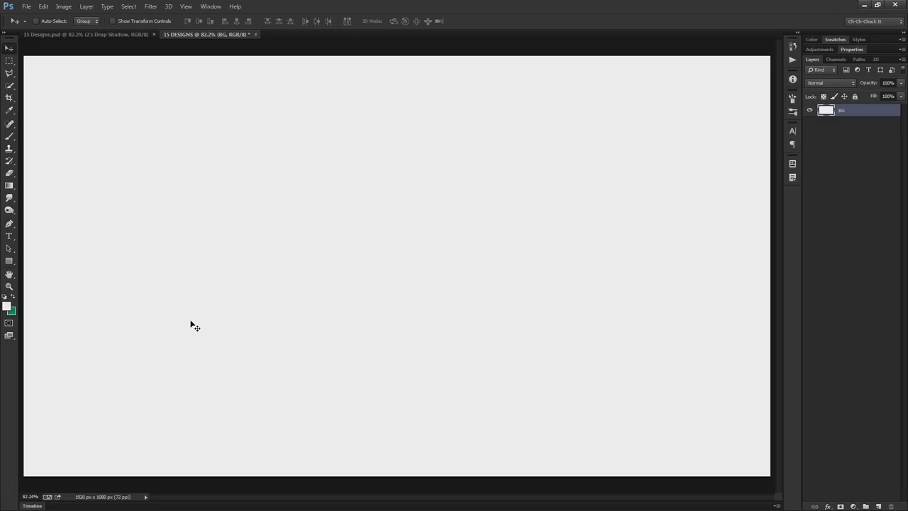
Step: Add a reversed radial Gradient Overlay at angle 60 in Screen mode to BG
{"action": "left_click", "coordinate": [830, 506]}
{"action": "left_click", "coordinate": [858, 466]}
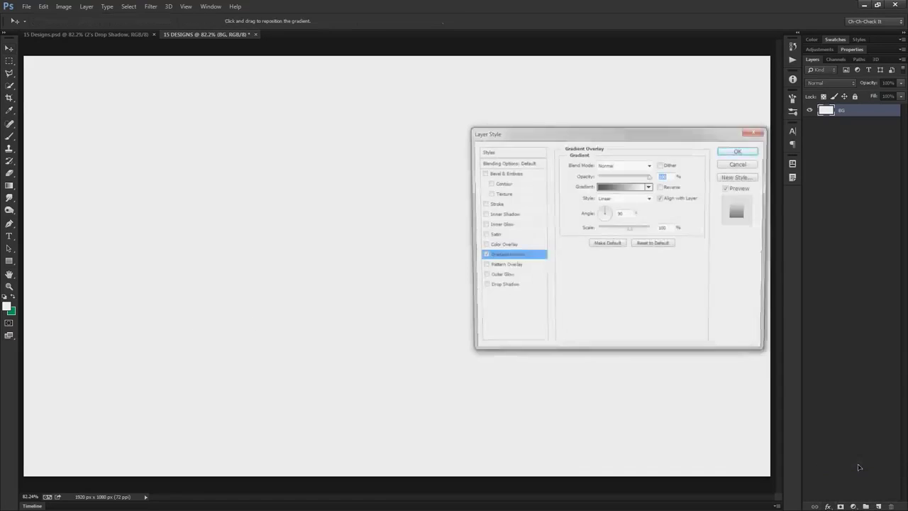
{"action": "left_click", "coordinate": [637, 198]}
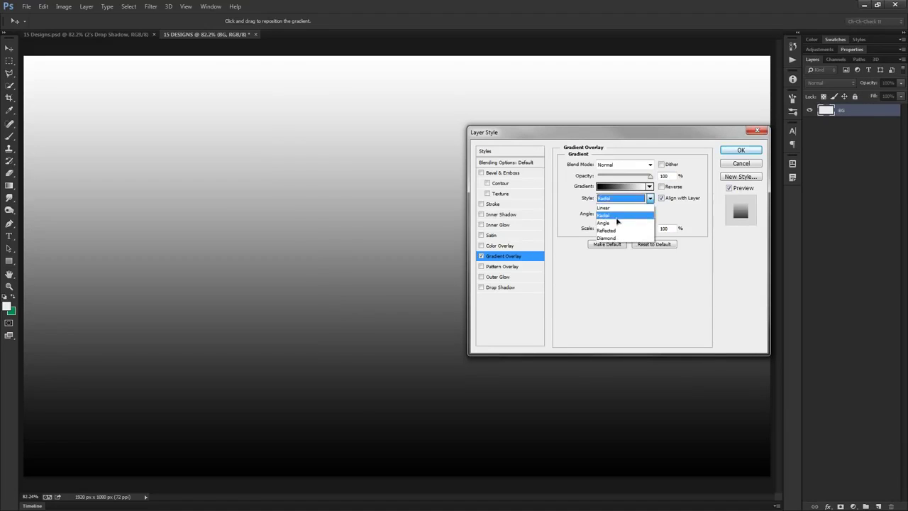
{"action": "left_click", "coordinate": [618, 216]}
{"action": "left_click", "coordinate": [662, 186]}
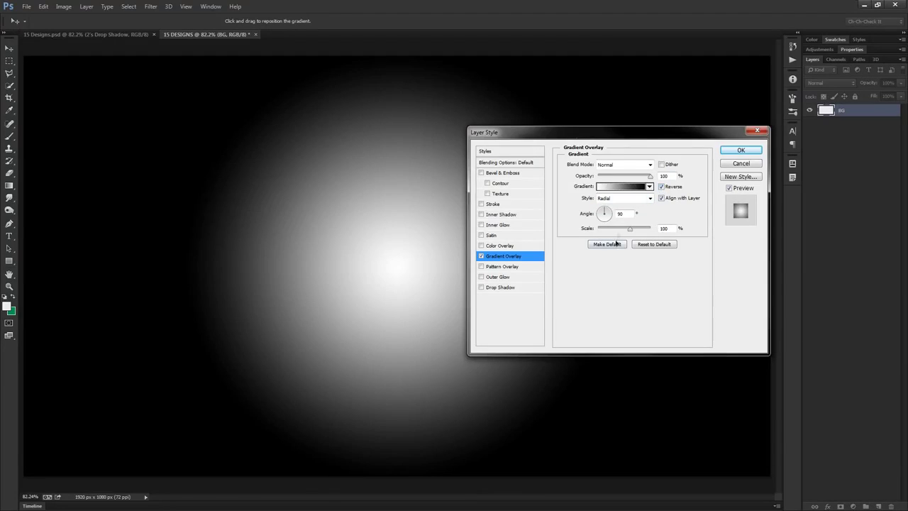
{"action": "left_click", "coordinate": [621, 214]}
{"action": "left_click_drag", "start_coordinate": [583, 229], "coordinate": [550, 201]}
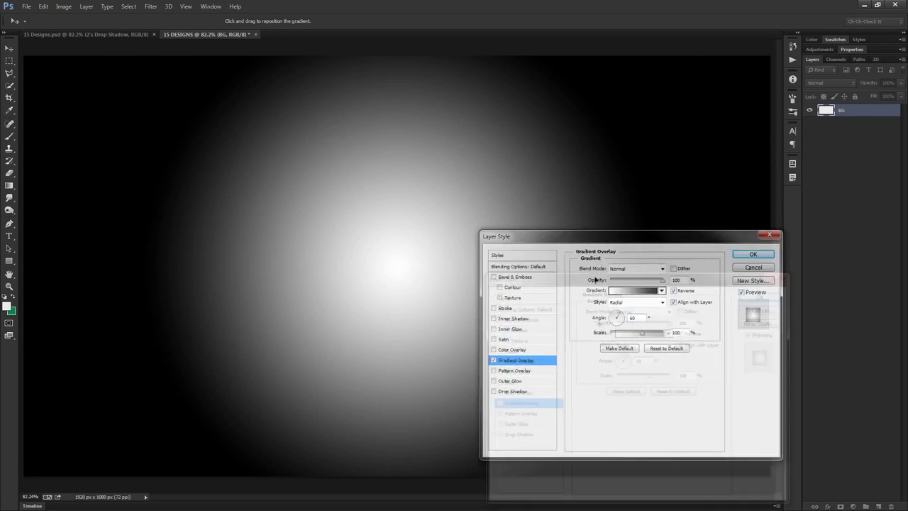
{"action": "left_click_drag", "start_coordinate": [596, 279], "coordinate": [319, 418]}
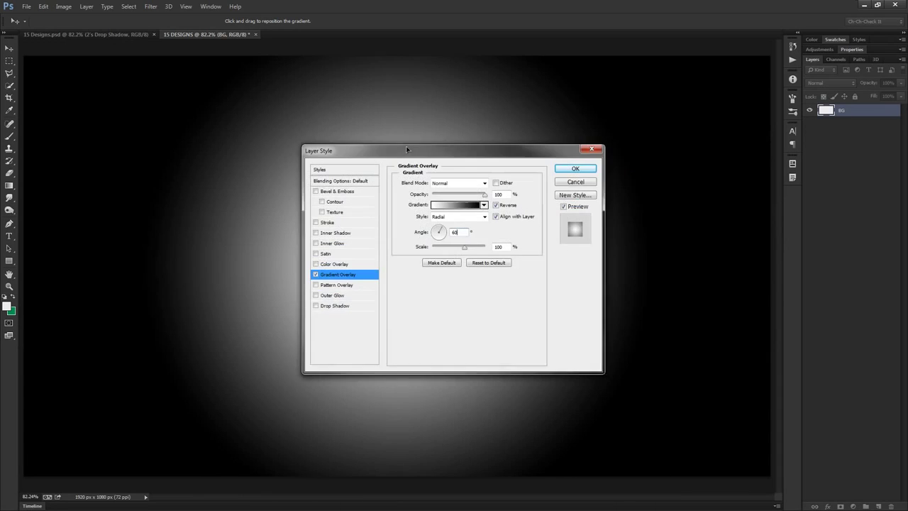
{"action": "left_click_drag", "start_coordinate": [407, 149], "coordinate": [403, 148]}
{"action": "left_click", "coordinate": [440, 183]}
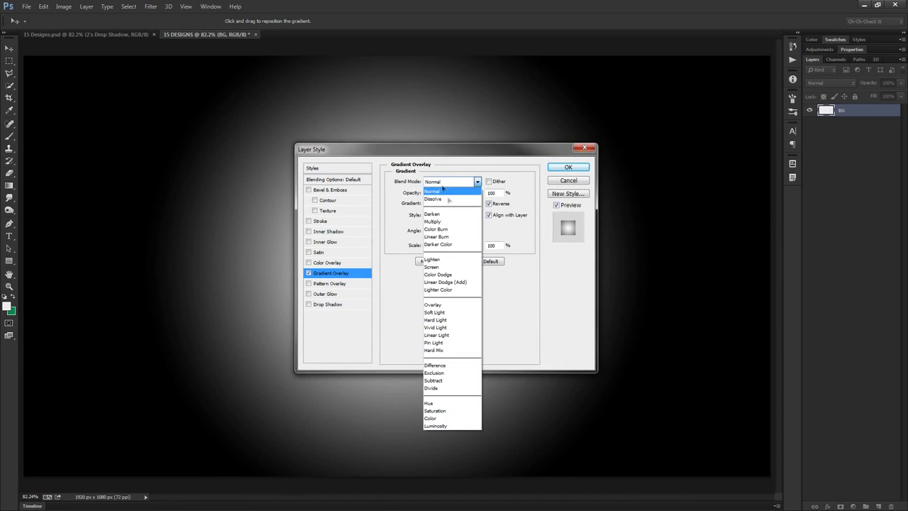
{"action": "left_click", "coordinate": [447, 267]}
{"action": "left_click", "coordinate": [571, 168]}
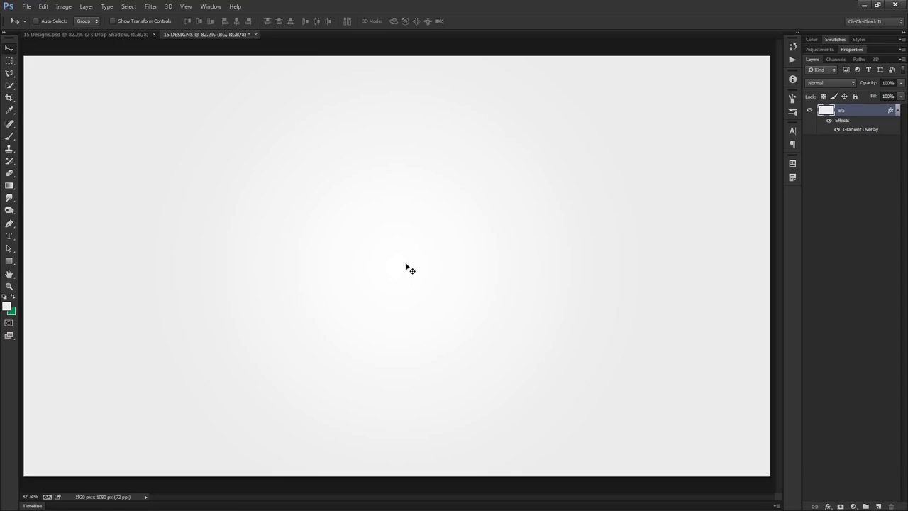
Step: Turn BG's Gradient Overlay into its own BG's Gradient Fill layer and open Add Noise for it
{"action": "scroll", "coordinate": [405, 268], "scroll_direction": "up", "scroll_amount": 5}
{"action": "scroll", "coordinate": [497, 296], "scroll_direction": "up", "scroll_amount": 1}
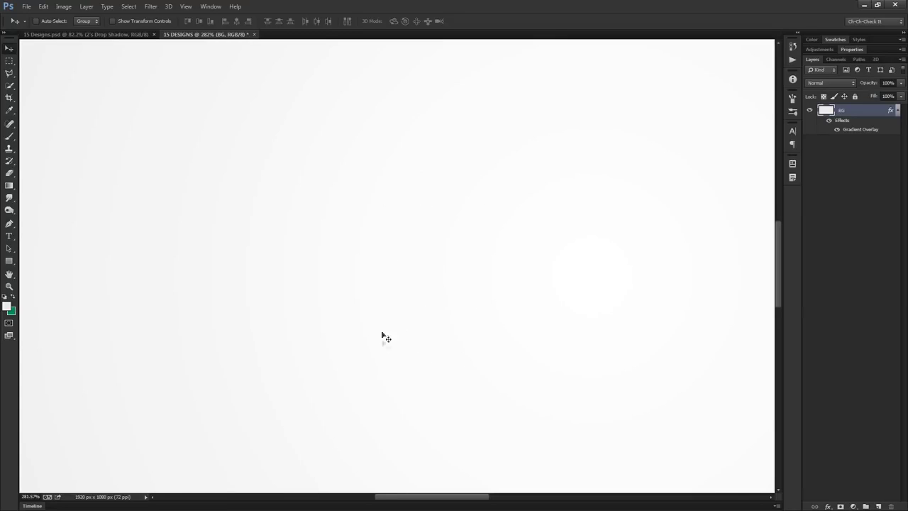
{"action": "key", "text": "ctrl+0"}
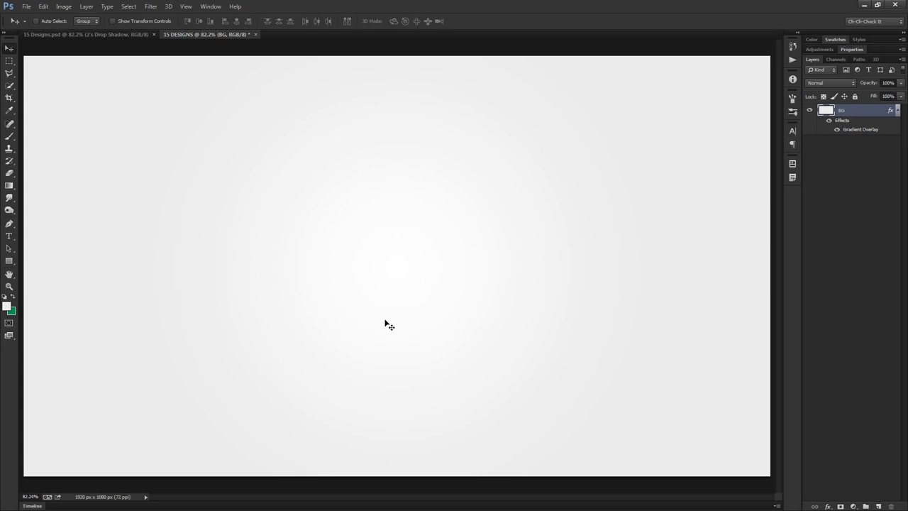
{"action": "right_click", "coordinate": [858, 130]}
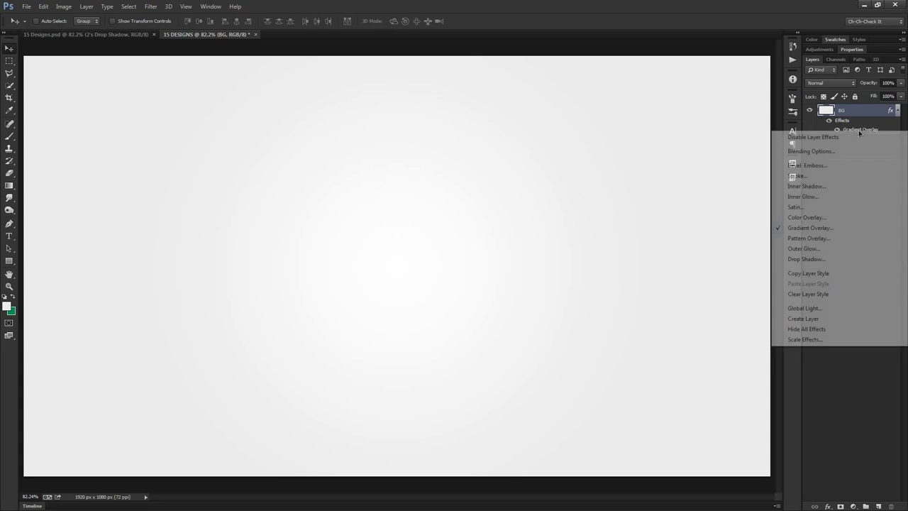
{"action": "left_click", "coordinate": [808, 319]}
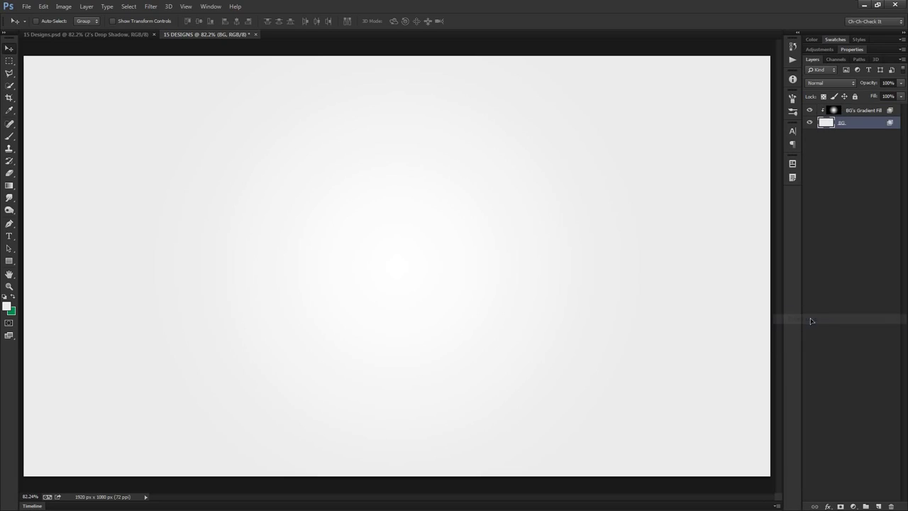
{"action": "left_click", "coordinate": [873, 113]}
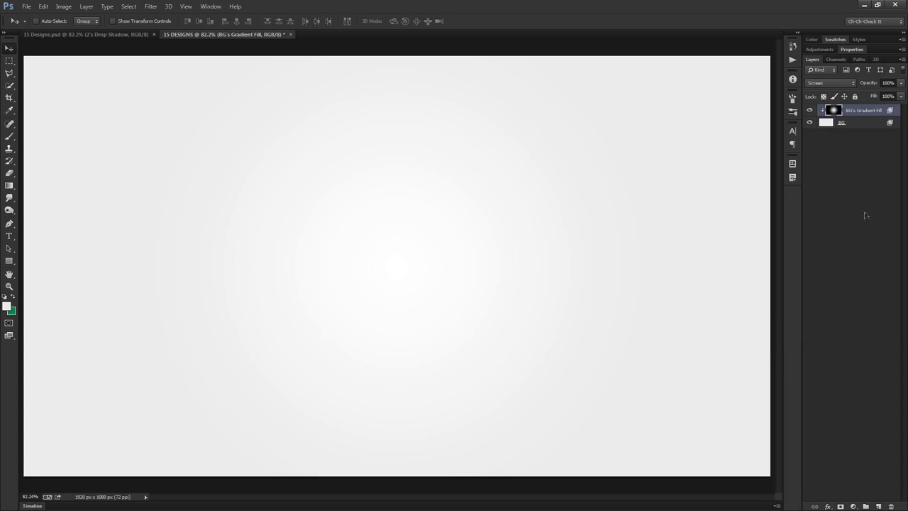
{"action": "left_click", "coordinate": [151, 6]}
{"action": "mouse_move", "coordinate": [234, 146]}
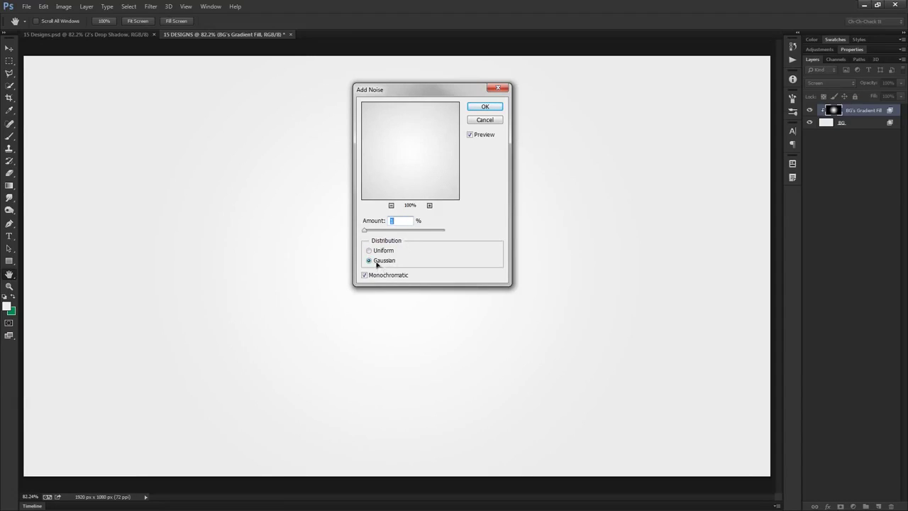
Step: Apply the noise, merge the gradient fill into BG, and make green the foreground colour
{"action": "left_click", "coordinate": [486, 106]}
{"action": "key", "text": "v"}
{"action": "scroll", "coordinate": [326, 229], "scroll_direction": "up", "scroll_amount": 3}
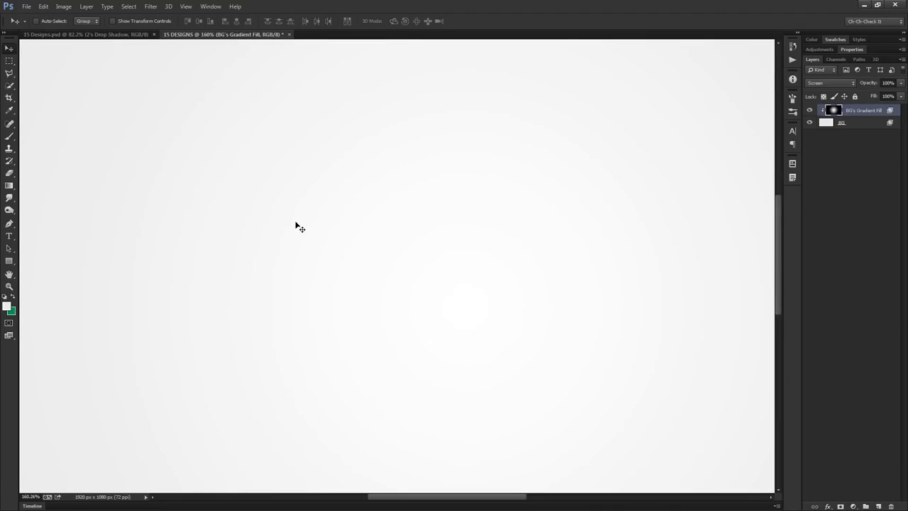
{"action": "scroll", "coordinate": [299, 227], "scroll_direction": "down", "scroll_amount": 3}
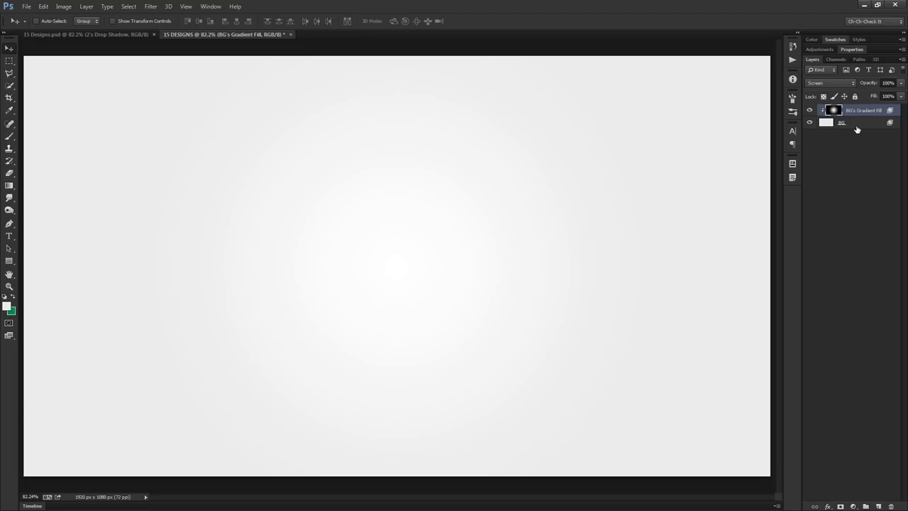
{"action": "key", "text": "Delete"}
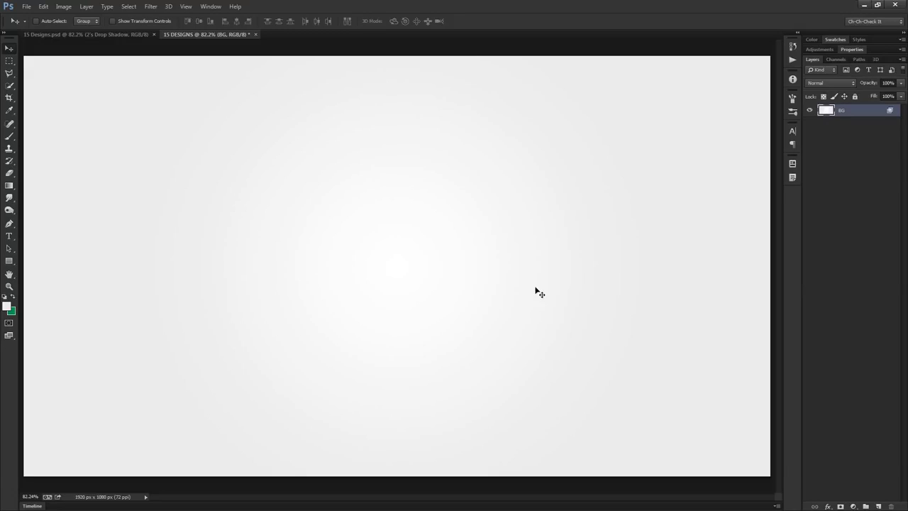
{"action": "left_click", "coordinate": [14, 298]}
Step: Select the Rectangle tool, sketch a rough band across the upper canvas, then undo it
{"action": "left_click", "coordinate": [10, 261]}
{"action": "left_click", "coordinate": [9, 261]}
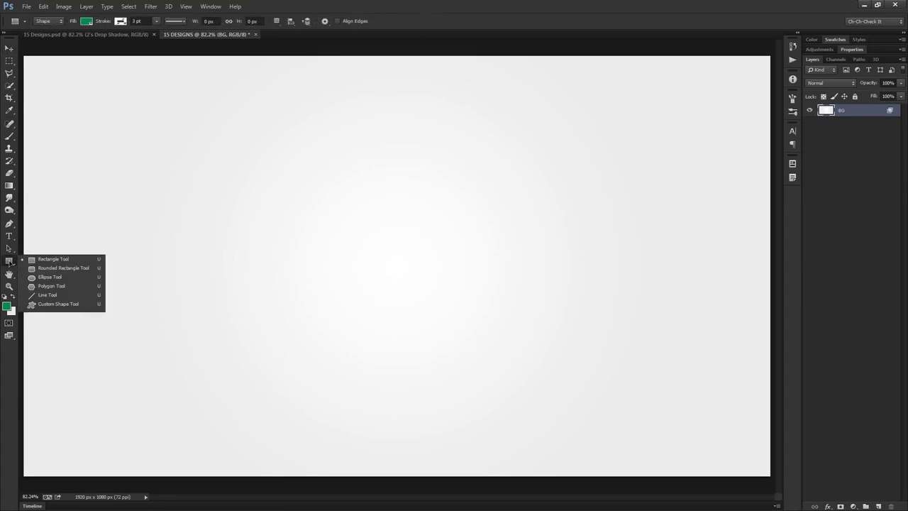
{"action": "left_click", "coordinate": [83, 260]}
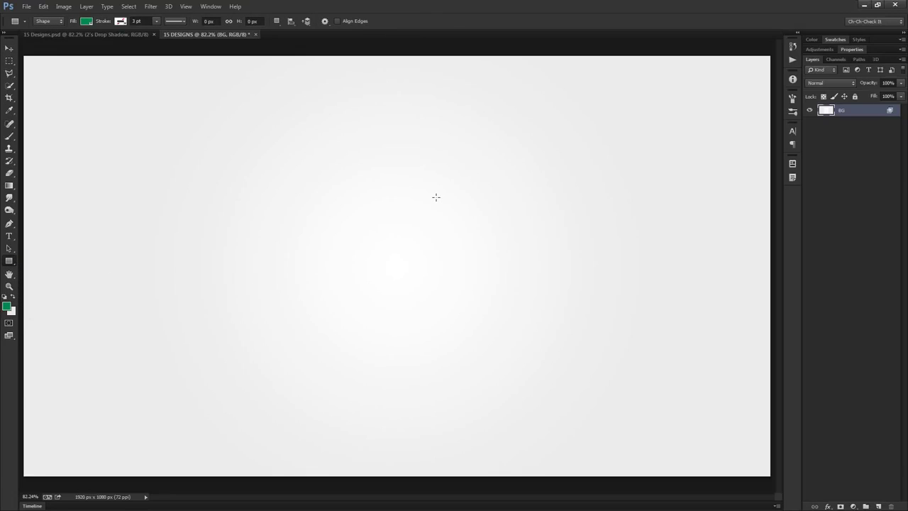
{"action": "scroll", "coordinate": [436, 197], "scroll_direction": "down", "scroll_amount": 1}
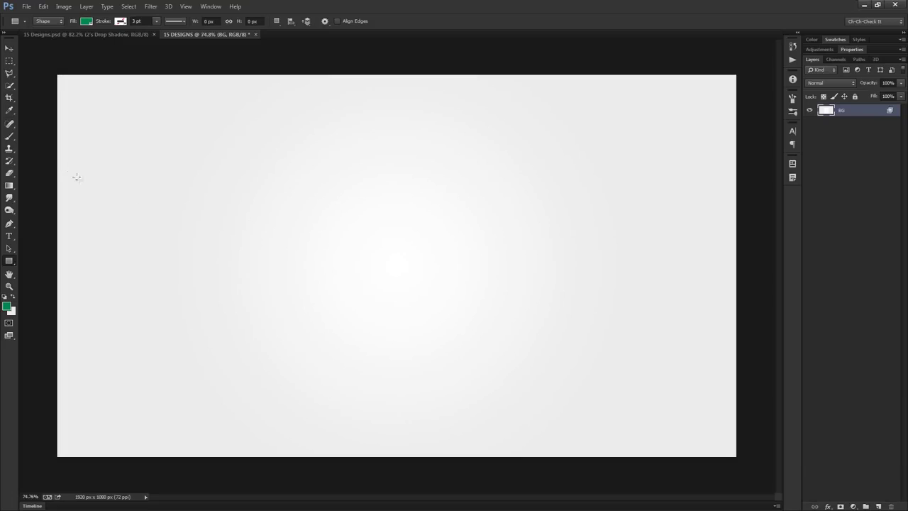
{"action": "left_click_drag", "start_coordinate": [57, 156], "coordinate": [734, 207]}
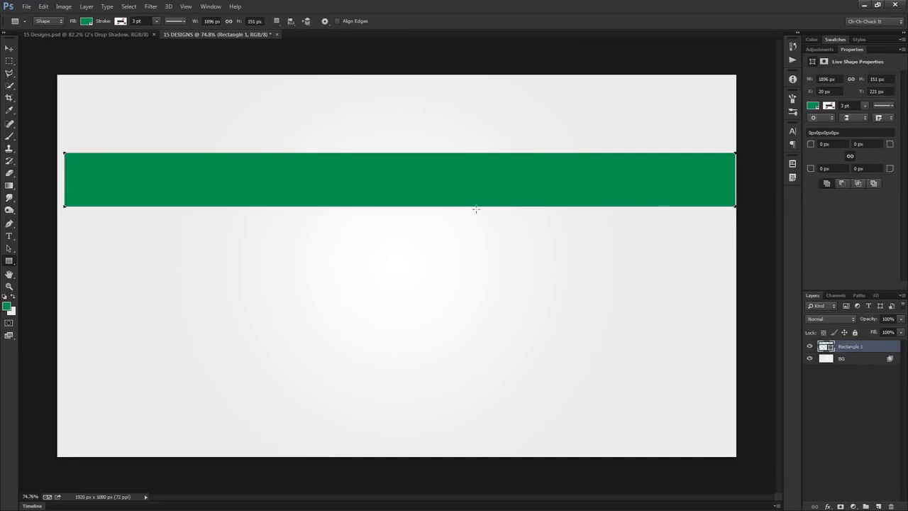
{"action": "key", "text": "ctrl+z"}
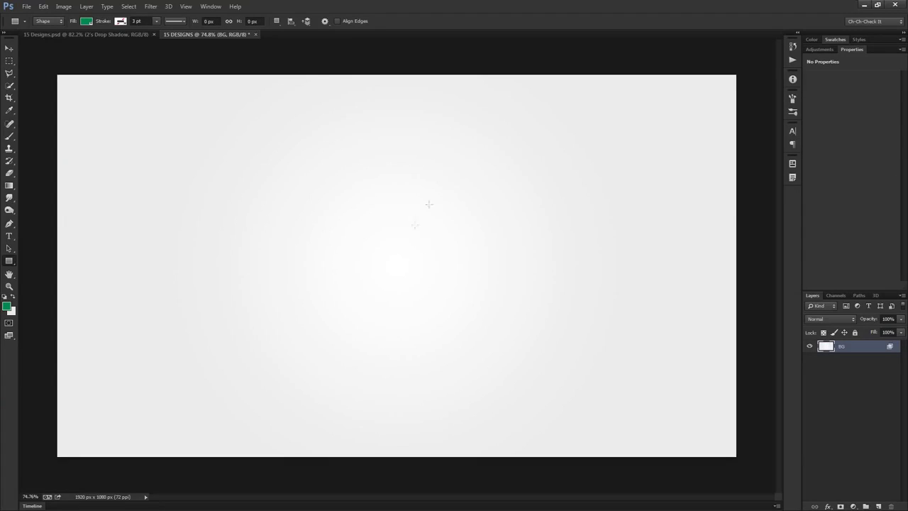
Step: Create an exact 1920 × 150 px green rectangle and select the whole canvas
{"action": "left_click", "coordinate": [413, 183]}
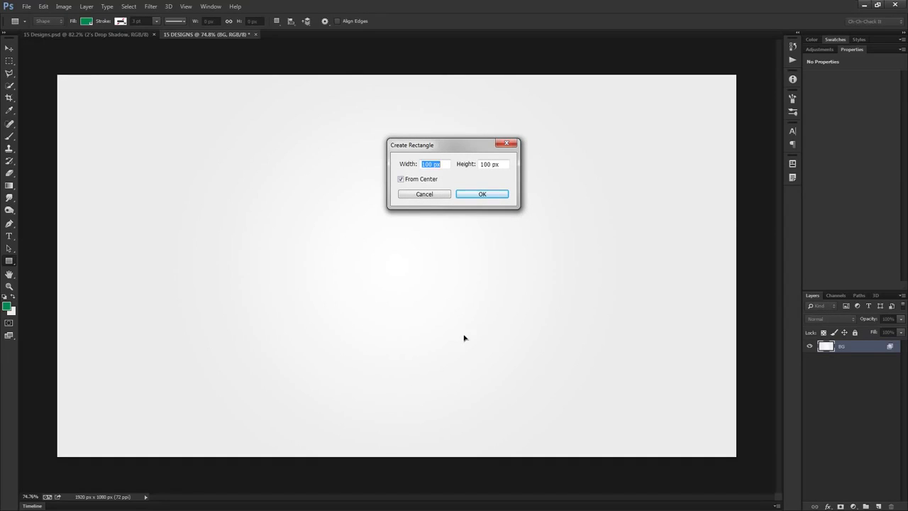
{"action": "type", "text": "1920"}
{"action": "key", "text": "Tab"}
{"action": "type", "text": "150"}
{"action": "left_click", "coordinate": [501, 200]}
{"action": "left_click", "coordinate": [501, 200]}
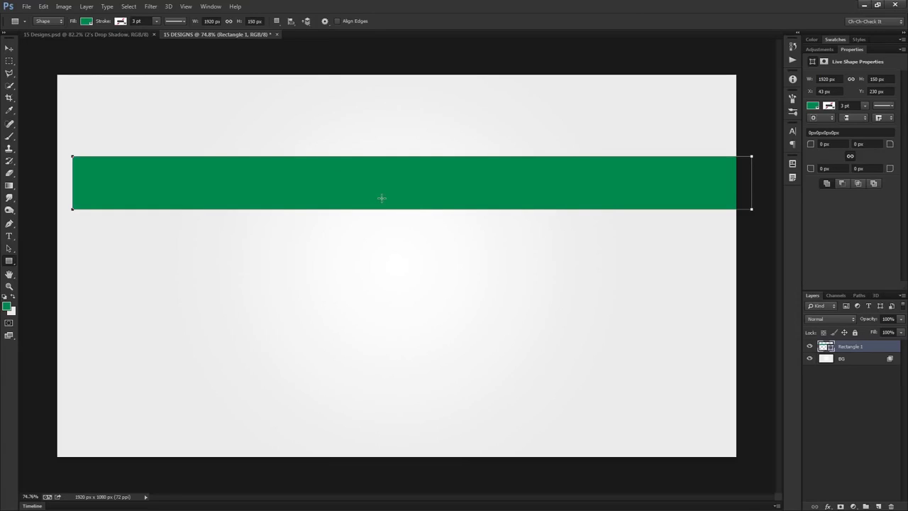
{"action": "key", "text": "ctrl+a"}
{"action": "left_click", "coordinate": [10, 48]}
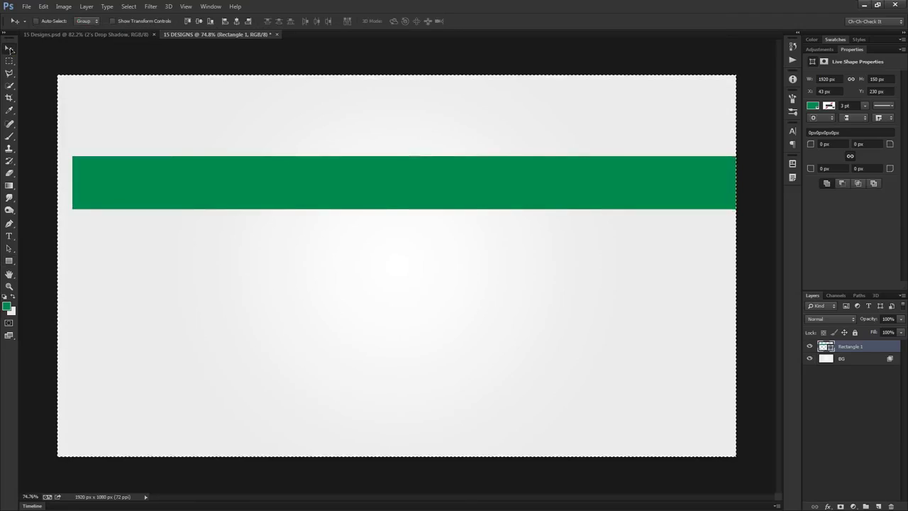
Step: Align the green band to the canvas left edge, move it up to Y 73 px, and rename its layer '1'
{"action": "left_click", "coordinate": [237, 22]}
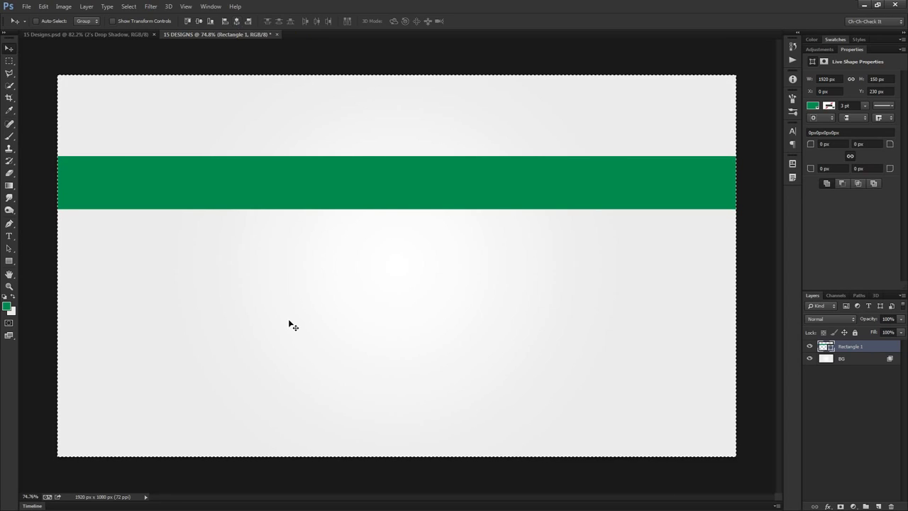
{"action": "left_click", "coordinate": [128, 6]}
{"action": "left_click", "coordinate": [138, 25]}
{"action": "left_click_drag", "start_coordinate": [386, 271], "coordinate": [391, 215]}
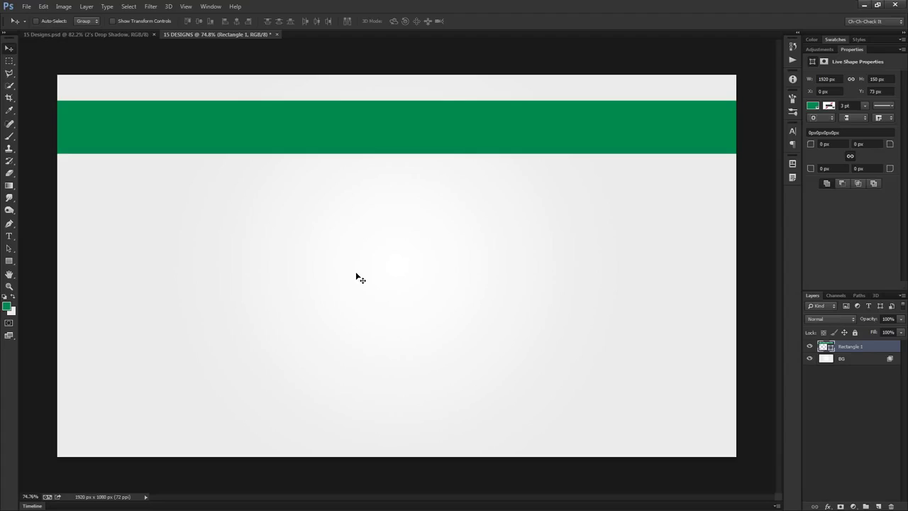
{"action": "double_click", "coordinate": [850, 346]}
{"action": "type", "text": "1"}
{"action": "key", "text": "Return"}
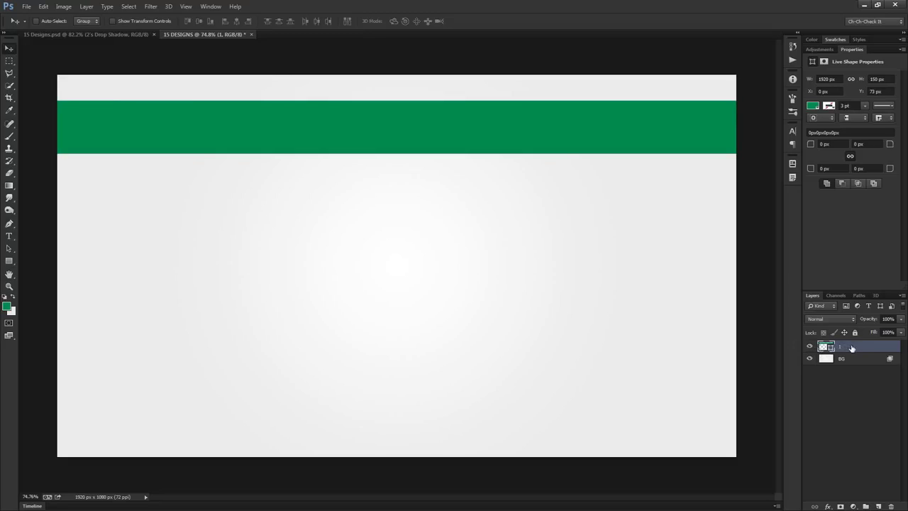
Step: Give the band a Gradient Overlay with angle 180°, Multiply blending and 15% opacity
{"action": "left_click", "coordinate": [827, 507]}
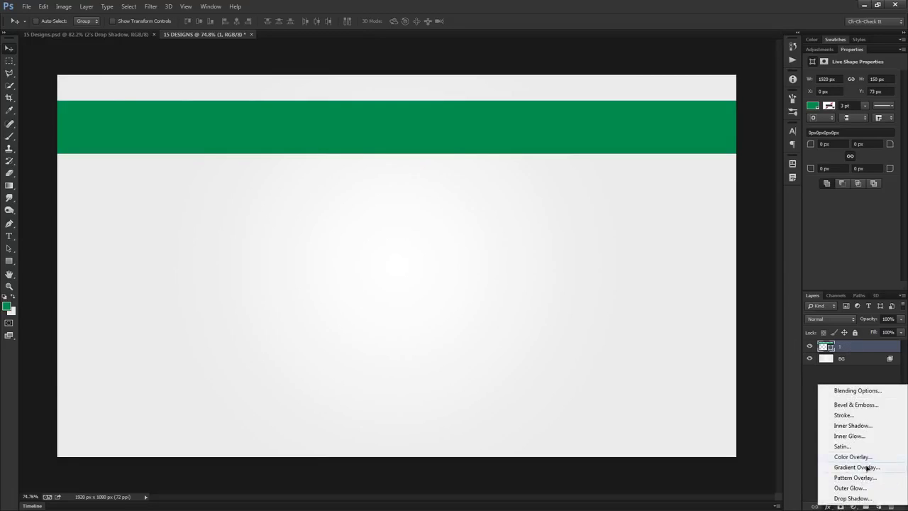
{"action": "left_click", "coordinate": [869, 467]}
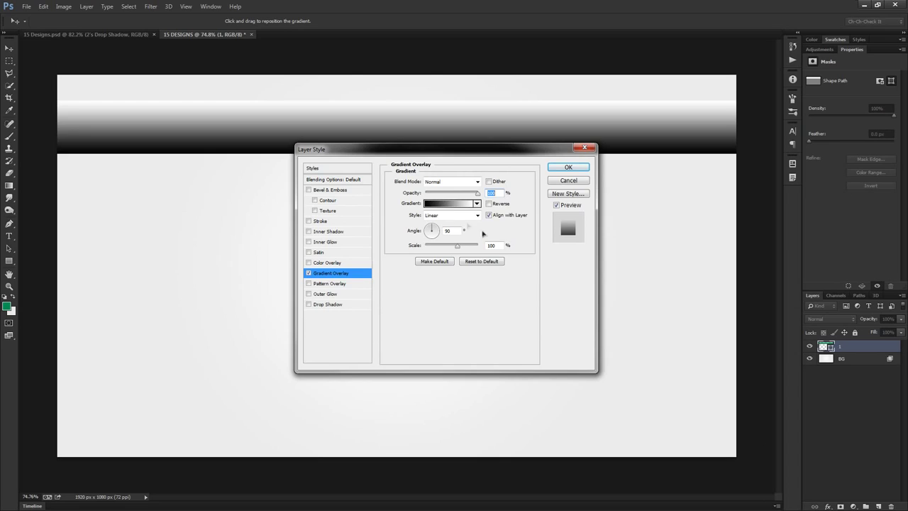
{"action": "double_click", "coordinate": [457, 230]}
{"action": "type", "text": "180"}
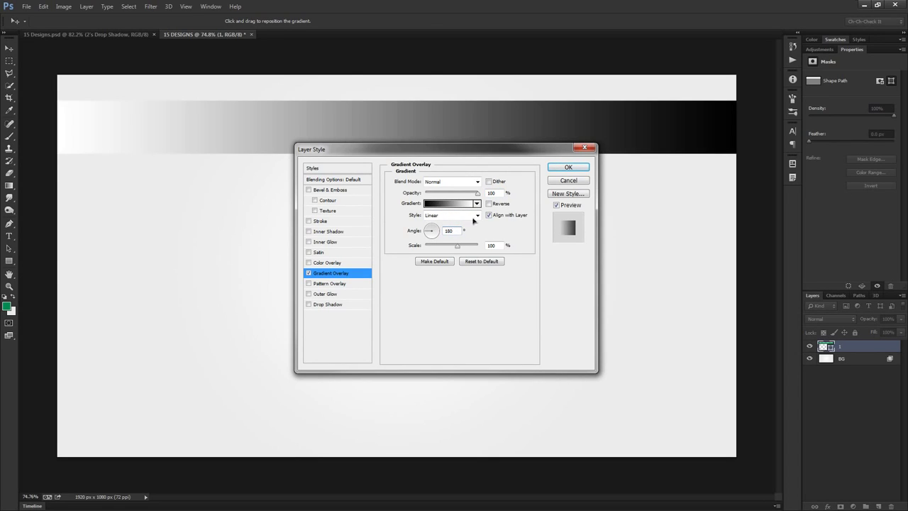
{"action": "left_click", "coordinate": [458, 184]}
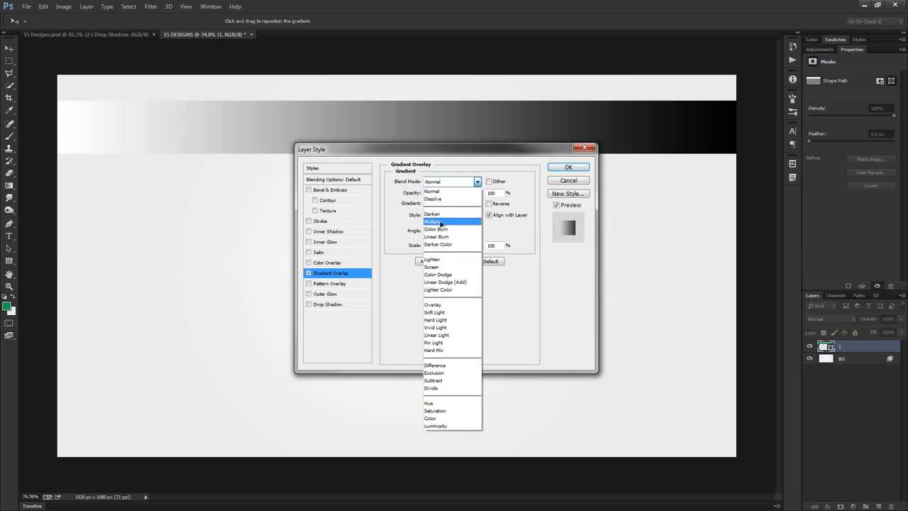
{"action": "left_click", "coordinate": [436, 223]}
{"action": "double_click", "coordinate": [499, 192]}
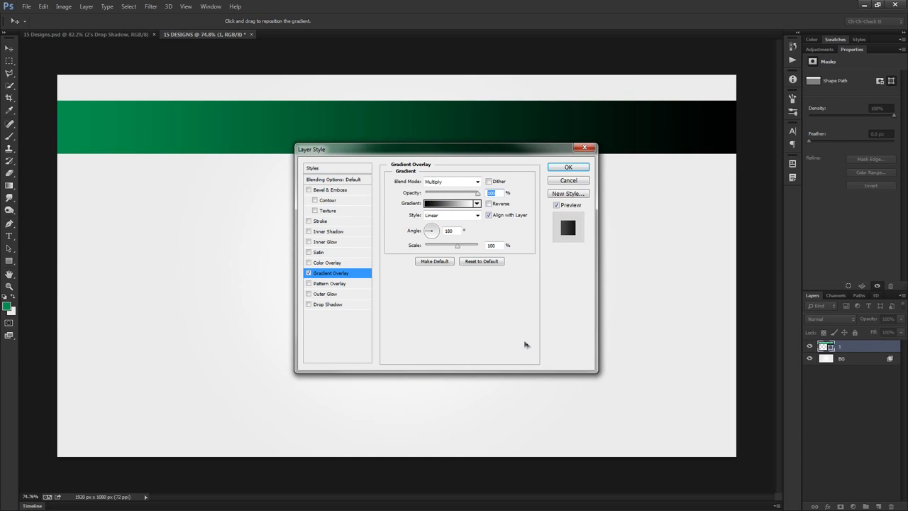
{"action": "type", "text": "15"}
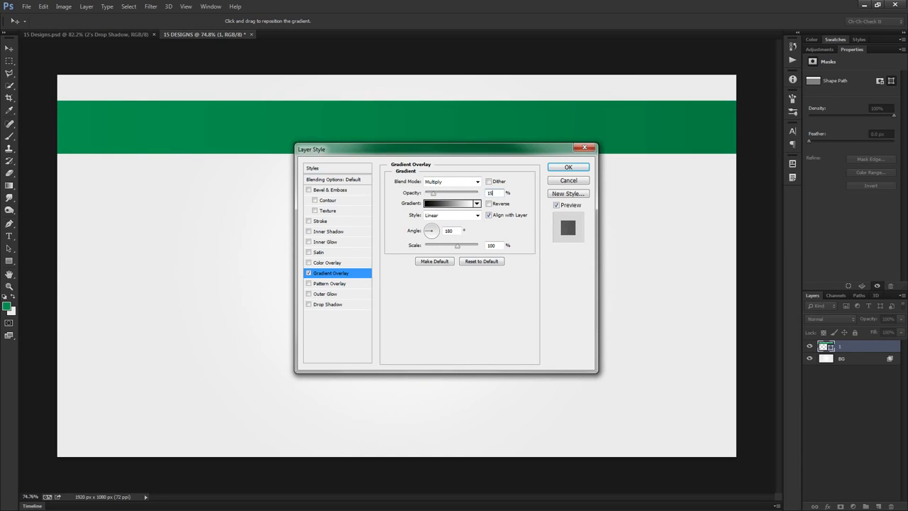
{"action": "left_click_drag", "start_coordinate": [467, 149], "coordinate": [396, 223]}
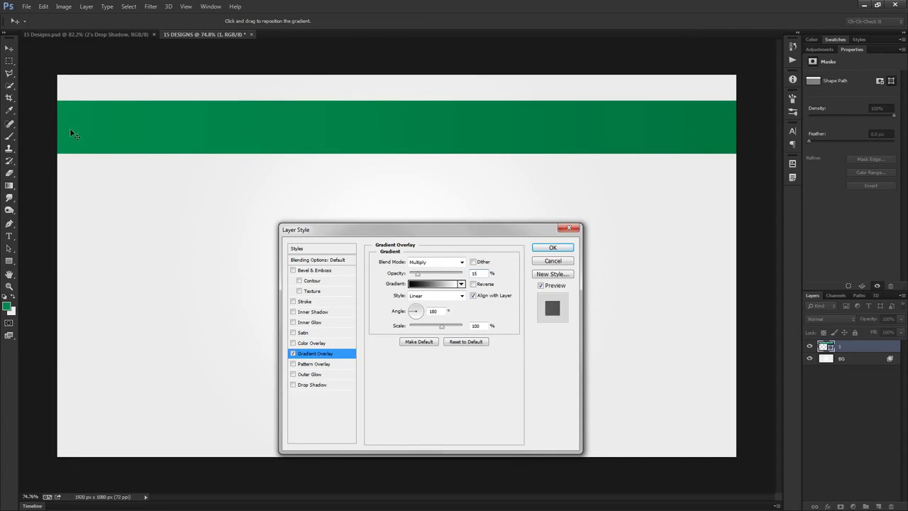
{"action": "left_click", "coordinate": [553, 248]}
{"action": "scroll", "coordinate": [311, 123], "scroll_direction": "up", "scroll_amount": 5}
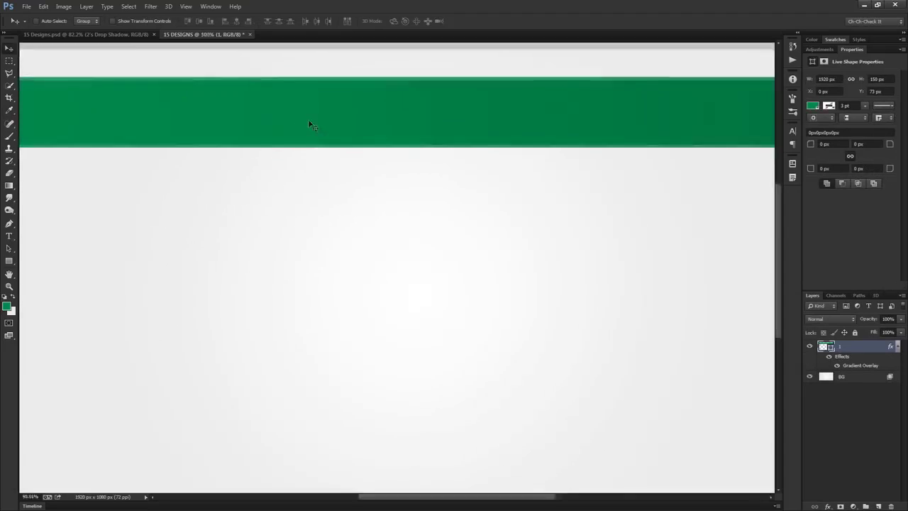
{"action": "key", "text": "ctrl+0"}
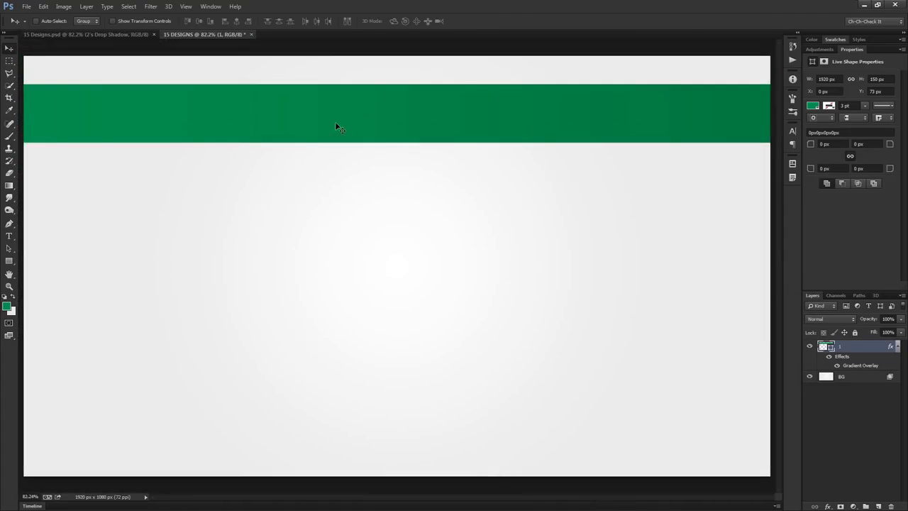
Step: Convert the band's Gradient Overlay to a layer, merge it into the band, and name the result '1'
{"action": "right_click", "coordinate": [853, 366]}
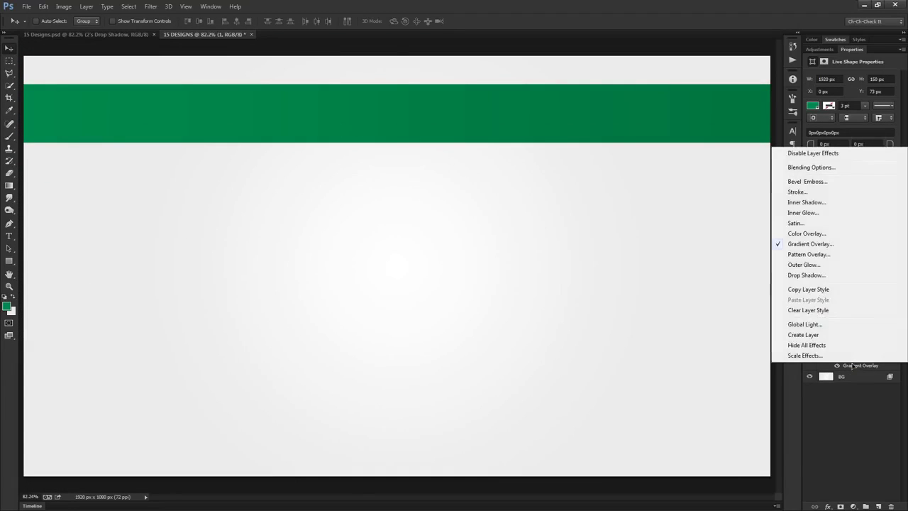
{"action": "left_click", "coordinate": [805, 334]}
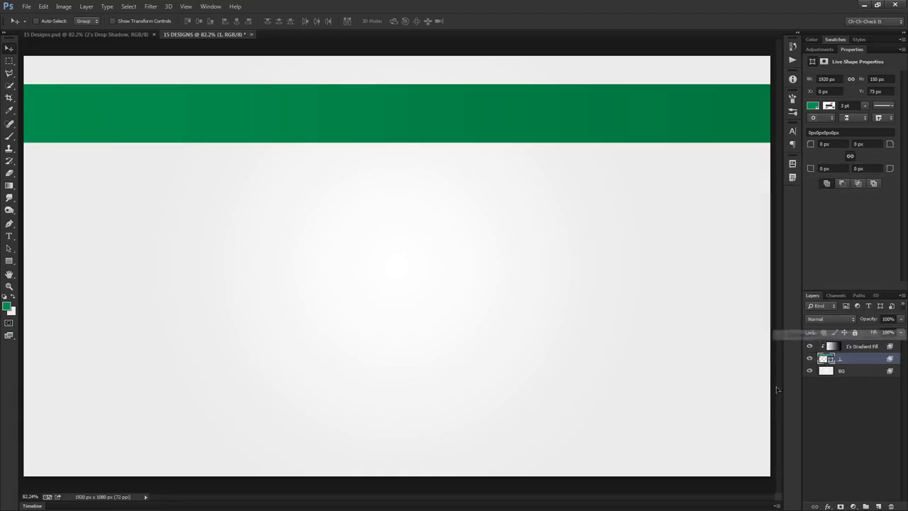
{"action": "left_click", "coordinate": [868, 348]}
{"action": "left_click", "coordinate": [152, 7]}
{"action": "left_click", "coordinate": [134, 92]}
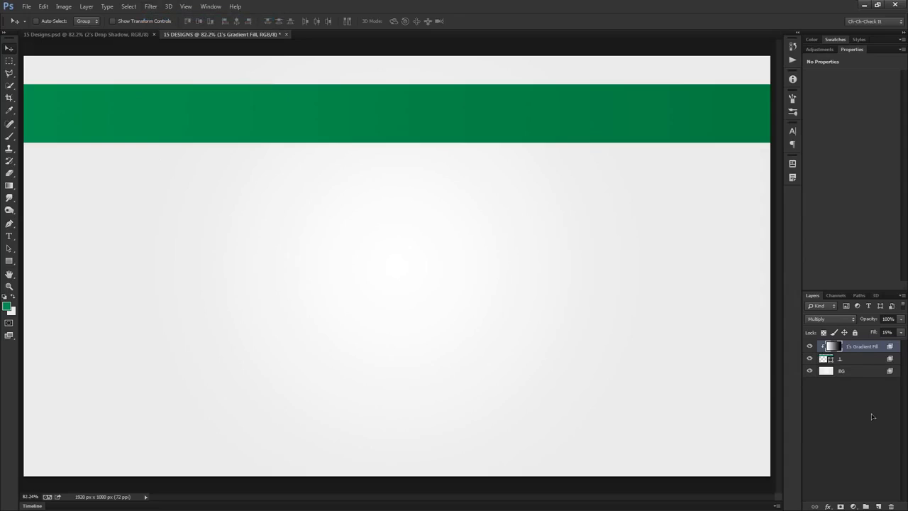
{"action": "left_click", "coordinate": [862, 359], "text": "shift"}
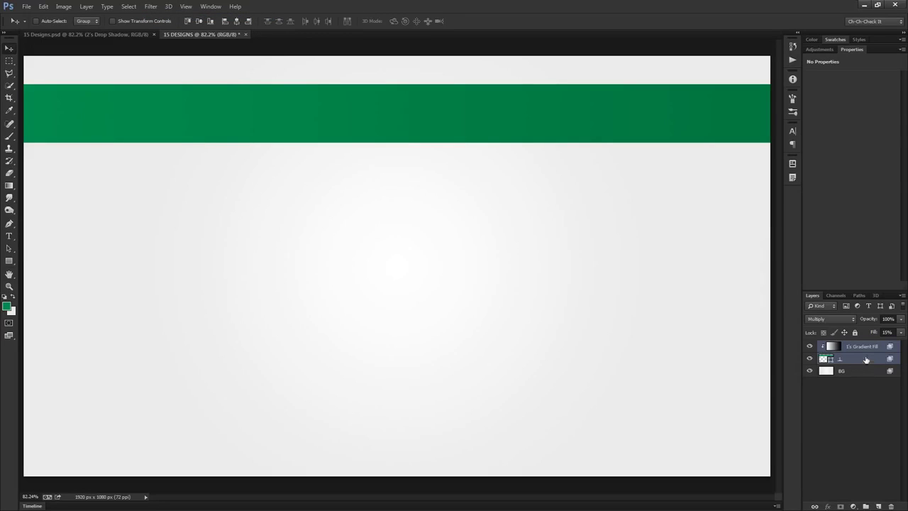
{"action": "key", "text": "ctrl+e"}
{"action": "double_click", "coordinate": [855, 346]}
{"action": "type", "text": "1"}
{"action": "key", "text": "Return"}
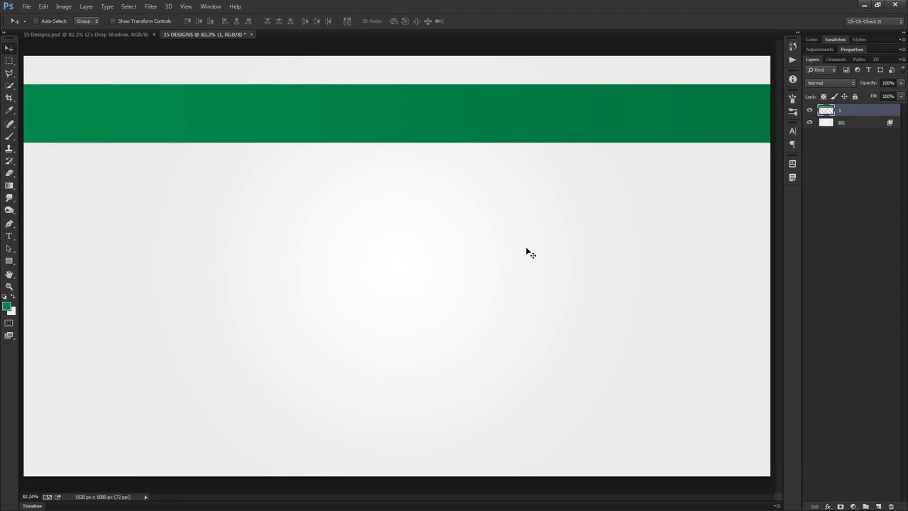
Step: Duplicate the green band, move the copy just below it, and flip it horizontally
{"action": "key", "text": "ctrl+j"}
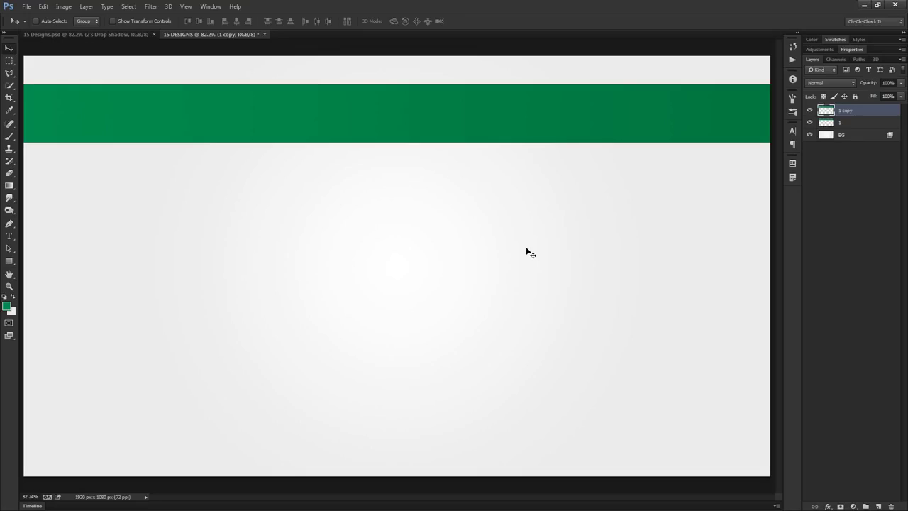
{"action": "key", "text": "ctrl+t"}
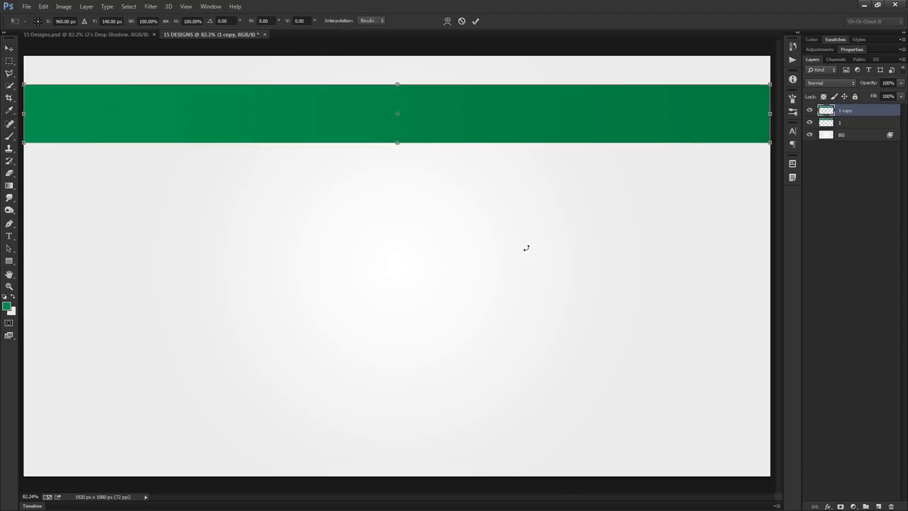
{"action": "left_click_drag", "start_coordinate": [438, 101], "coordinate": [434, 155]}
{"action": "right_click", "coordinate": [439, 158]}
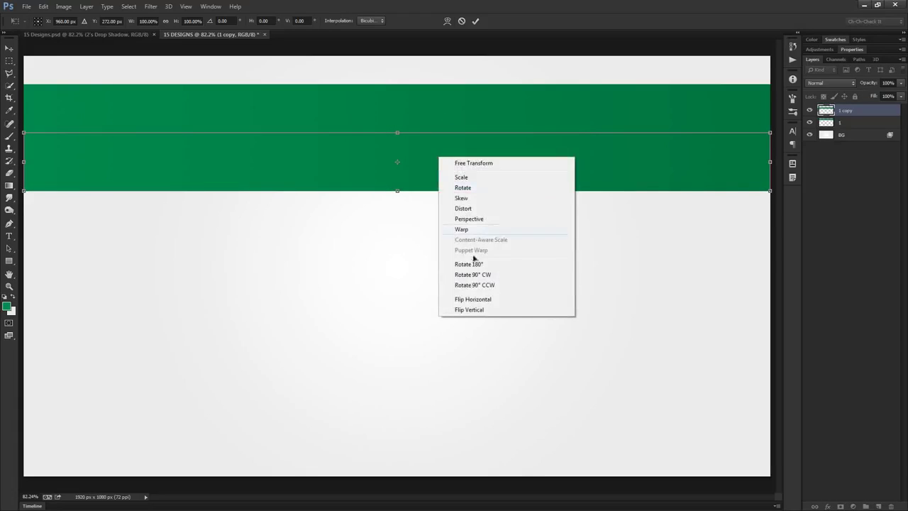
{"action": "left_click", "coordinate": [471, 298]}
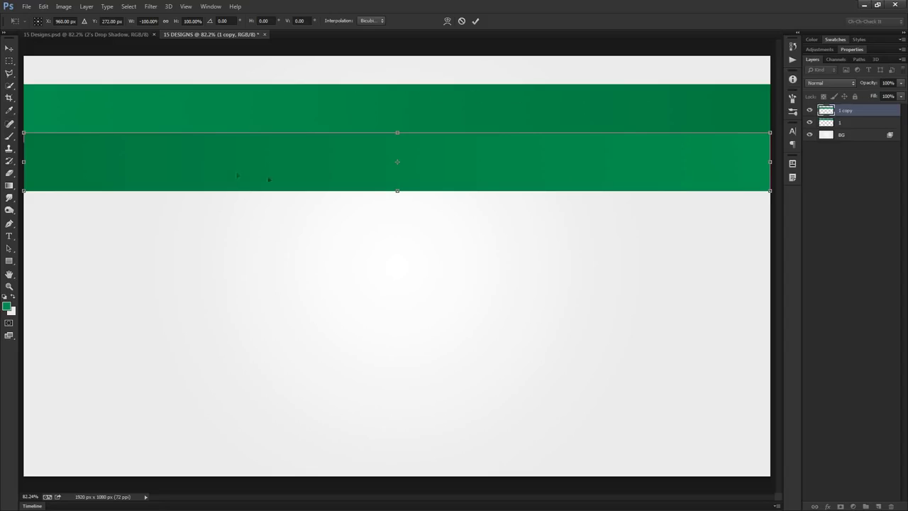
{"action": "mouse_move", "coordinate": [583, 185]}
{"action": "left_mouse_down"}
{"action": "mouse_move", "coordinate": [586, 168]}
{"action": "mouse_move", "coordinate": [582, 179]}
{"action": "left_mouse_up"}
{"action": "left_click_drag", "start_coordinate": [585, 171], "coordinate": [584, 169]}
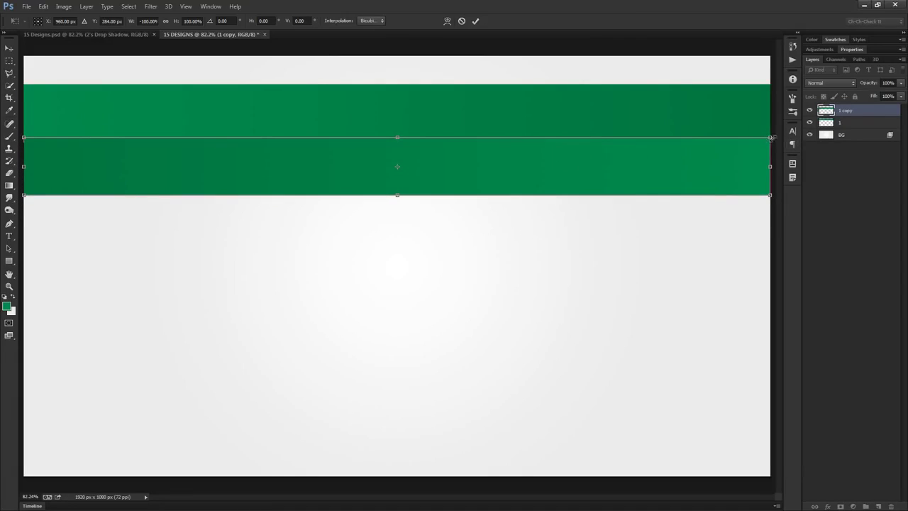
Step: Tilt the copy's edges and stretch it taller so it slopes like a paper fold
{"action": "left_click_drag", "start_coordinate": [772, 139], "coordinate": [773, 121]}
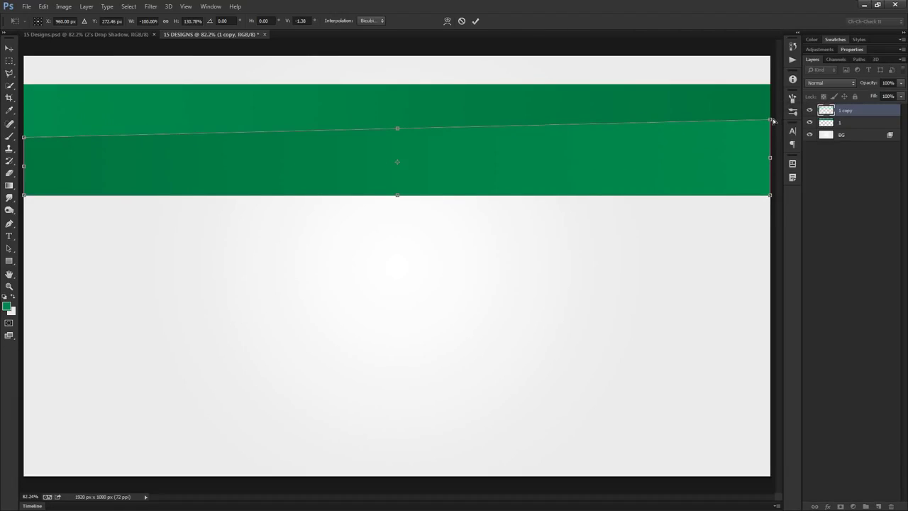
{"action": "left_click_drag", "start_coordinate": [771, 196], "coordinate": [771, 190]}
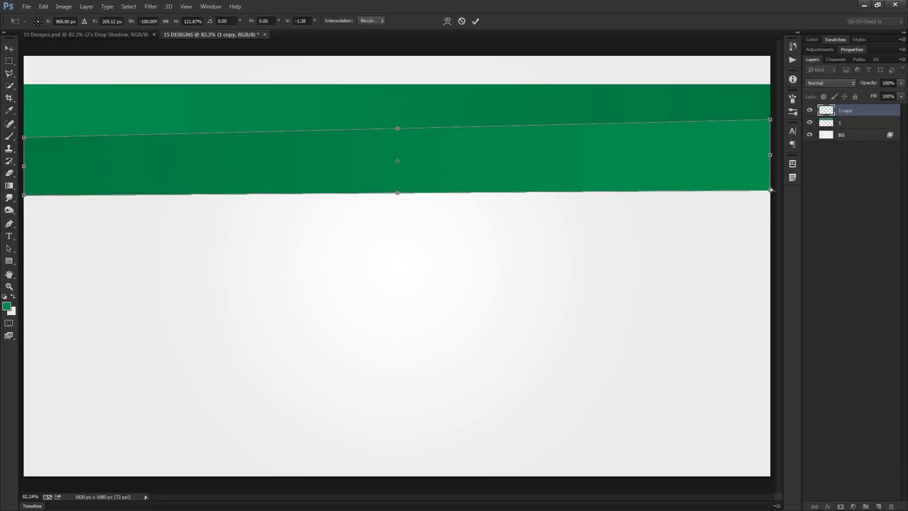
{"action": "left_click_drag", "start_coordinate": [397, 193], "coordinate": [401, 209]}
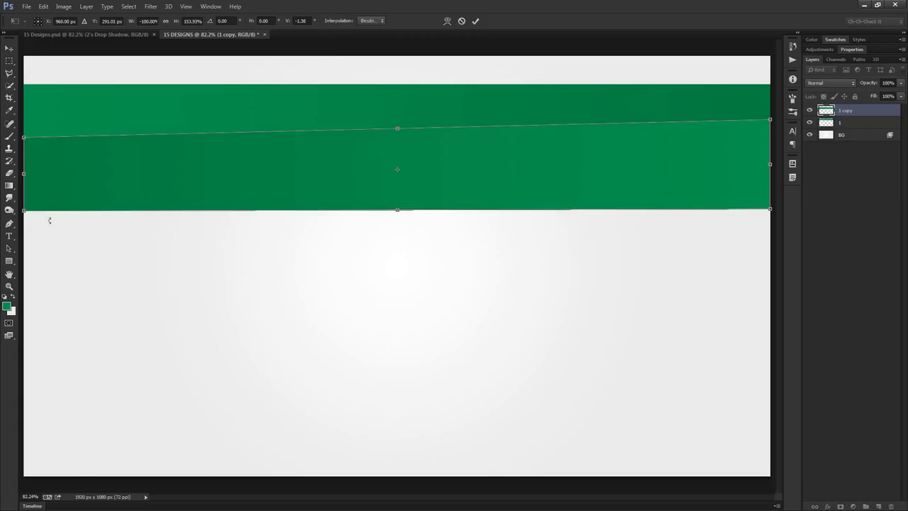
{"action": "left_click_drag", "start_coordinate": [24, 211], "coordinate": [23, 213]}
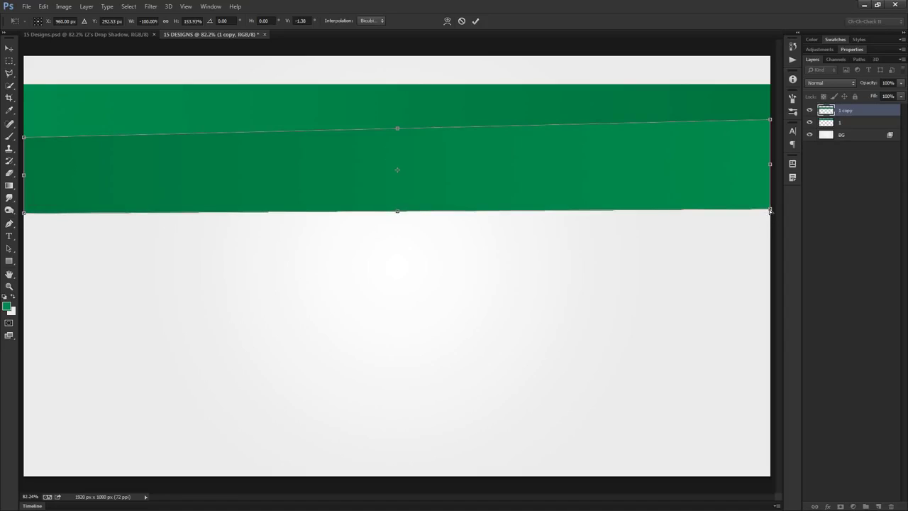
{"action": "left_click_drag", "start_coordinate": [771, 210], "coordinate": [771, 207]}
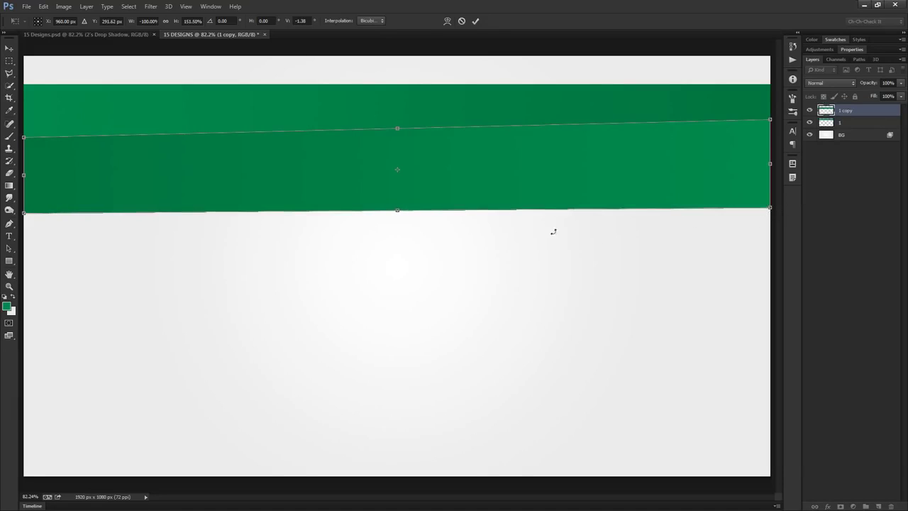
{"action": "left_click", "coordinate": [475, 20]}
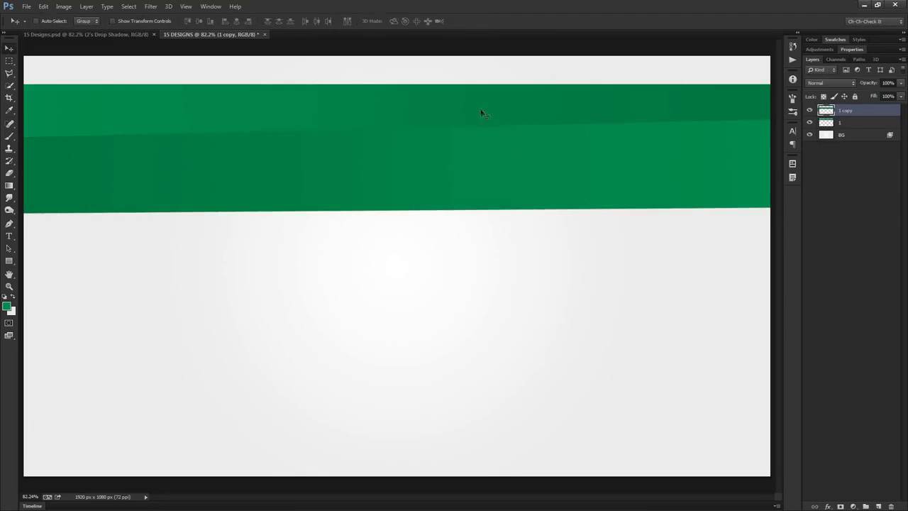
Step: Rename the copied strip layer to 2 and reselect layer 1
{"action": "double_click", "coordinate": [844, 111]}
{"action": "type", "text": "2"}
{"action": "key", "text": "Return"}
{"action": "left_click", "coordinate": [851, 123]}
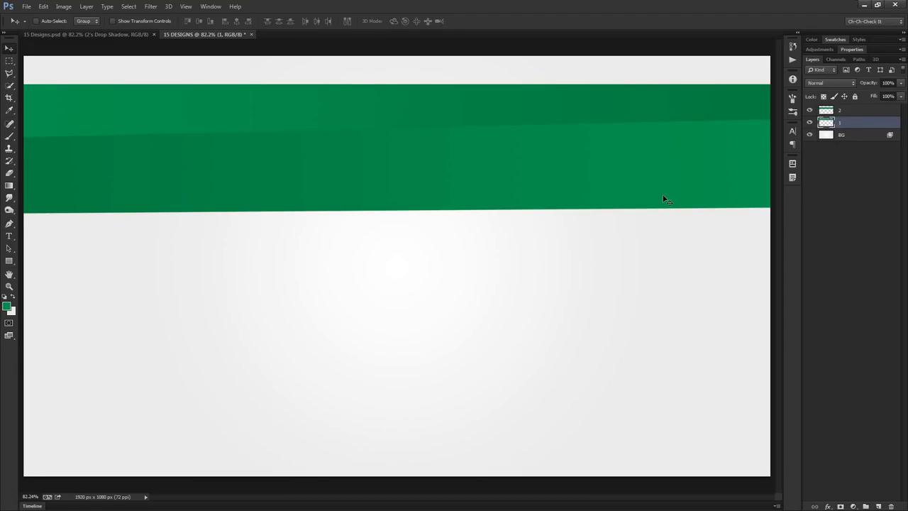
Step: Duplicate layer 1 and name the copy 3
{"action": "key", "text": "ctrl+j"}
{"action": "double_click", "coordinate": [848, 123]}
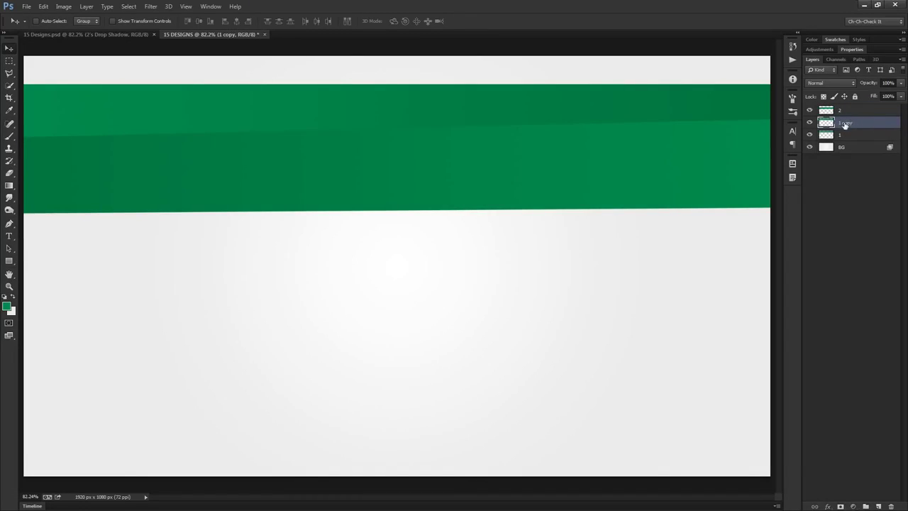
{"action": "type", "text": "3"}
{"action": "key", "text": "Return"}
Step: Move strip 3 below strip 2, stretch it taller, and slant its bottom edge
{"action": "key", "text": "ctrl+t"}
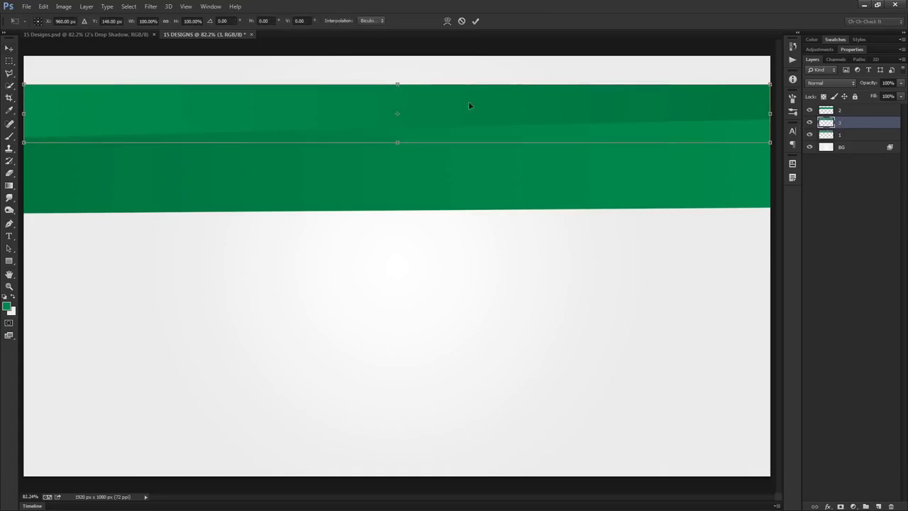
{"action": "left_click_drag", "start_coordinate": [446, 118], "coordinate": [440, 240]}
{"action": "left_click_drag", "start_coordinate": [397, 264], "coordinate": [403, 292]}
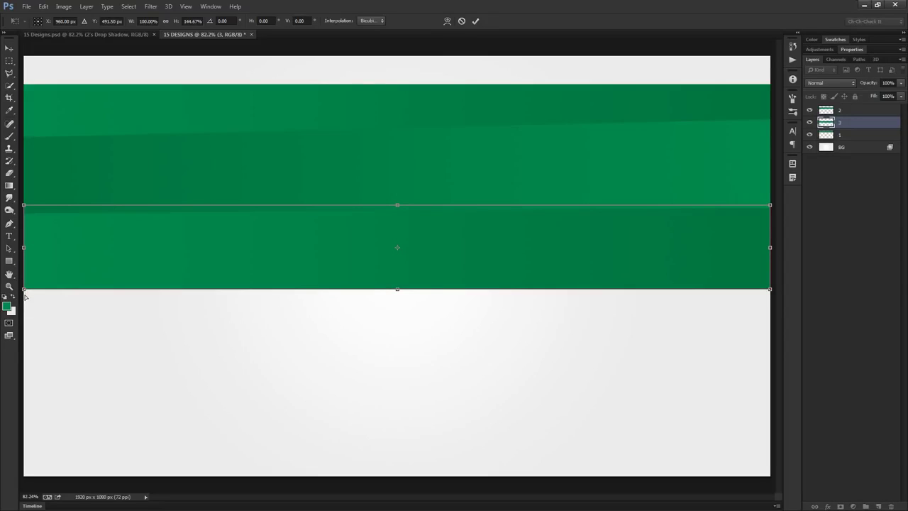
{"action": "left_click_drag", "start_coordinate": [25, 291], "coordinate": [24, 286]}
{"action": "left_click_drag", "start_coordinate": [771, 291], "coordinate": [771, 294]}
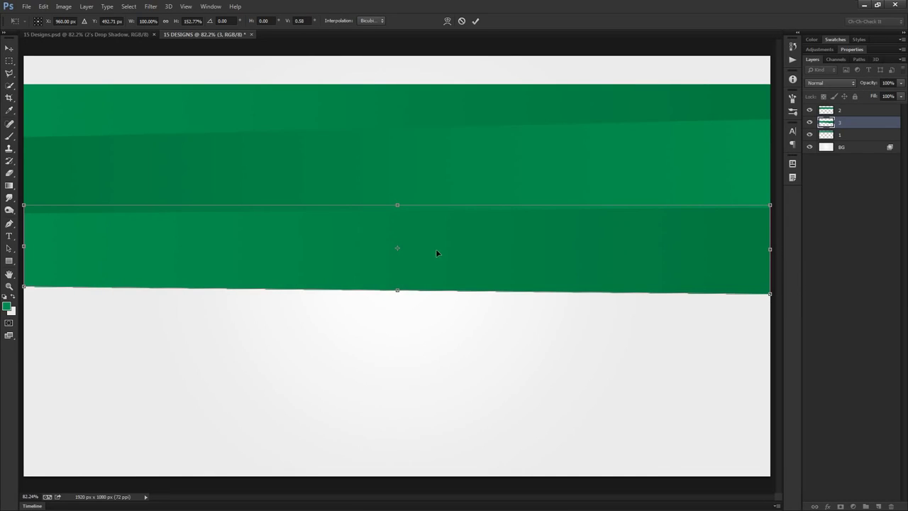
{"action": "left_click_drag", "start_coordinate": [399, 293], "coordinate": [400, 295]}
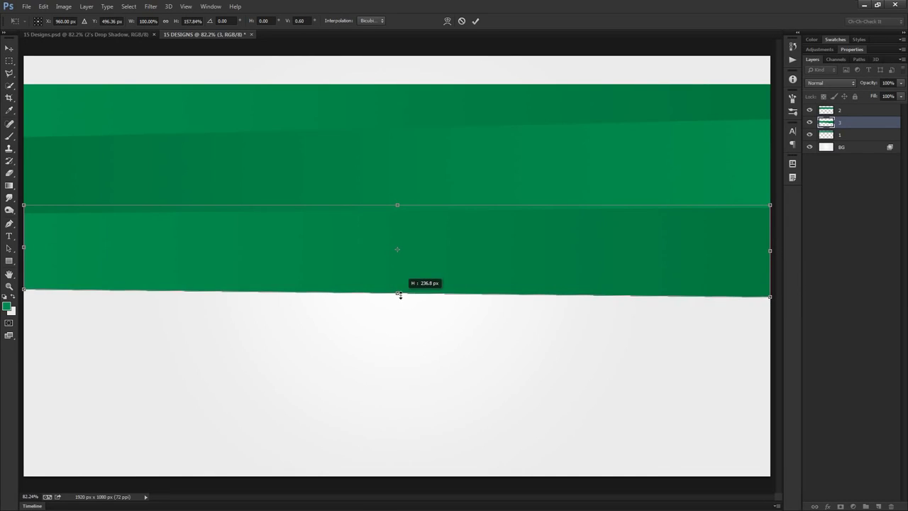
{"action": "key", "text": "Return"}
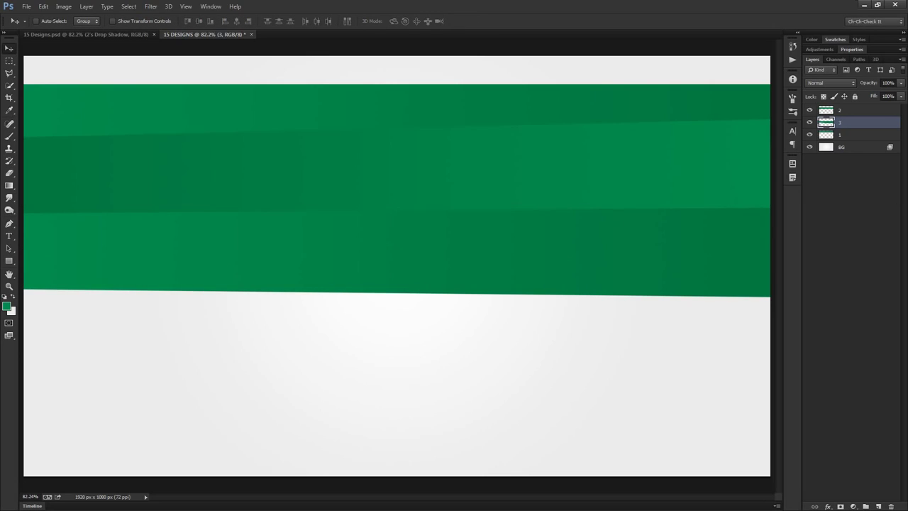
Step: Duplicate layer 1 again and name the copy 4
{"action": "left_click", "coordinate": [856, 137]}
{"action": "key", "text": "ctrl+j"}
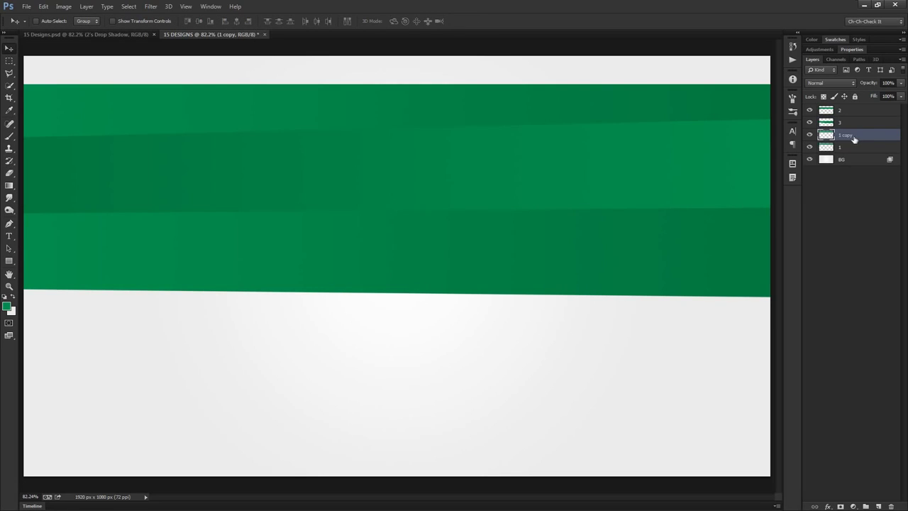
{"action": "double_click", "coordinate": [850, 135]}
{"action": "type", "text": "4"}
{"action": "key", "text": "Return"}
Step: Move strip 4 below strip 3, flip it horizontally, and slant its bottom edge
{"action": "key", "text": "ctrl+t"}
{"action": "left_click_drag", "start_coordinate": [495, 132], "coordinate": [500, 309]}
{"action": "right_click", "coordinate": [499, 308]}
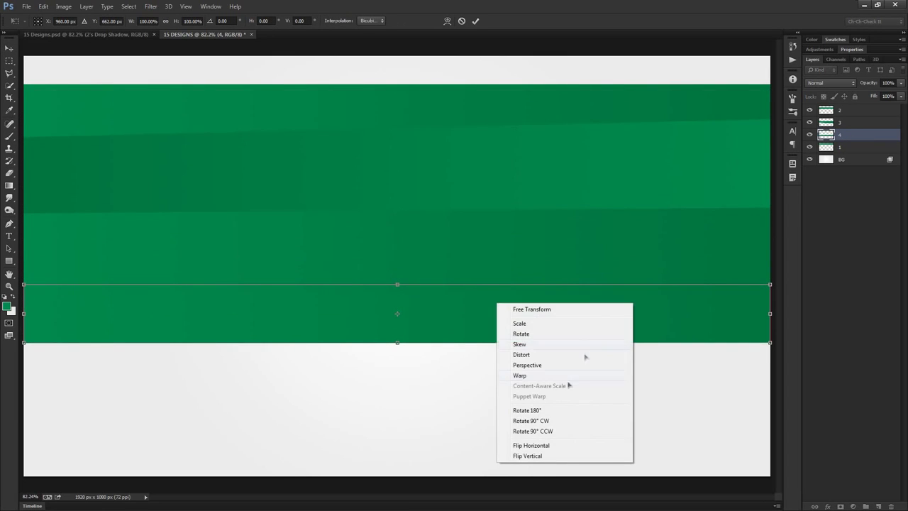
{"action": "left_click", "coordinate": [529, 443]}
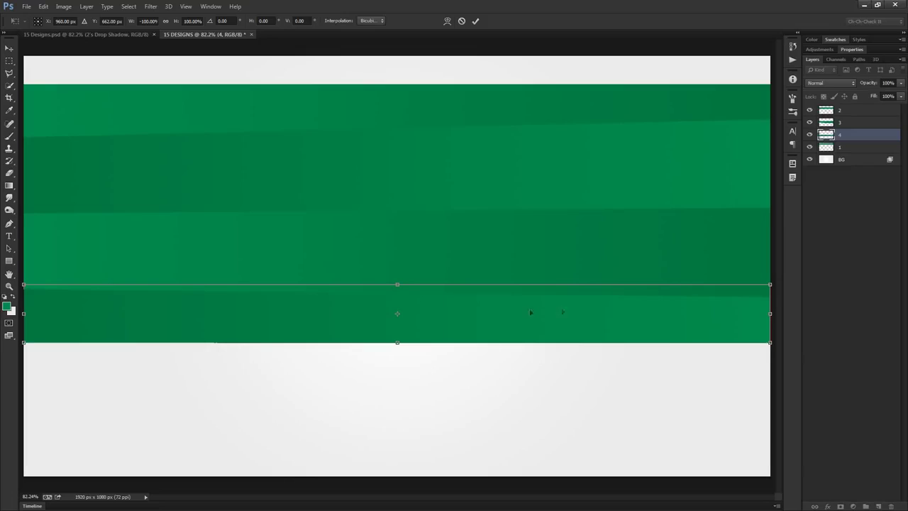
{"action": "left_click_drag", "start_coordinate": [403, 345], "coordinate": [405, 352]}
{"action": "key", "text": "Down"}
{"action": "key", "text": "Down"}
{"action": "key", "text": "Down"}
{"action": "key", "text": "Down"}
{"action": "key", "text": "Down"}
{"action": "left_click_drag", "start_coordinate": [25, 355], "coordinate": [26, 366]}
{"action": "left_click_drag", "start_coordinate": [396, 363], "coordinate": [397, 358]}
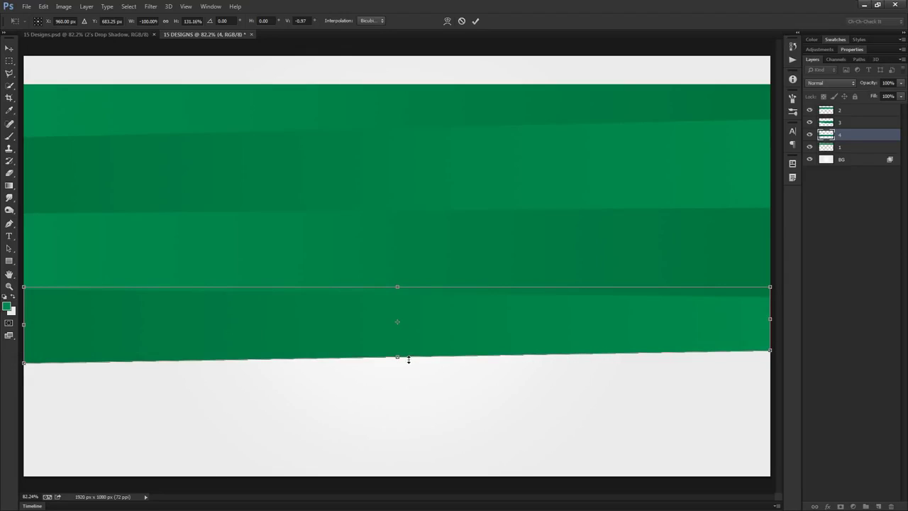
{"action": "left_click_drag", "start_coordinate": [409, 359], "coordinate": [410, 357]}
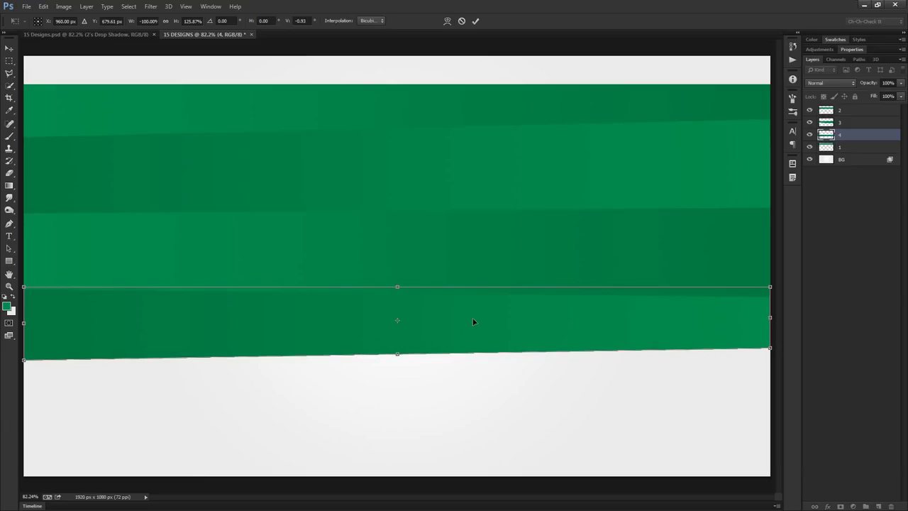
{"action": "left_click", "coordinate": [476, 22]}
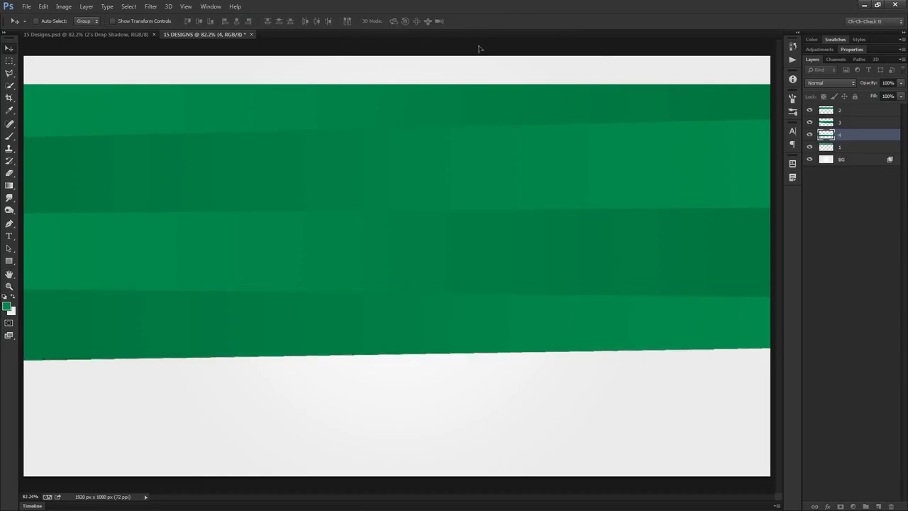
Step: Duplicate layer 1 and move the copy down near the canvas bottom
{"action": "left_click", "coordinate": [853, 148]}
{"action": "key", "text": "ctrl+j"}
{"action": "key", "text": "ctrl+t"}
{"action": "left_click_drag", "start_coordinate": [499, 120], "coordinate": [502, 381]}
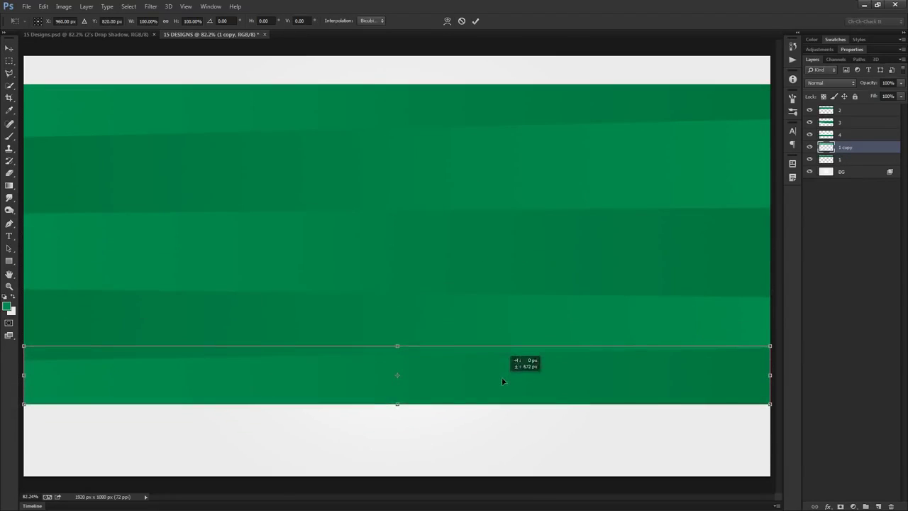
Step: Slant the fifth strip's bottom corners, apply the transform, and name the layer 5
{"action": "left_click_drag", "start_coordinate": [771, 407], "coordinate": [770, 400]}
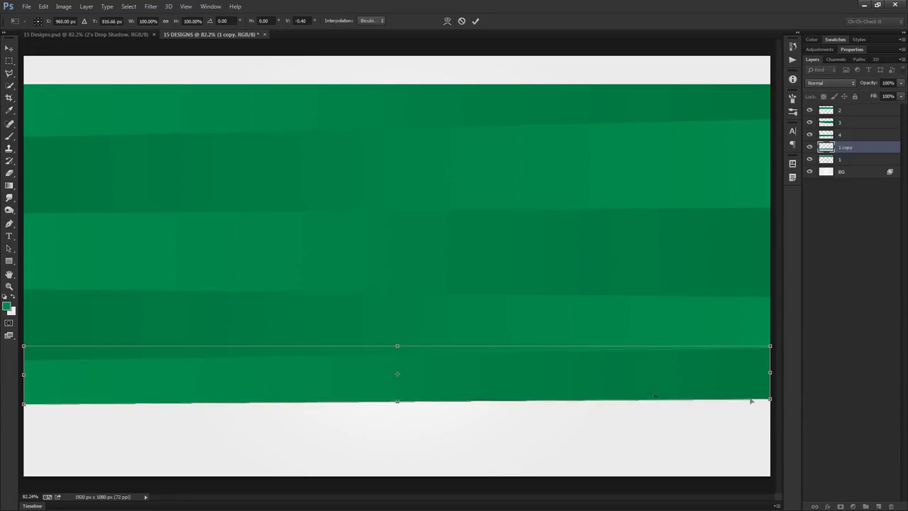
{"action": "left_click_drag", "start_coordinate": [398, 403], "coordinate": [397, 405]}
{"action": "left_click_drag", "start_coordinate": [771, 404], "coordinate": [772, 397]}
{"action": "left_click_drag", "start_coordinate": [24, 407], "coordinate": [24, 410]}
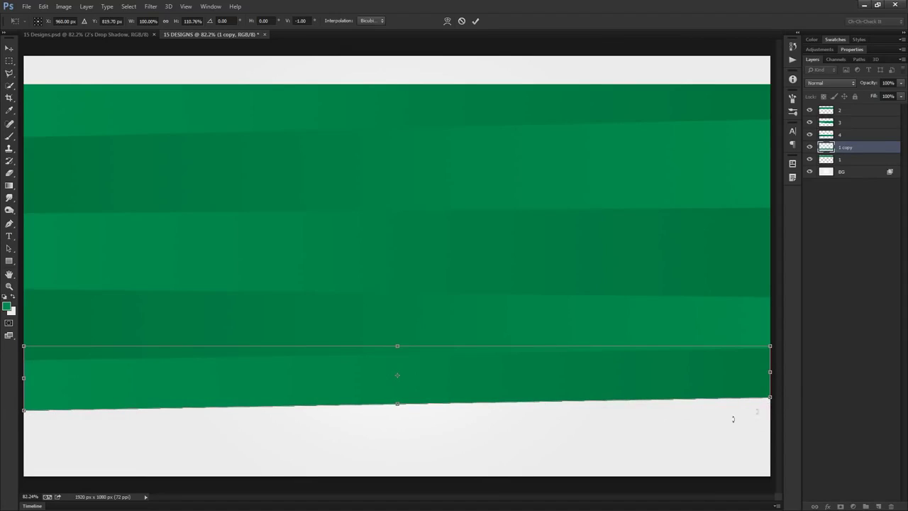
{"action": "left_click_drag", "start_coordinate": [24, 411], "coordinate": [24, 394]}
{"action": "left_click_drag", "start_coordinate": [771, 402], "coordinate": [771, 407]}
{"action": "left_click_drag", "start_coordinate": [24, 394], "coordinate": [24, 404]}
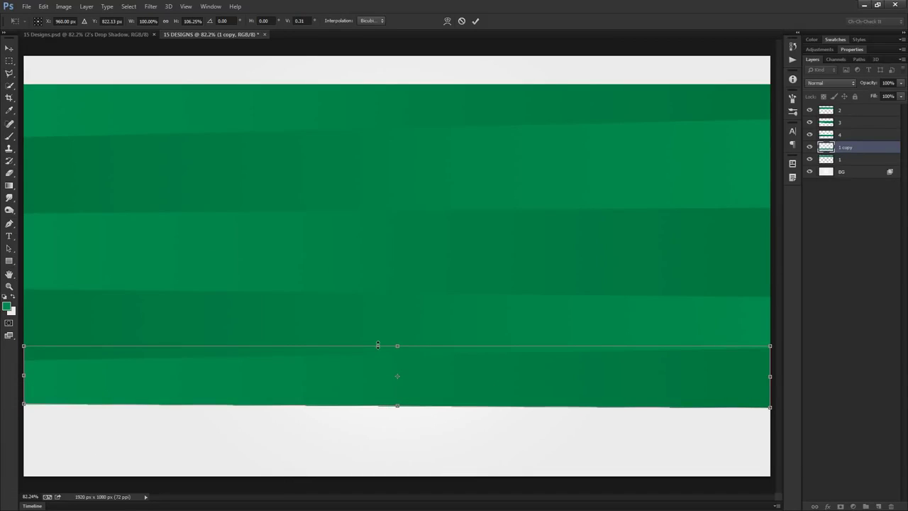
{"action": "left_click", "coordinate": [476, 21]}
{"action": "double_click", "coordinate": [845, 146]}
{"action": "type", "text": "5"}
{"action": "key", "text": "Return"}
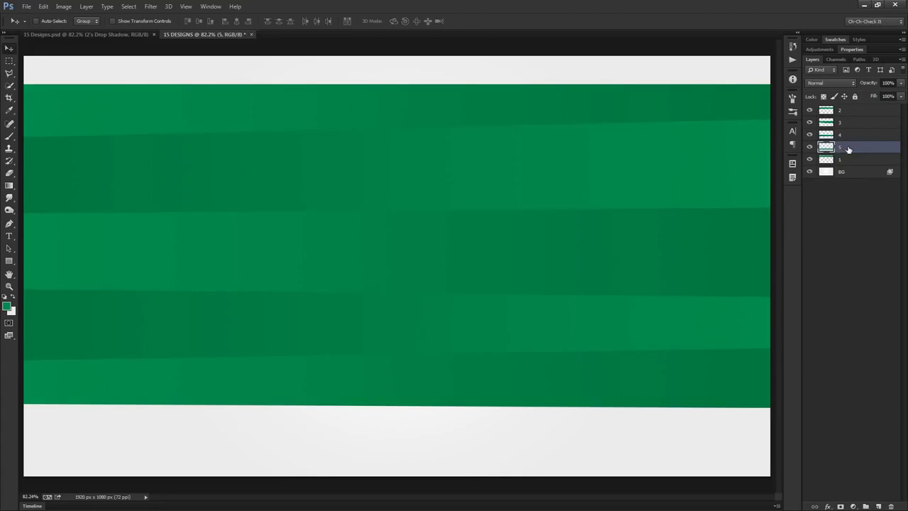
Step: Duplicate layer 1 again as layer 6, move it to the canvas bottom, and flip it horizontally
{"action": "left_click", "coordinate": [841, 162]}
{"action": "key", "text": "ctrl+j"}
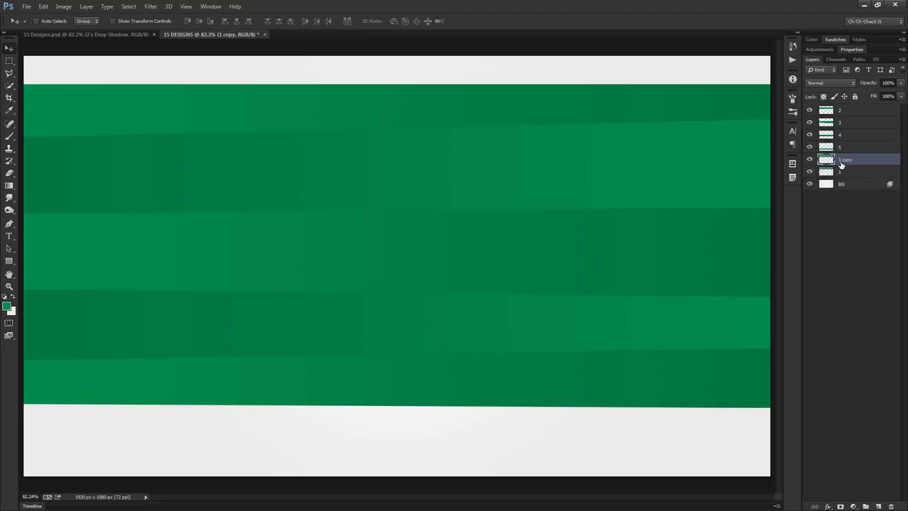
{"action": "double_click", "coordinate": [844, 160]}
{"action": "type", "text": "4"}
{"action": "key", "text": "Return"}
{"action": "key", "text": "ctrl+t"}
{"action": "left_click_drag", "start_coordinate": [443, 125], "coordinate": [442, 430]}
{"action": "right_click", "coordinate": [443, 429]}
{"action": "left_click", "coordinate": [484, 413]}
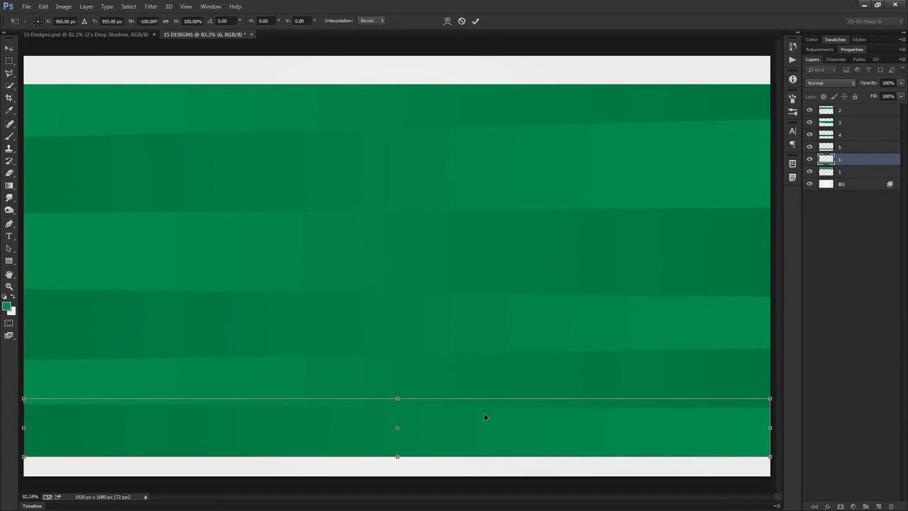
{"action": "left_click_drag", "start_coordinate": [608, 428], "coordinate": [440, 341]}
Step: Skew strip 6's bottom corners so its lower edge slopes upward left to right
{"action": "scroll", "coordinate": [646, 402], "scroll_direction": "up", "scroll_amount": 2}
{"action": "scroll", "coordinate": [544, 326], "scroll_direction": "up", "scroll_amount": 2}
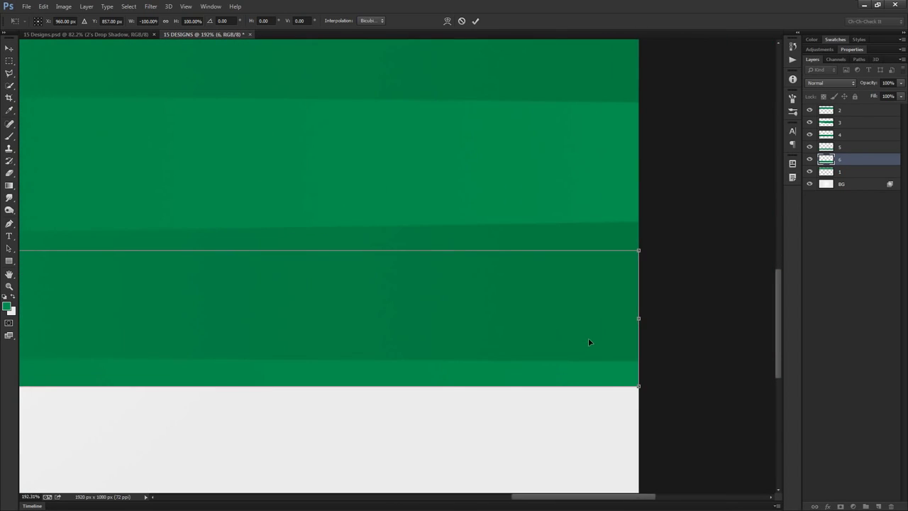
{"action": "left_click_drag", "start_coordinate": [590, 342], "coordinate": [591, 338]}
{"action": "scroll", "coordinate": [589, 353], "scroll_direction": "down", "scroll_amount": 2}
{"action": "scroll", "coordinate": [589, 353], "scroll_direction": "up", "scroll_amount": 1}
{"action": "scroll", "coordinate": [589, 353], "scroll_direction": "down", "scroll_amount": 1}
{"action": "left_click_drag", "start_coordinate": [256, 352], "coordinate": [570, 333]}
{"action": "scroll", "coordinate": [273, 355], "scroll_direction": "down", "scroll_amount": 2}
{"action": "scroll", "coordinate": [139, 362], "scroll_direction": "up", "scroll_amount": 2}
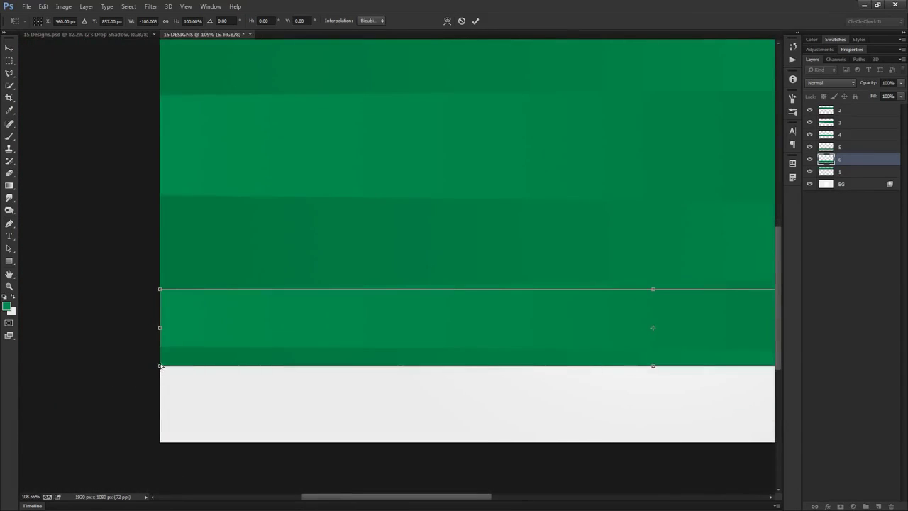
{"action": "left_click_drag", "start_coordinate": [161, 369], "coordinate": [170, 439]}
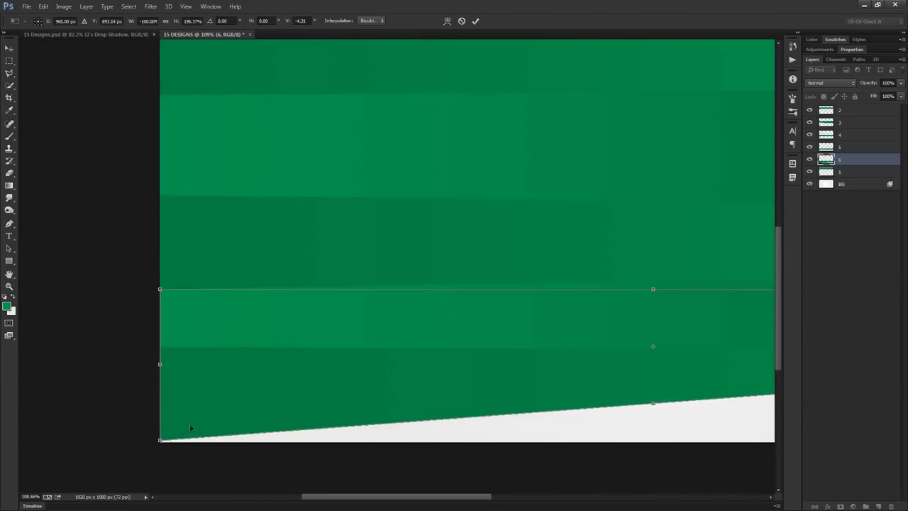
{"action": "scroll", "coordinate": [471, 370], "scroll_direction": "down", "scroll_amount": 4}
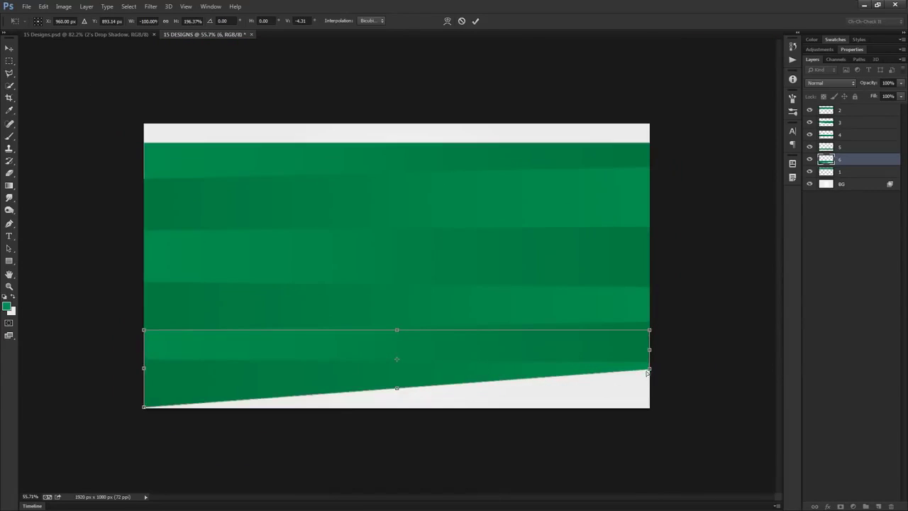
{"action": "mouse_move", "coordinate": [649, 369]}
{"action": "left_mouse_down"}
{"action": "mouse_move", "coordinate": [653, 386]}
{"action": "mouse_move", "coordinate": [653, 376]}
{"action": "left_mouse_up"}
{"action": "left_click_drag", "start_coordinate": [145, 410], "coordinate": [144, 402]}
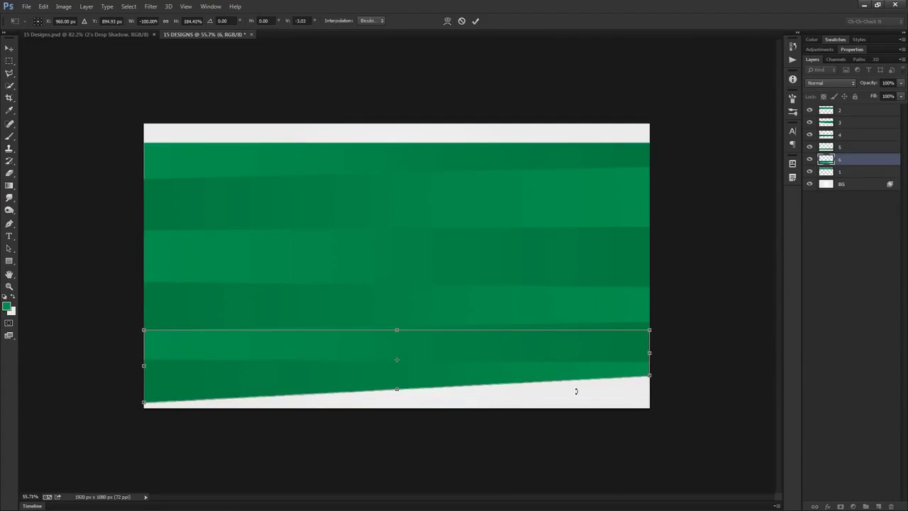
{"action": "scroll", "coordinate": [575, 389], "scroll_direction": "up", "scroll_amount": 4}
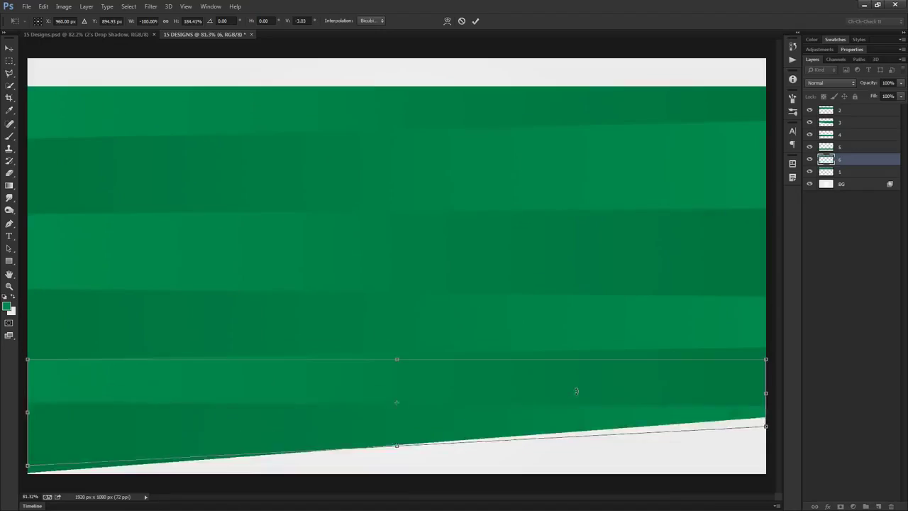
{"action": "left_click", "coordinate": [476, 21]}
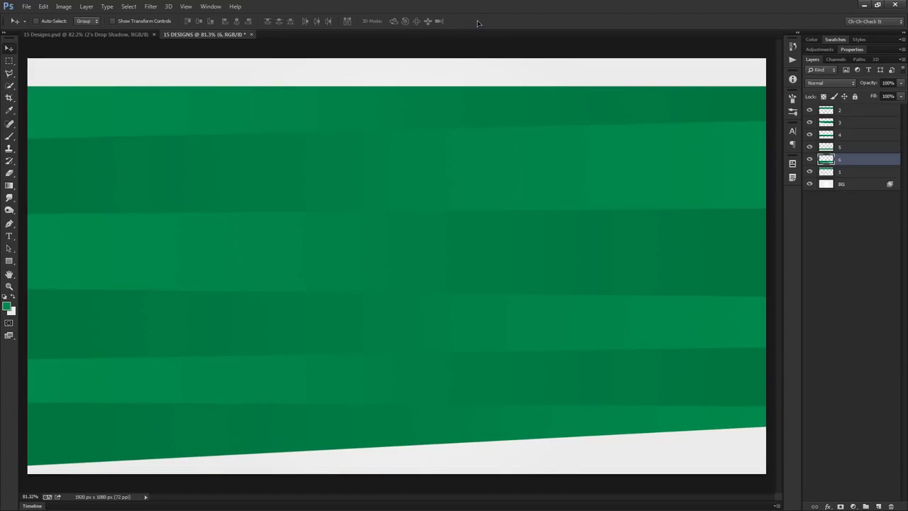
{"action": "left_click", "coordinate": [855, 176]}
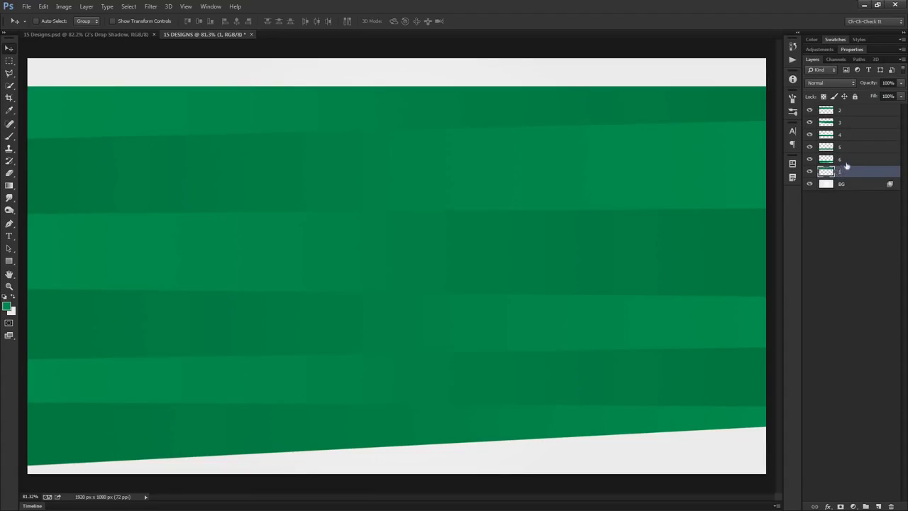
Step: Select strip layers 1 through 6, group them with Ctrl+G, and name the group Shapes
{"action": "left_click", "coordinate": [849, 159]}
{"action": "left_click", "coordinate": [850, 145]}
{"action": "left_click", "coordinate": [850, 135]}
{"action": "left_click", "coordinate": [852, 123]}
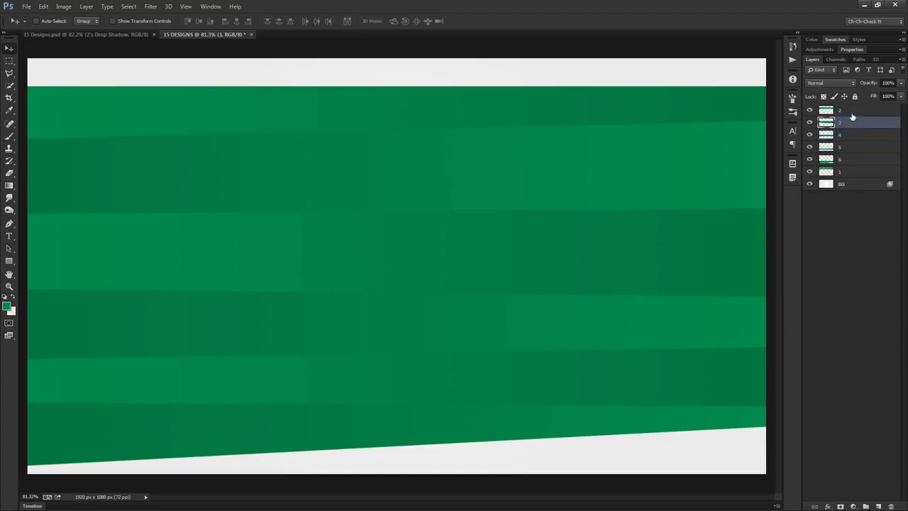
{"action": "left_click", "coordinate": [852, 111]}
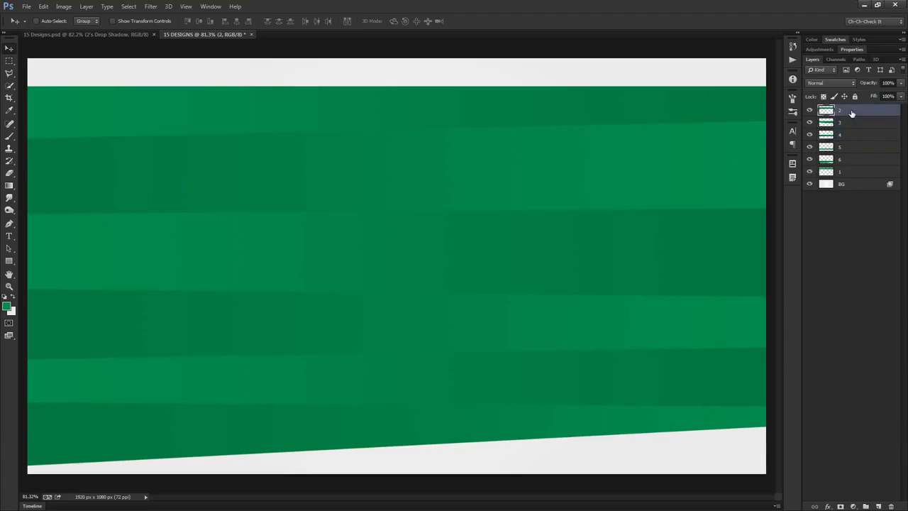
{"action": "left_click", "coordinate": [854, 173], "text": "shift"}
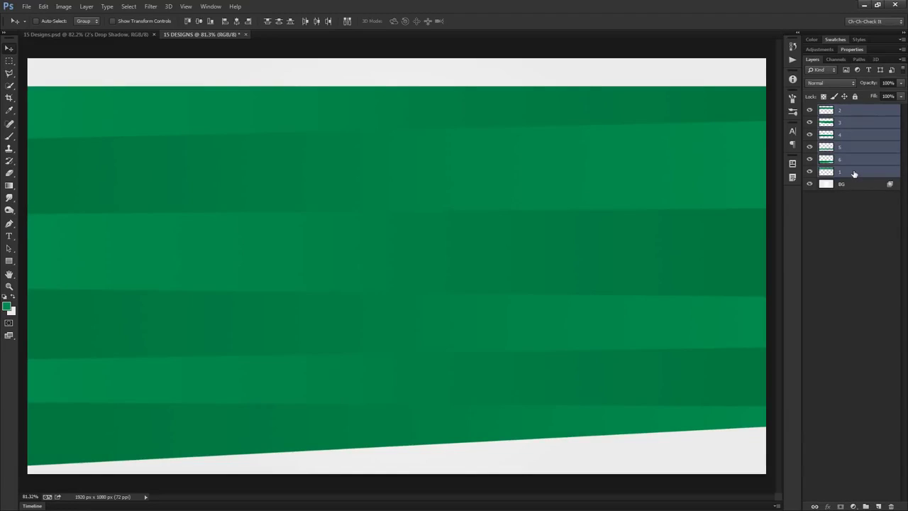
{"action": "key", "text": "ctrl+g"}
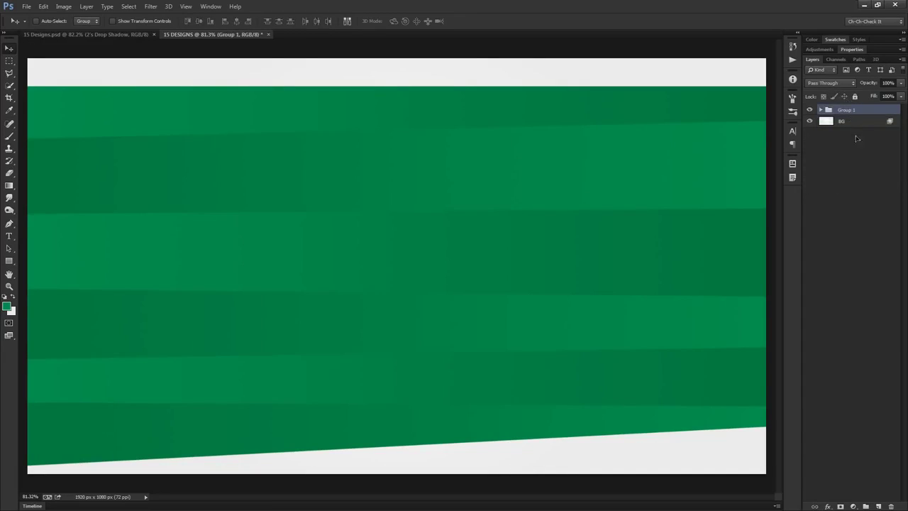
{"action": "double_click", "coordinate": [846, 110]}
{"action": "type", "text": "Shapes"}
{"action": "key", "text": "Return"}
Step: Rotate the Shapes group to -30 degrees and narrow the rotated panel
{"action": "key", "text": "ctrl+t"}
{"action": "key", "text": "ctrl+minus"}
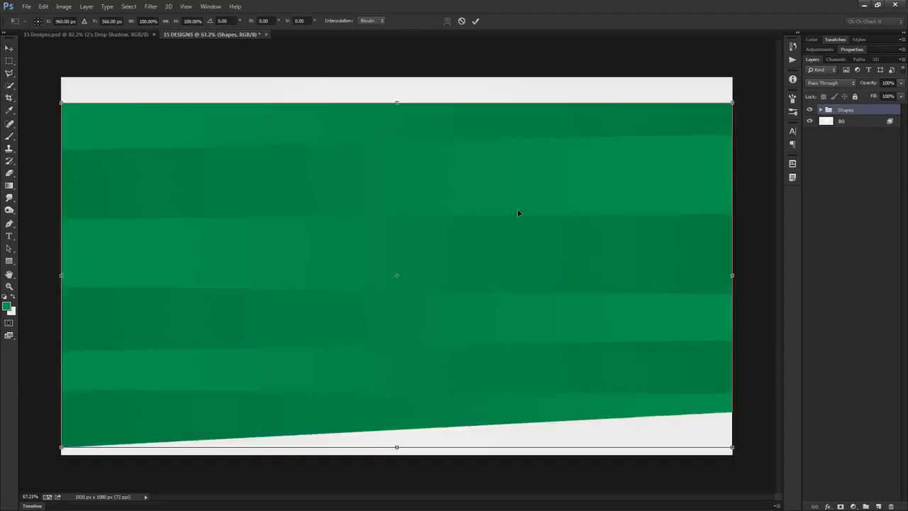
{"action": "left_click_drag", "start_coordinate": [697, 379], "coordinate": [714, 192]}
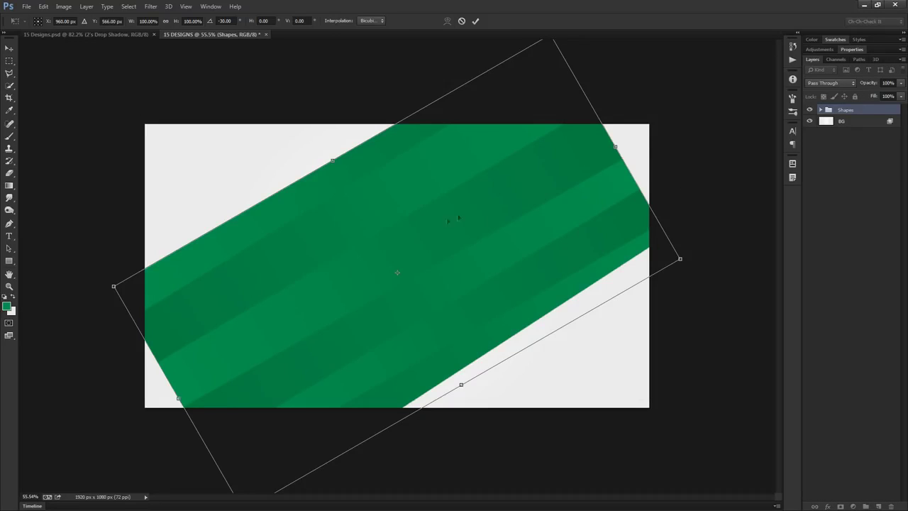
{"action": "left_click_drag", "start_coordinate": [616, 146], "coordinate": [485, 221]}
{"action": "left_click_drag", "start_coordinate": [180, 398], "coordinate": [359, 358]}
{"action": "left_click_drag", "start_coordinate": [473, 379], "coordinate": [464, 352]}
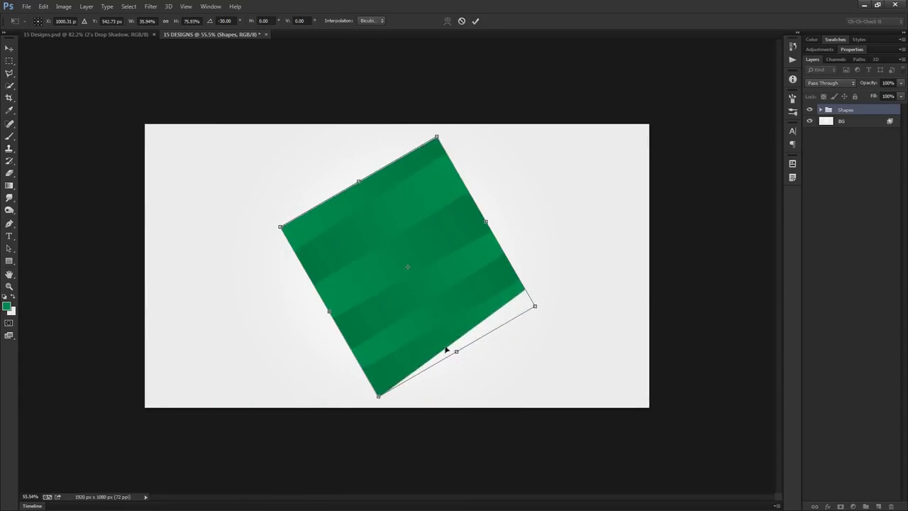
{"action": "scroll", "coordinate": [448, 348], "scroll_direction": "up", "scroll_amount": 2}
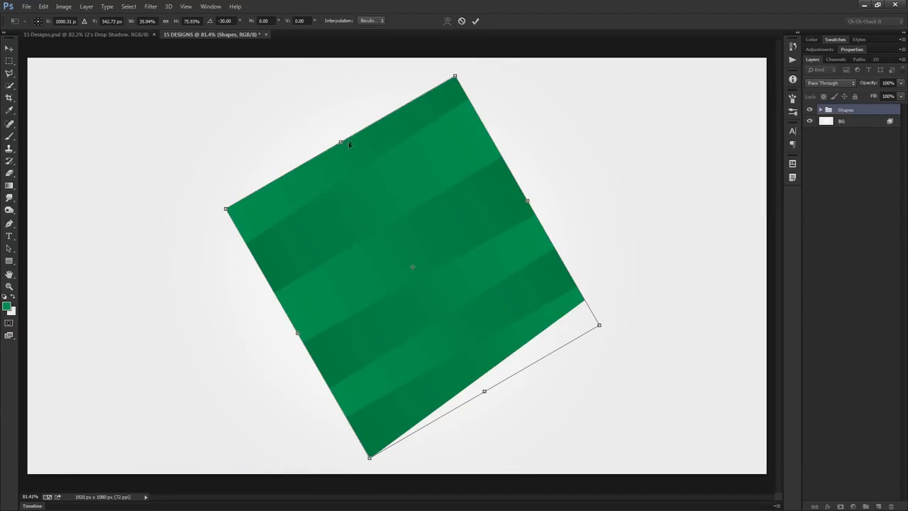
Step: Resize the panel to about 40% width and 70% height, position it near centre, and apply
{"action": "left_click_drag", "start_coordinate": [522, 207], "coordinate": [554, 190]}
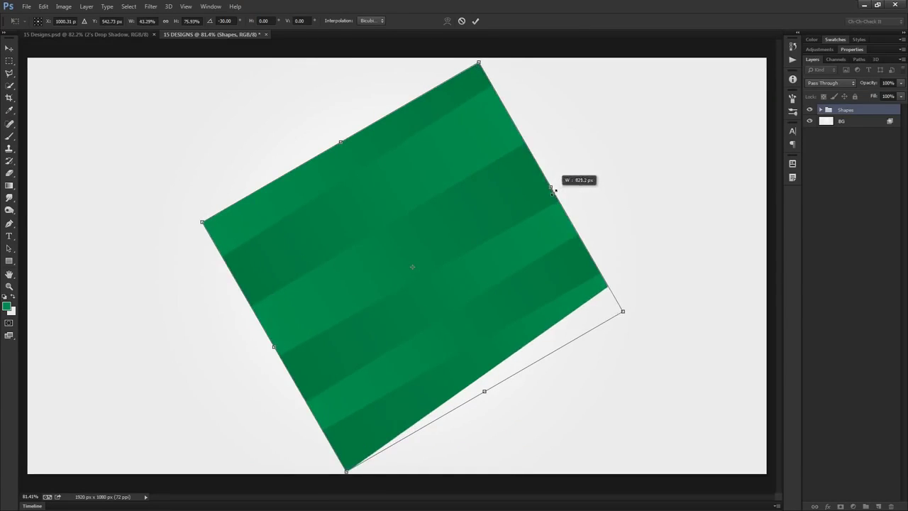
{"action": "mouse_move", "coordinate": [341, 144]}
{"action": "left_mouse_down"}
{"action": "mouse_move", "coordinate": [348, 148]}
{"action": "mouse_move", "coordinate": [342, 143]}
{"action": "left_mouse_up"}
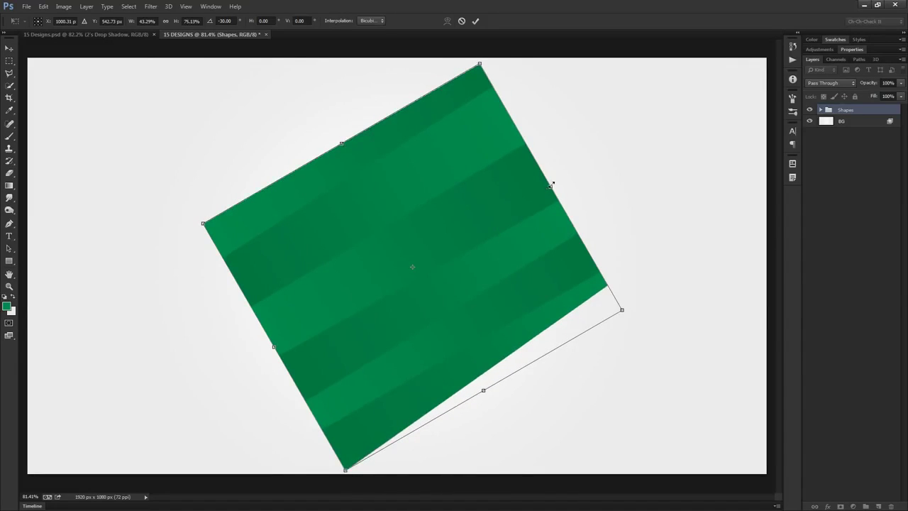
{"action": "left_click_drag", "start_coordinate": [551, 186], "coordinate": [541, 193]}
{"action": "left_click_drag", "start_coordinate": [344, 142], "coordinate": [348, 146]}
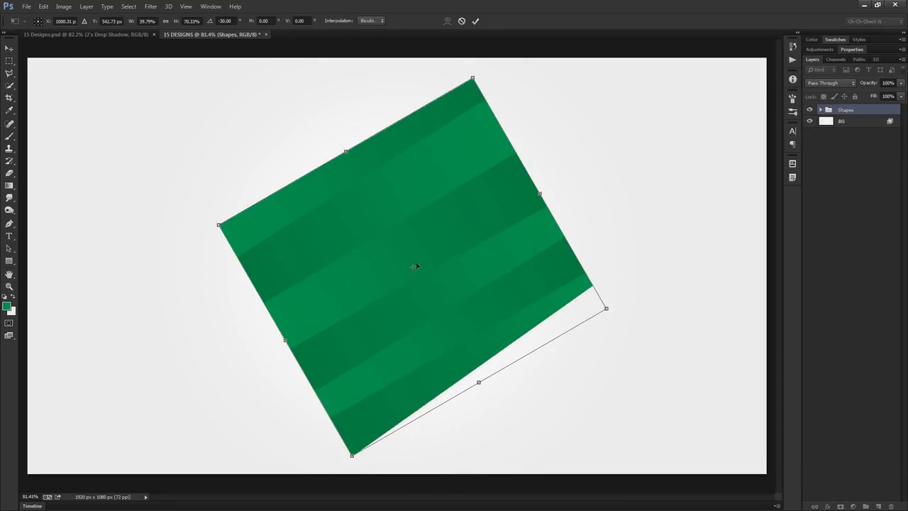
{"action": "left_click_drag", "start_coordinate": [451, 315], "coordinate": [455, 307]}
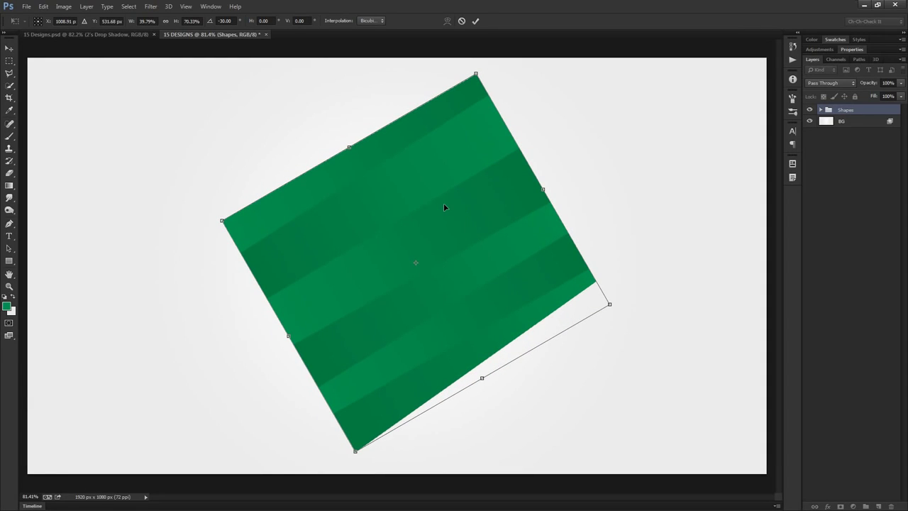
{"action": "left_click_drag", "start_coordinate": [460, 245], "coordinate": [454, 247]}
{"action": "left_click", "coordinate": [475, 21]}
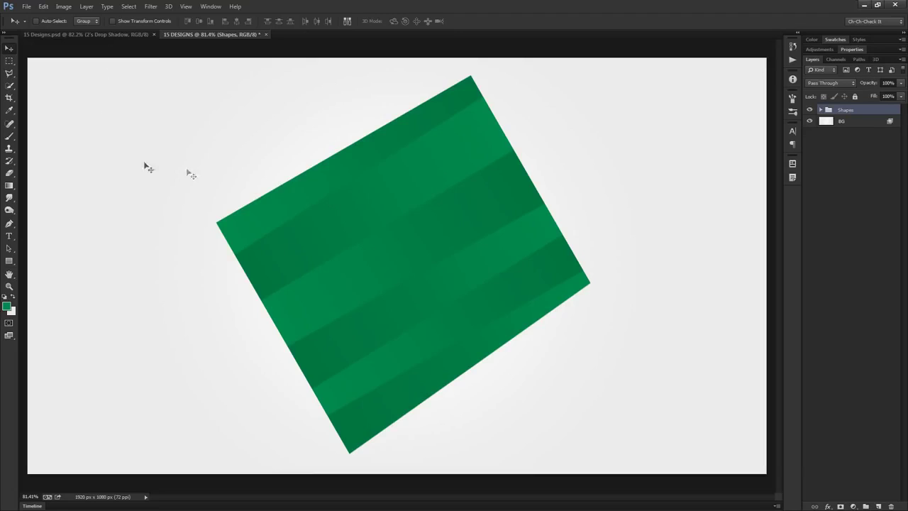
Step: With the Polygonal Lasso, trace from the panel's bottom corner through its left and top-right corners
{"action": "left_click", "coordinate": [10, 73]}
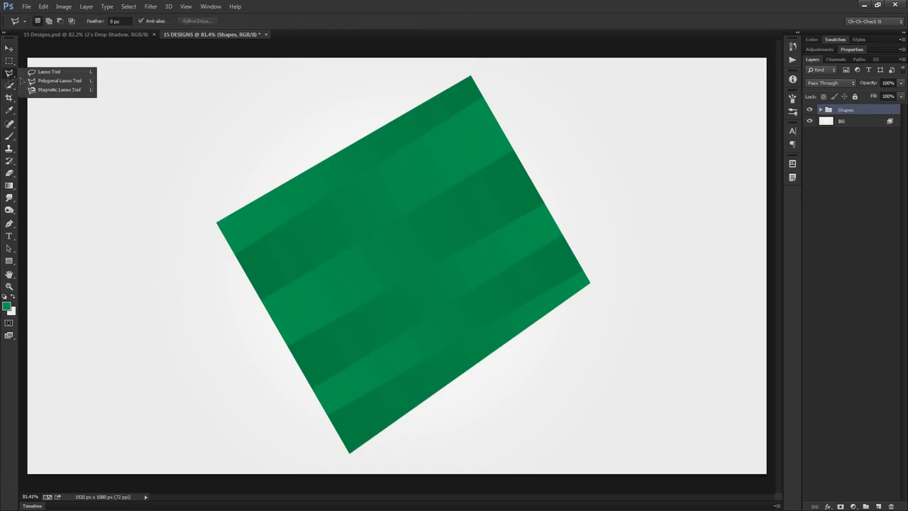
{"action": "left_click", "coordinate": [63, 81]}
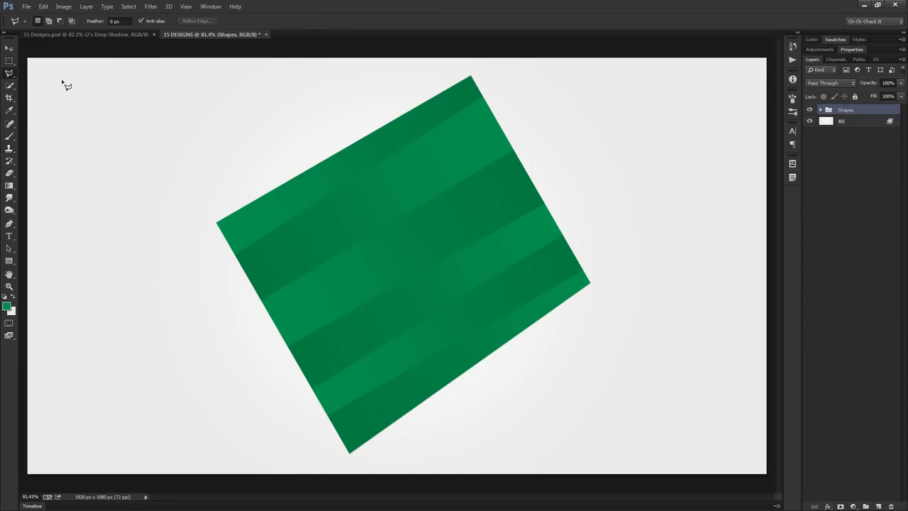
{"action": "scroll", "coordinate": [328, 466], "scroll_direction": "up", "scroll_amount": 3}
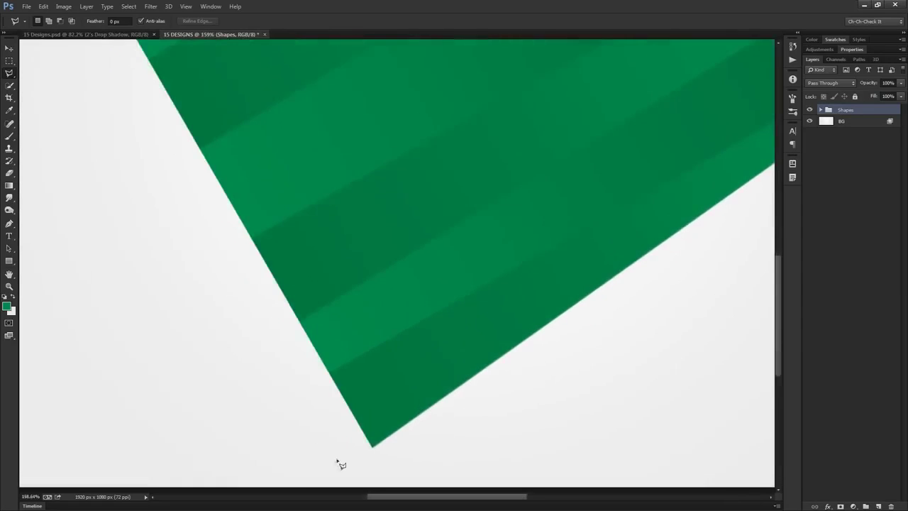
{"action": "scroll", "coordinate": [374, 446], "scroll_direction": "up", "scroll_amount": 3}
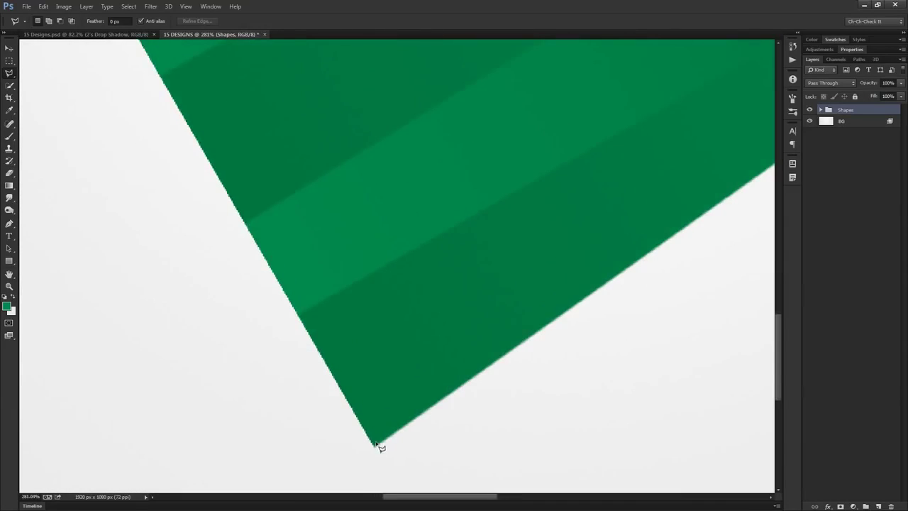
{"action": "left_click", "coordinate": [375, 445]}
{"action": "mouse_move", "coordinate": [300, 229]}
{"action": "left_mouse_down"}
{"action": "mouse_move", "coordinate": [432, 437]}
{"action": "mouse_move", "coordinate": [419, 472]}
{"action": "left_mouse_up"}
{"action": "scroll", "coordinate": [419, 472], "scroll_direction": "up", "scroll_amount": 3}
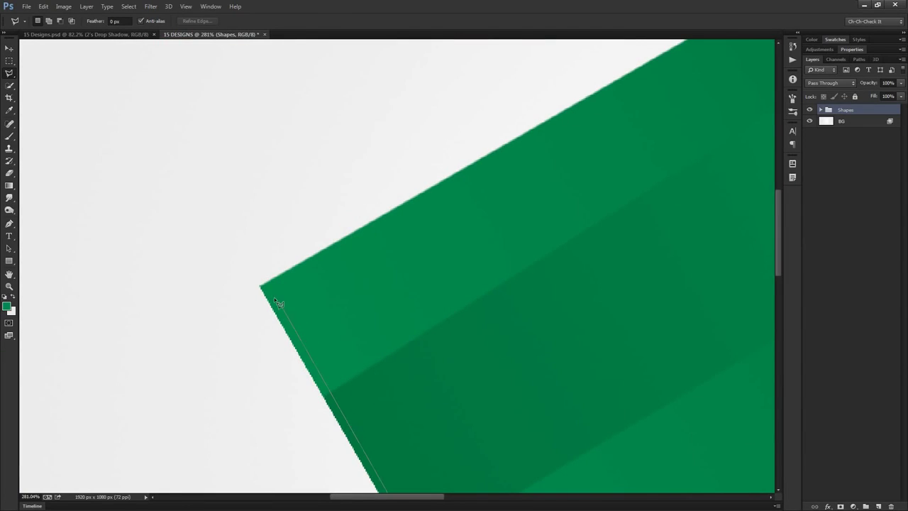
{"action": "left_click", "coordinate": [263, 288]}
{"action": "mouse_move", "coordinate": [438, 261]}
{"action": "left_mouse_down"}
{"action": "mouse_move", "coordinate": [376, 315]}
{"action": "mouse_move", "coordinate": [412, 350]}
{"action": "mouse_move", "coordinate": [542, 260]}
{"action": "mouse_move", "coordinate": [356, 321]}
{"action": "mouse_move", "coordinate": [382, 284]}
{"action": "left_mouse_up"}
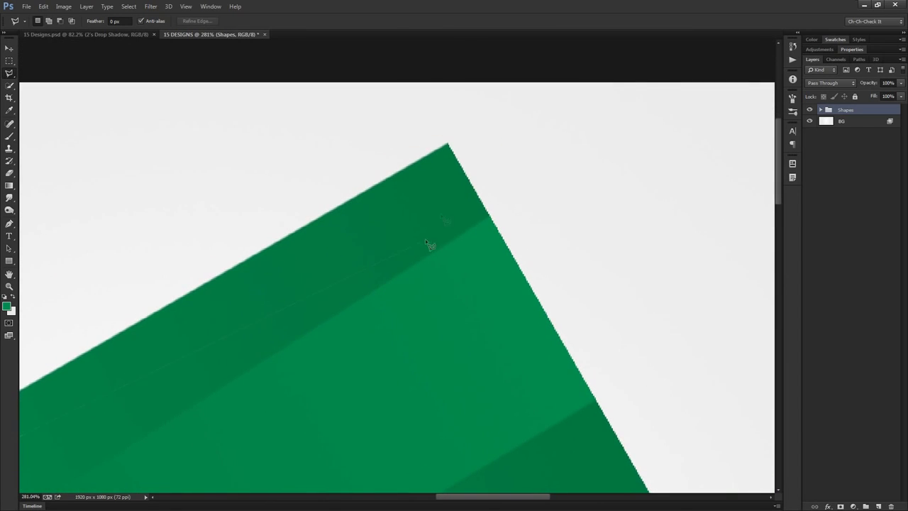
{"action": "left_click", "coordinate": [462, 171]}
Step: Continue the lasso along the right edge and fold line, closing it at the shape's tip
{"action": "key", "text": "space"}
{"action": "mouse_move", "coordinate": [579, 436]}
{"action": "left_mouse_down"}
{"action": "mouse_move", "coordinate": [519, 344]}
{"action": "mouse_move", "coordinate": [501, 259]}
{"action": "mouse_move", "coordinate": [428, 274]}
{"action": "mouse_move", "coordinate": [488, 283]}
{"action": "left_mouse_up"}
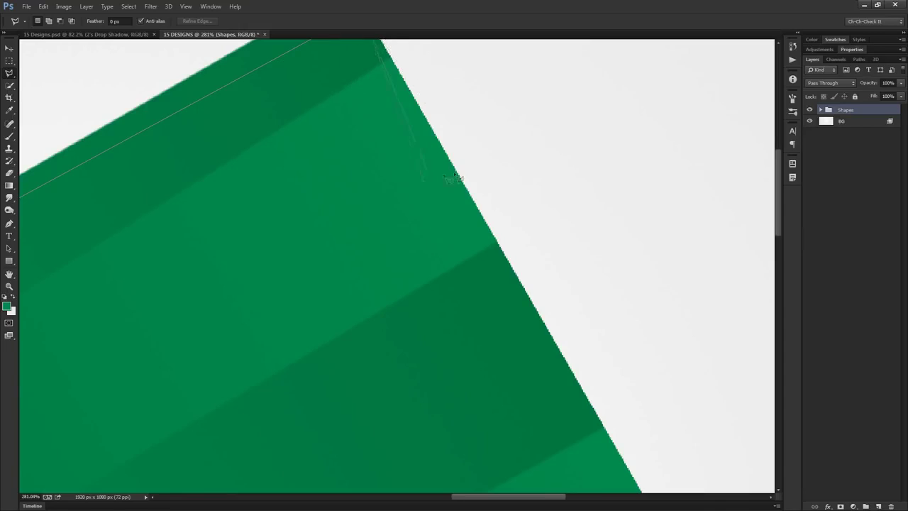
{"action": "mouse_move", "coordinate": [583, 382]}
{"action": "left_mouse_down"}
{"action": "mouse_move", "coordinate": [517, 345]}
{"action": "mouse_move", "coordinate": [461, 240]}
{"action": "left_mouse_up"}
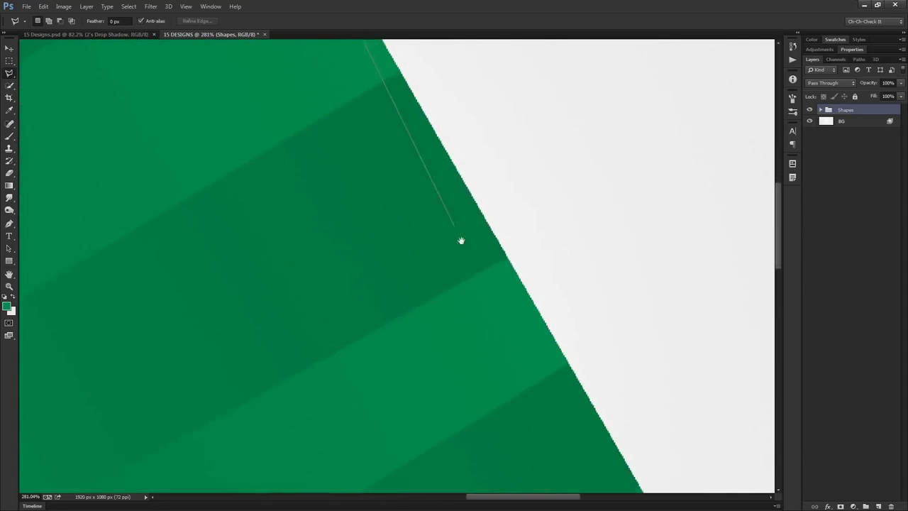
{"action": "left_click", "coordinate": [508, 260]}
{"action": "left_click_drag", "start_coordinate": [501, 281], "coordinate": [519, 250]}
{"action": "scroll", "coordinate": [519, 249], "scroll_direction": "down", "scroll_amount": 3}
{"action": "scroll", "coordinate": [509, 218], "scroll_direction": "left", "scroll_amount": 1}
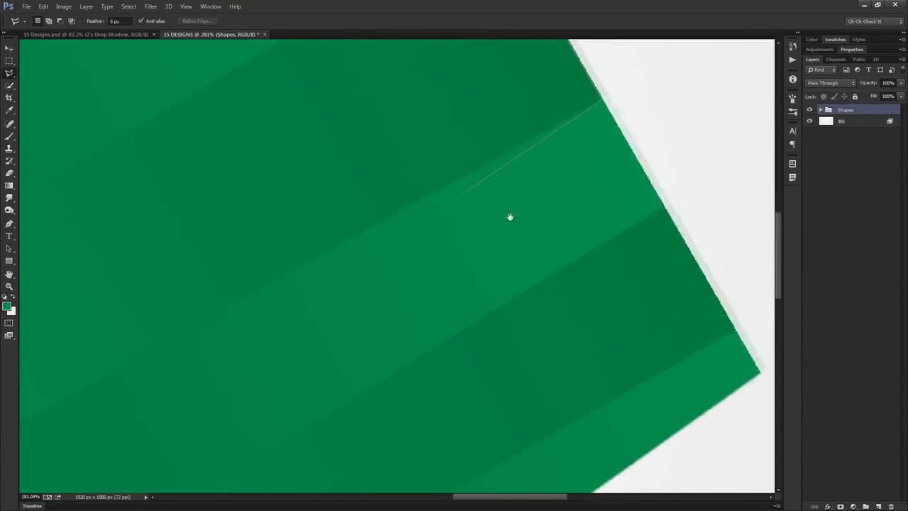
{"action": "left_click", "coordinate": [411, 209]}
{"action": "key", "text": "space"}
{"action": "mouse_move", "coordinate": [552, 422]}
{"action": "left_mouse_down"}
{"action": "mouse_move", "coordinate": [489, 217]}
{"action": "mouse_move", "coordinate": [427, 274]}
{"action": "mouse_move", "coordinate": [426, 288]}
{"action": "left_mouse_up"}
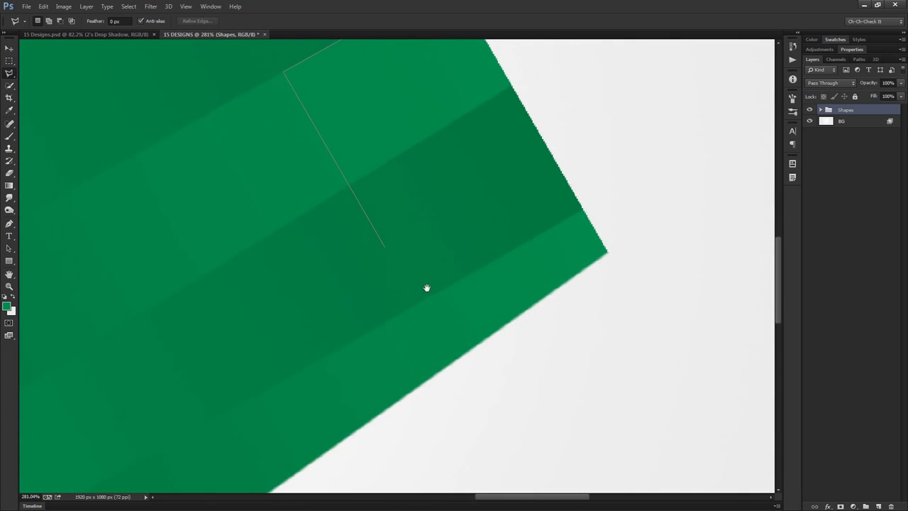
{"action": "left_click", "coordinate": [432, 383]}
{"action": "mouse_move", "coordinate": [349, 462]}
{"action": "left_mouse_down"}
{"action": "mouse_move", "coordinate": [456, 361]}
{"action": "mouse_move", "coordinate": [419, 334]}
{"action": "mouse_move", "coordinate": [487, 267]}
{"action": "left_mouse_up"}
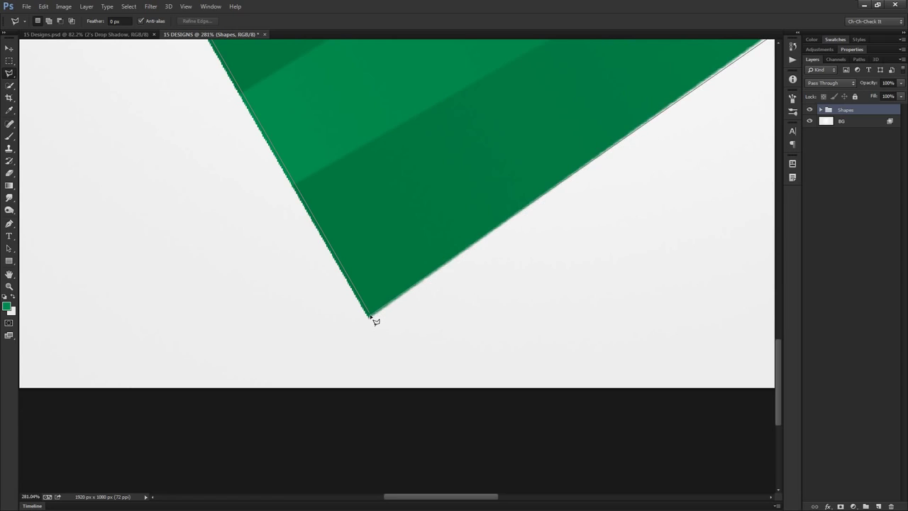
{"action": "left_click_drag", "start_coordinate": [438, 286], "coordinate": [399, 359]}
{"action": "left_click_drag", "start_coordinate": [569, 223], "coordinate": [493, 320]}
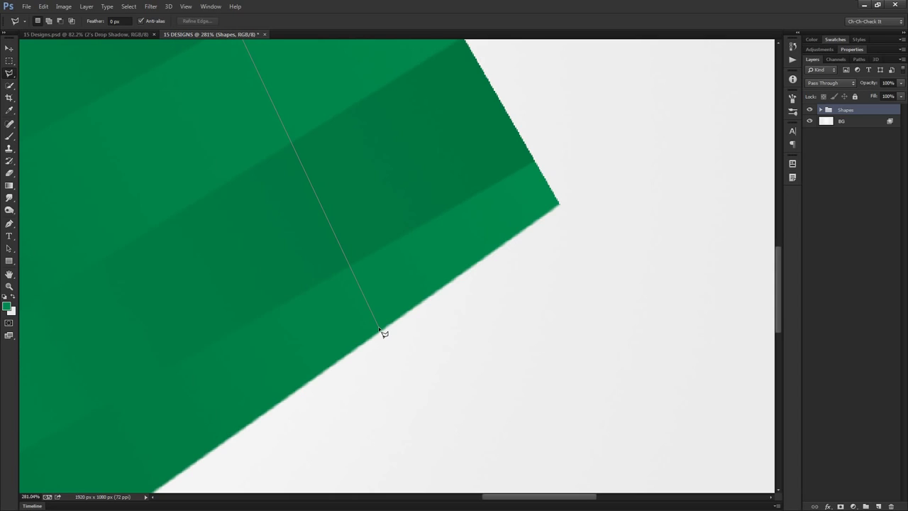
{"action": "left_click_drag", "start_coordinate": [296, 361], "coordinate": [555, 207]}
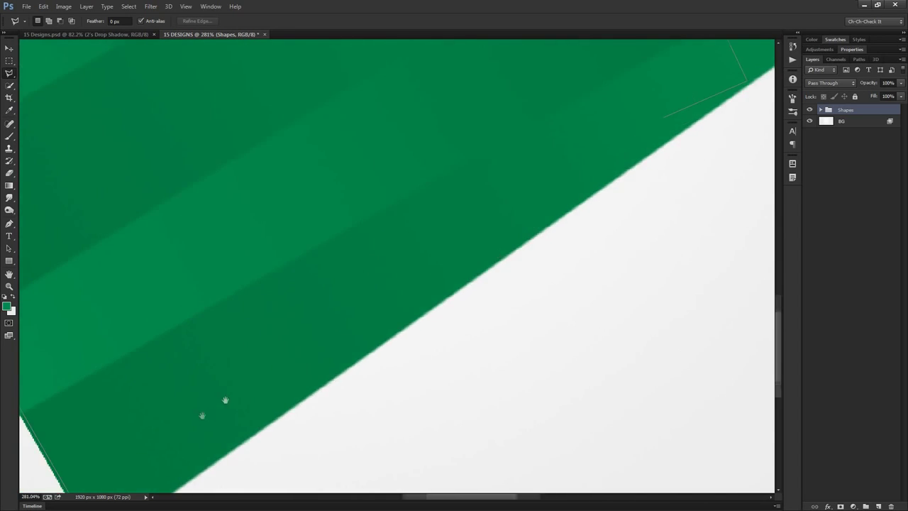
{"action": "left_click_drag", "start_coordinate": [206, 415], "coordinate": [409, 284]}
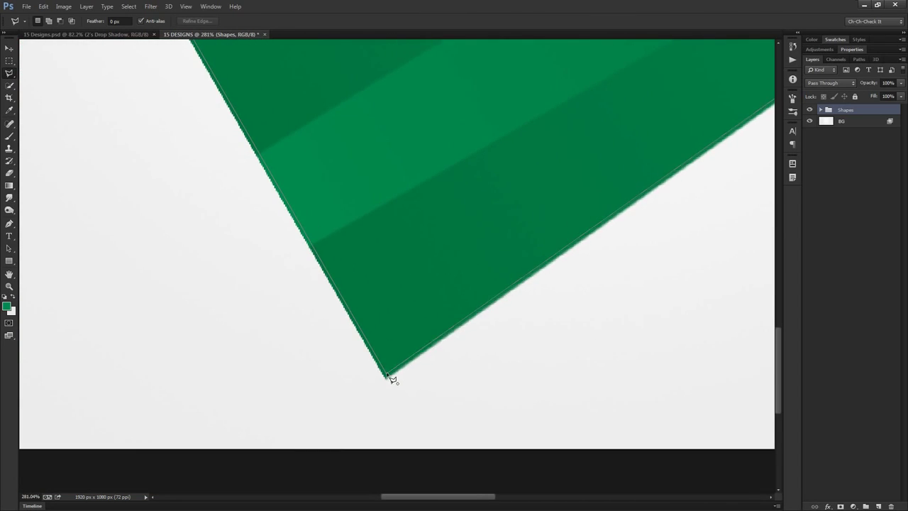
{"action": "left_click", "coordinate": [390, 377]}
Step: Fit the document on screen with Ctrl+0 and add a layer mask to the Shapes group
{"action": "scroll", "coordinate": [477, 377], "scroll_direction": "down", "scroll_amount": 6}
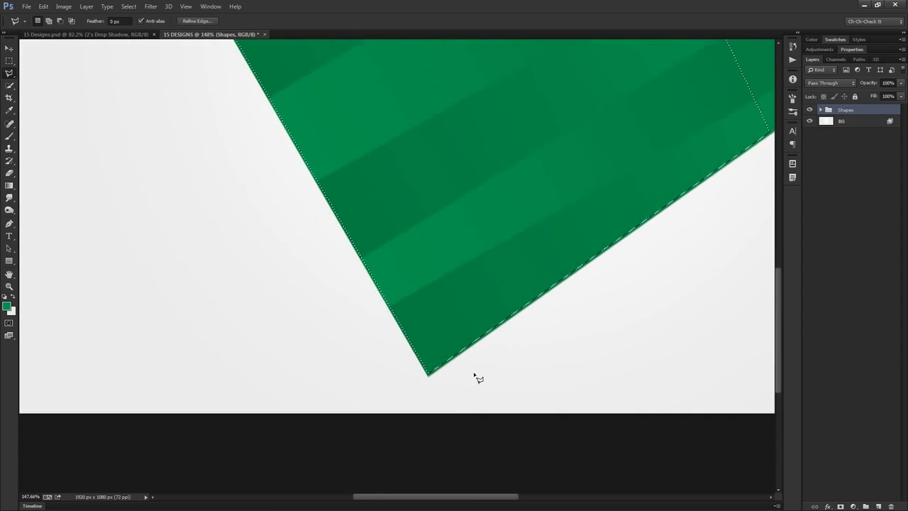
{"action": "key", "text": "ctrl+0"}
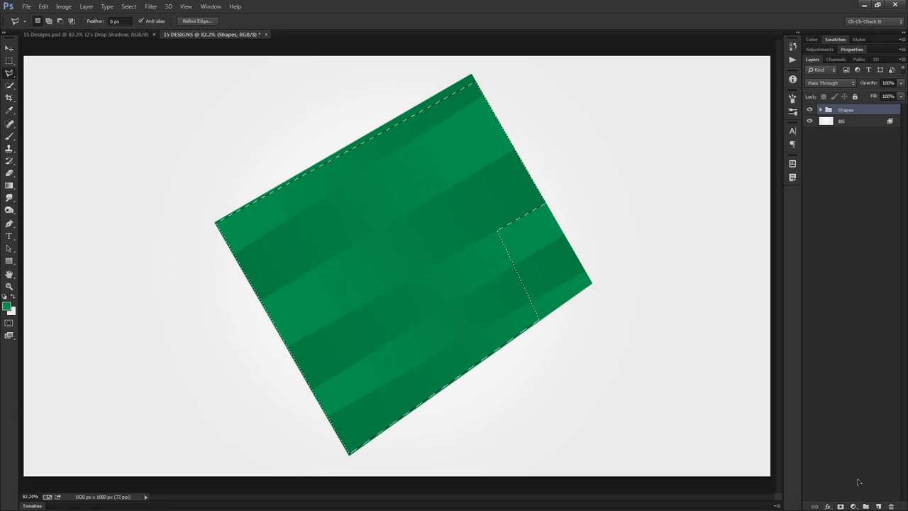
{"action": "left_click", "coordinate": [841, 506]}
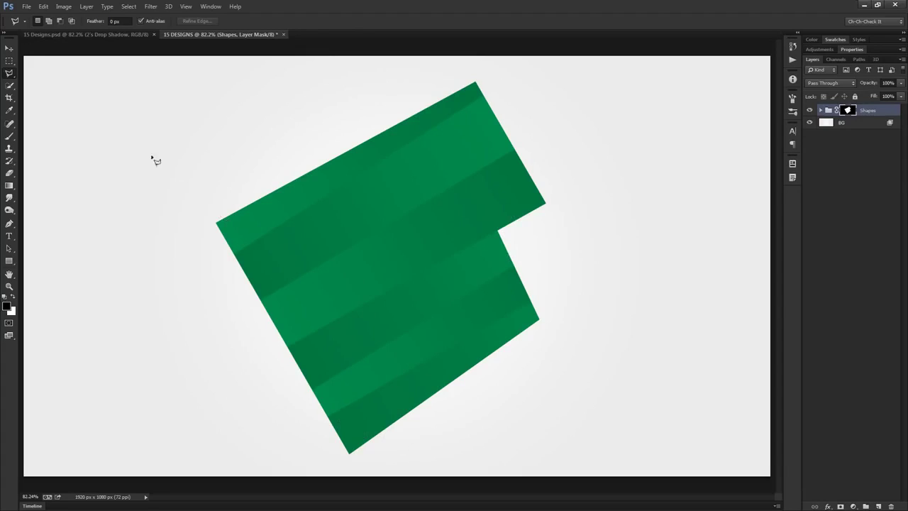
Step: With the Move tool, expand the Shapes group and add a Drop Shadow to strip layer 2
{"action": "left_click", "coordinate": [10, 48]}
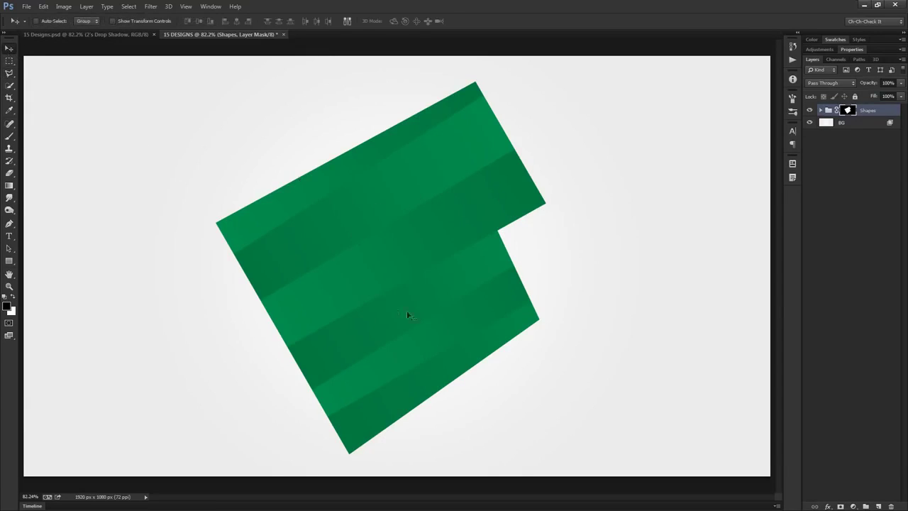
{"action": "left_click", "coordinate": [820, 111]}
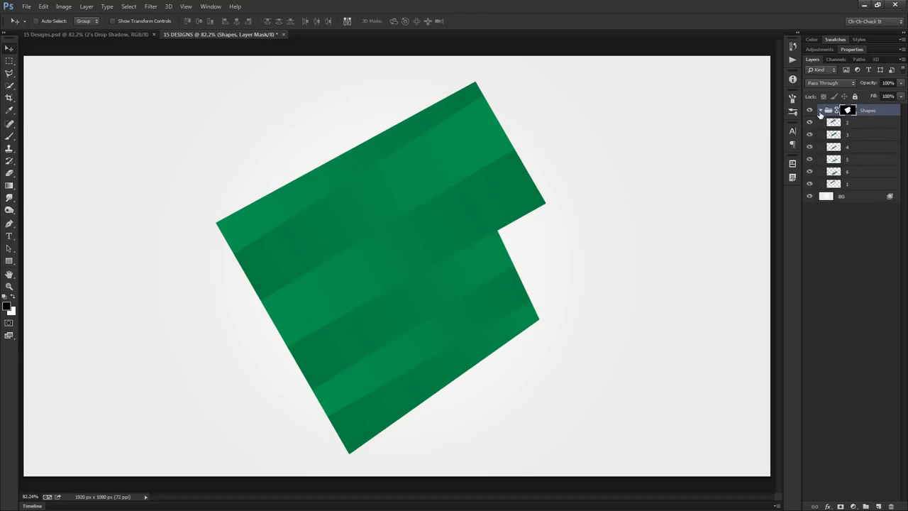
{"action": "left_click", "coordinate": [874, 127]}
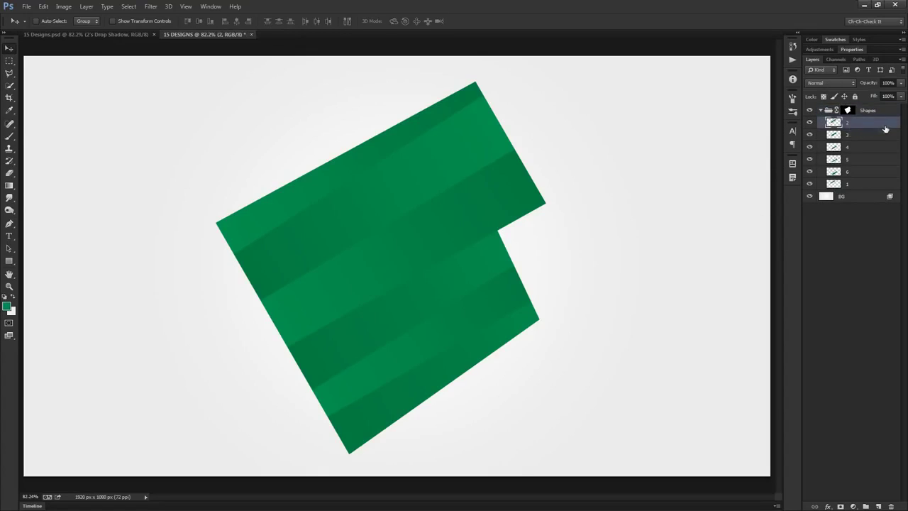
{"action": "left_click", "coordinate": [828, 505]}
{"action": "left_click", "coordinate": [845, 499]}
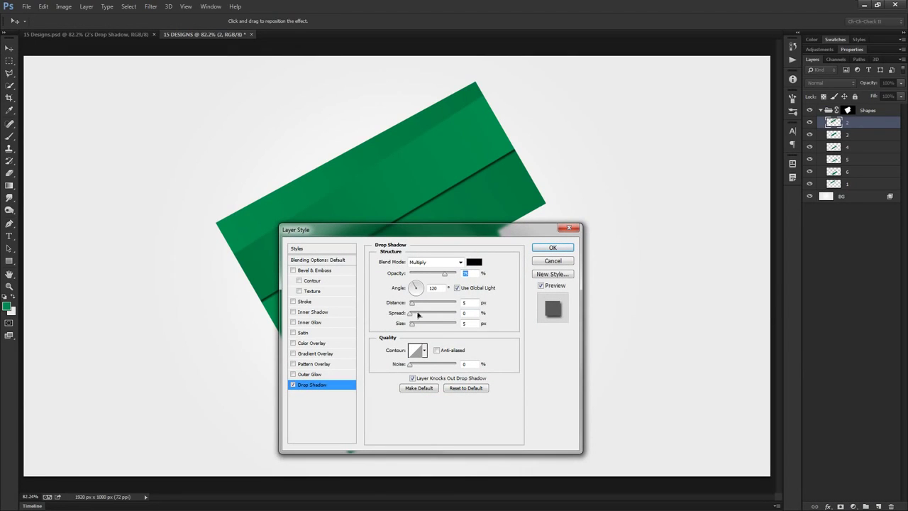
Step: Set layer 2's drop shadow to 0 px distance, 15 px size and noise 1, then confirm
{"action": "left_click_drag", "start_coordinate": [412, 305], "coordinate": [406, 305]}
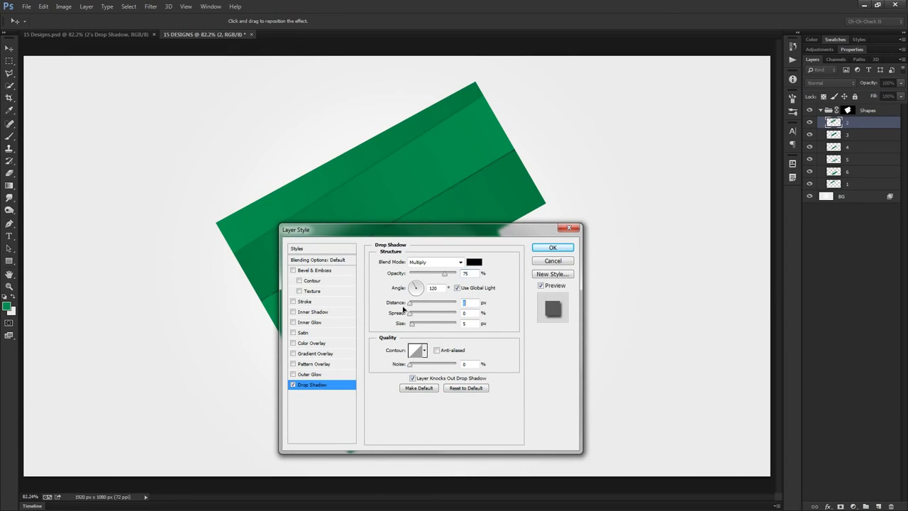
{"action": "left_click", "coordinate": [471, 325]}
{"action": "type", "text": "15"}
{"action": "left_click_drag", "start_coordinate": [457, 230], "coordinate": [479, 155]}
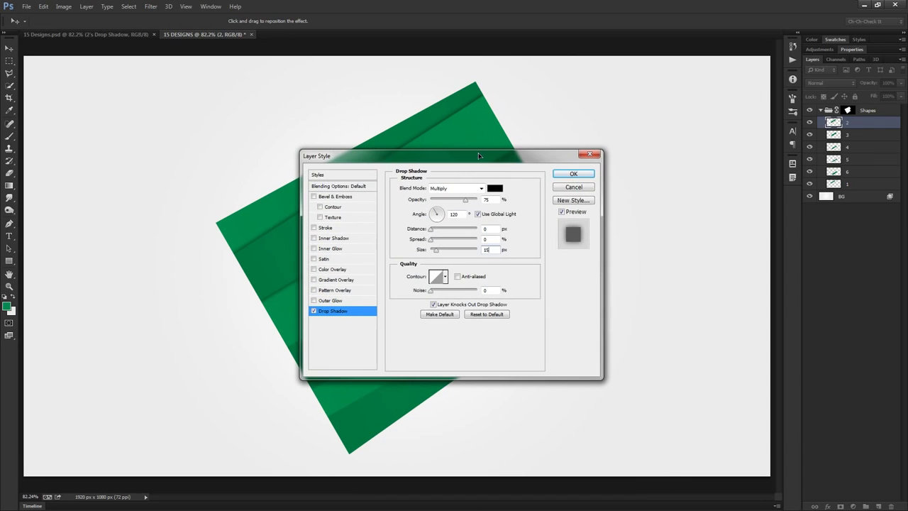
{"action": "left_click", "coordinate": [493, 291]}
{"action": "type", "text": "1"}
{"action": "left_click", "coordinate": [573, 175]}
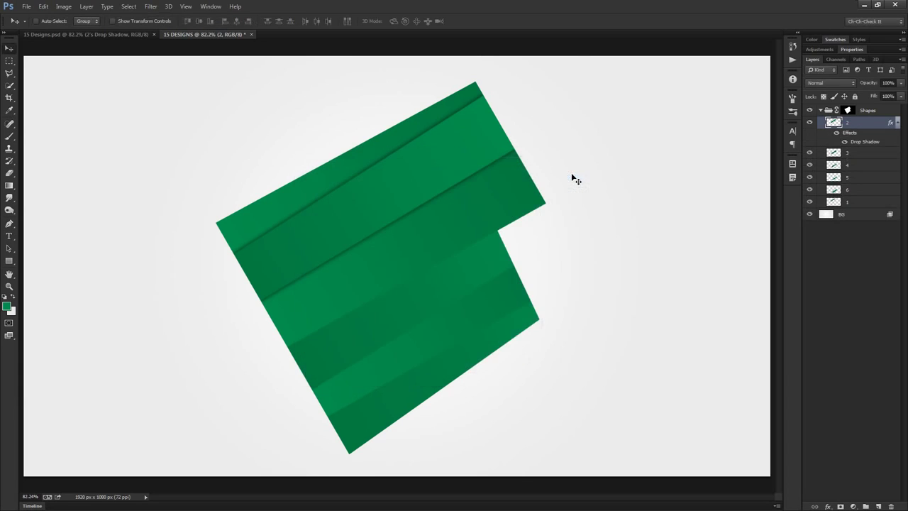
Step: Copy layer 2's drop shadow effect onto strip layers 3, 4 and 5 by Alt-dragging the fx badge
{"action": "left_click", "coordinate": [898, 122]}
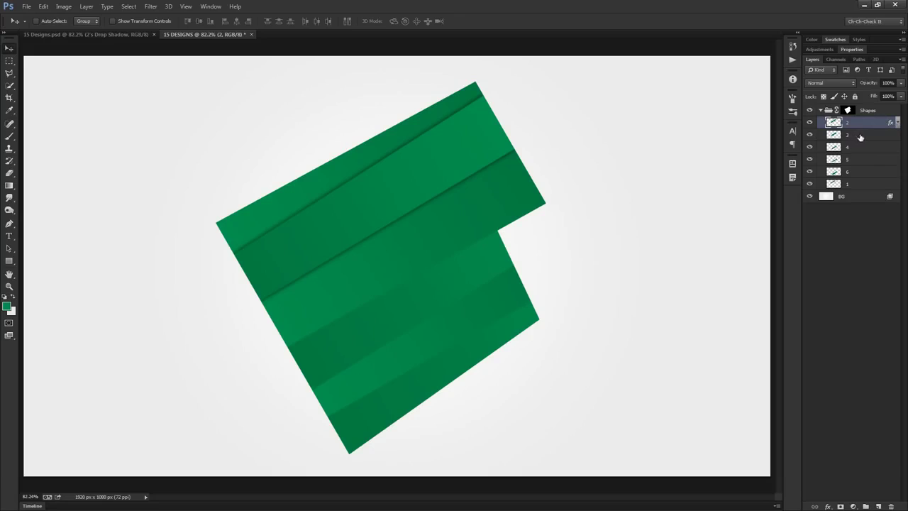
{"action": "left_click", "coordinate": [859, 135]}
{"action": "left_click", "coordinate": [858, 146]}
{"action": "left_click", "coordinate": [859, 159]}
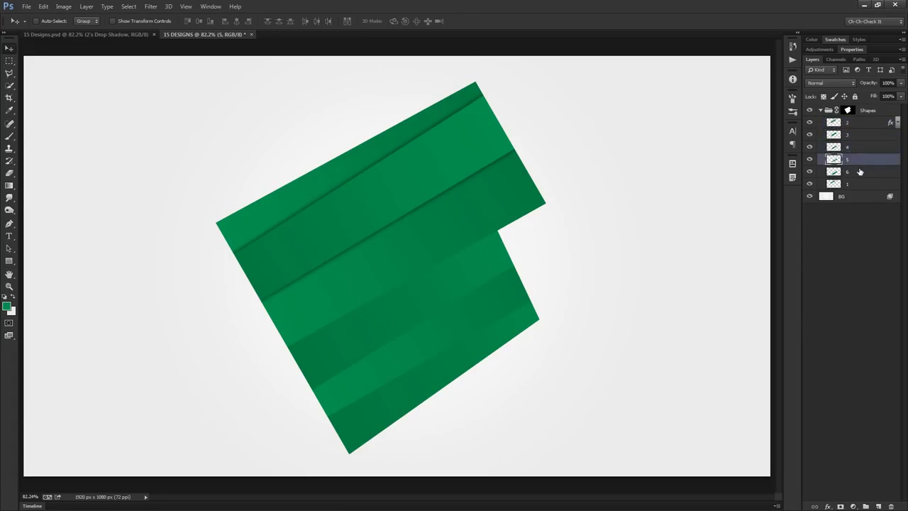
{"action": "left_click", "coordinate": [860, 172]}
{"action": "left_click", "coordinate": [860, 172]}
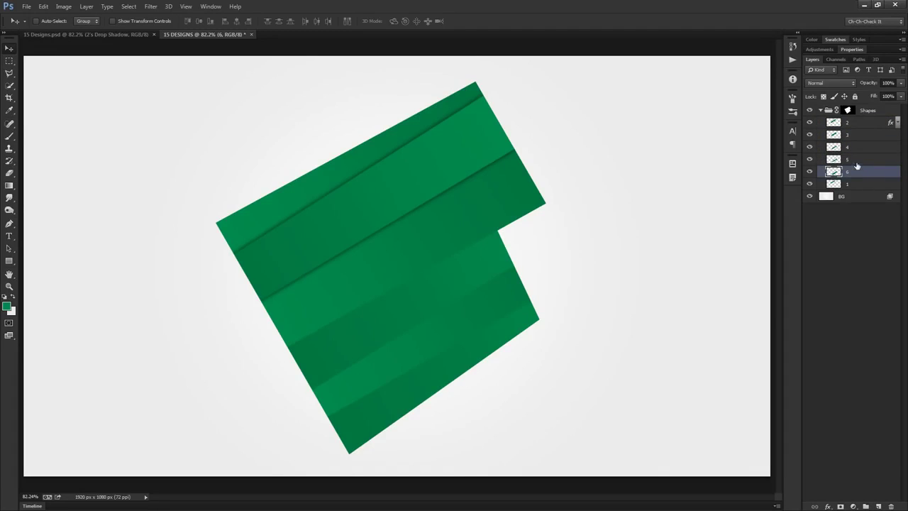
{"action": "left_click", "coordinate": [856, 161]}
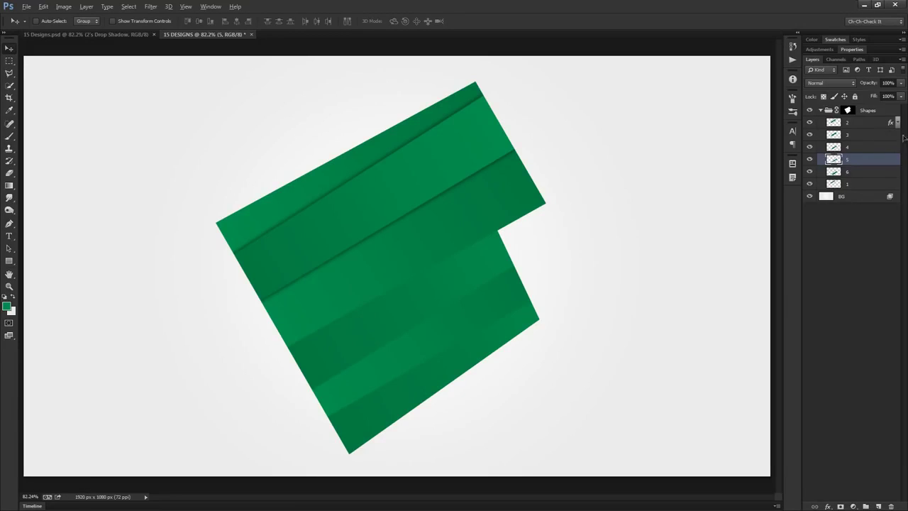
{"action": "left_click_drag", "start_coordinate": [891, 124], "coordinate": [891, 135]}
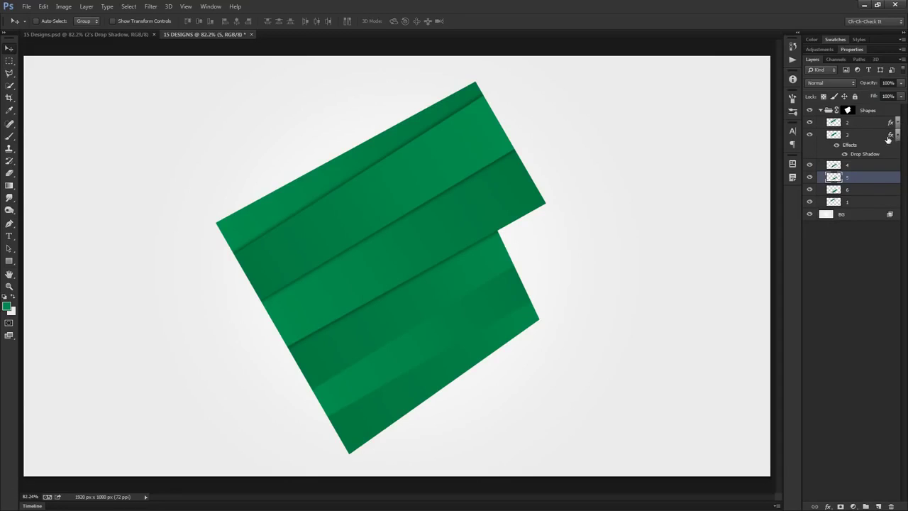
{"action": "left_click_drag", "start_coordinate": [890, 136], "coordinate": [896, 197]}
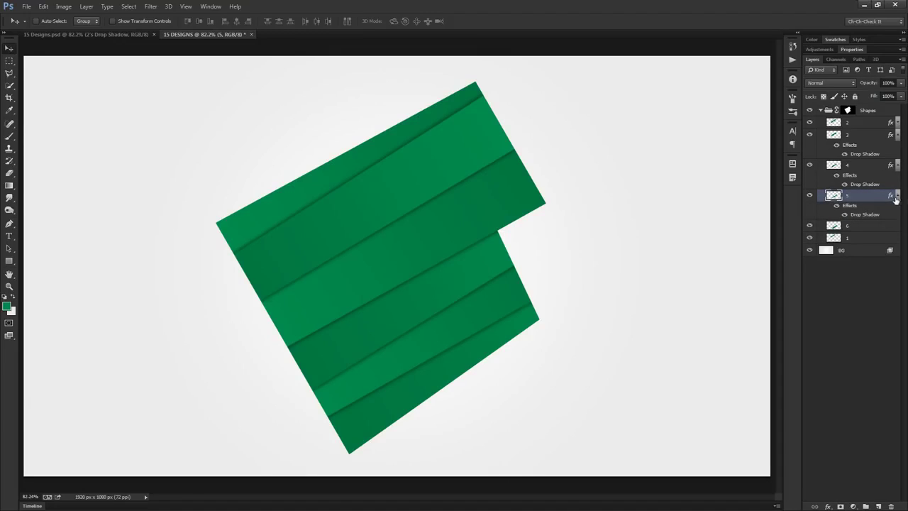
{"action": "left_click", "coordinate": [897, 122]}
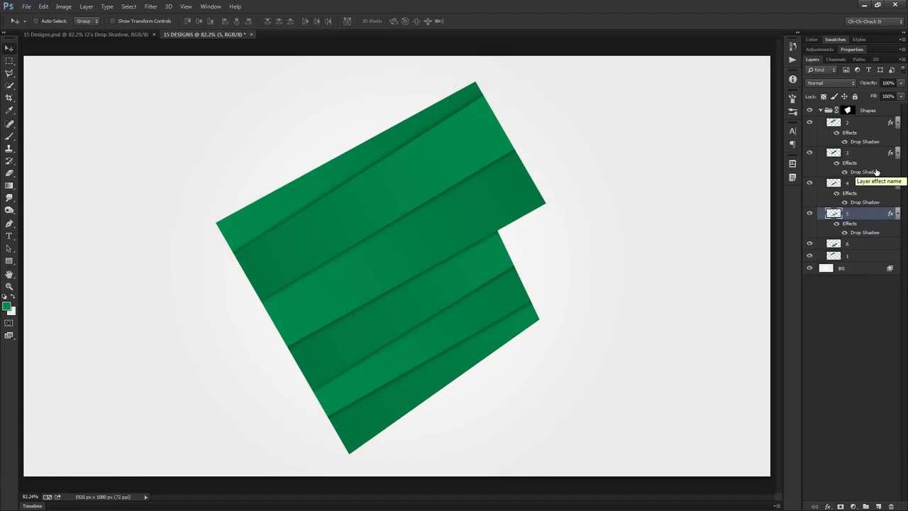
Step: Convert the drop shadows of layers 5, 4, 3 and 2 into their own layers with Create Layer
{"action": "right_click", "coordinate": [862, 235]}
{"action": "left_click", "coordinate": [820, 422]}
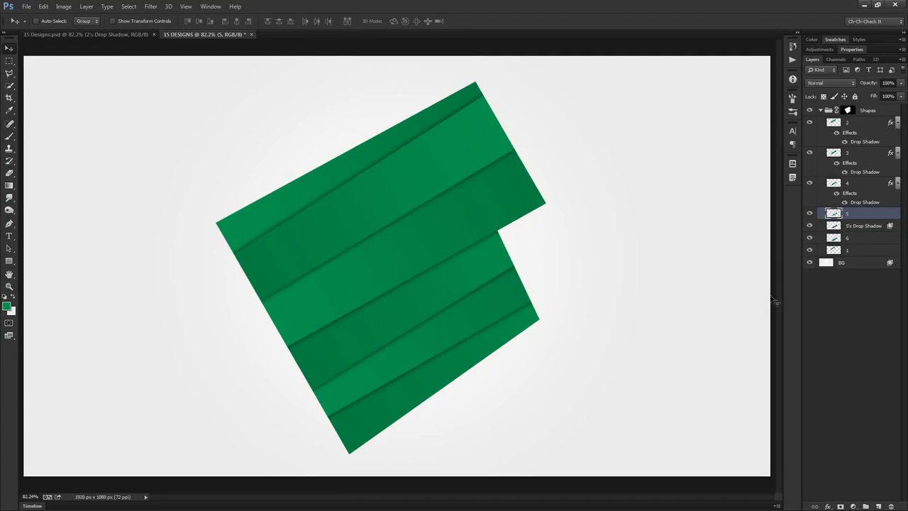
{"action": "right_click", "coordinate": [865, 205]}
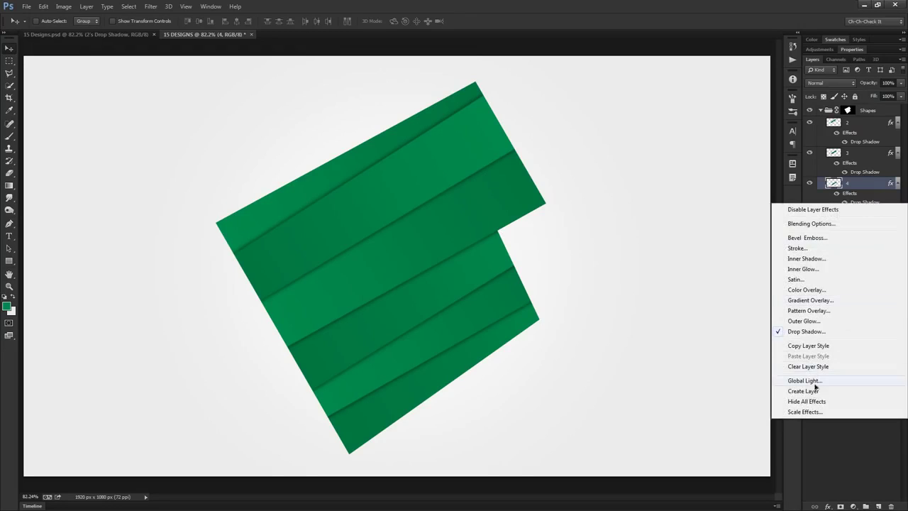
{"action": "left_click", "coordinate": [815, 398]}
{"action": "key", "text": "Return"}
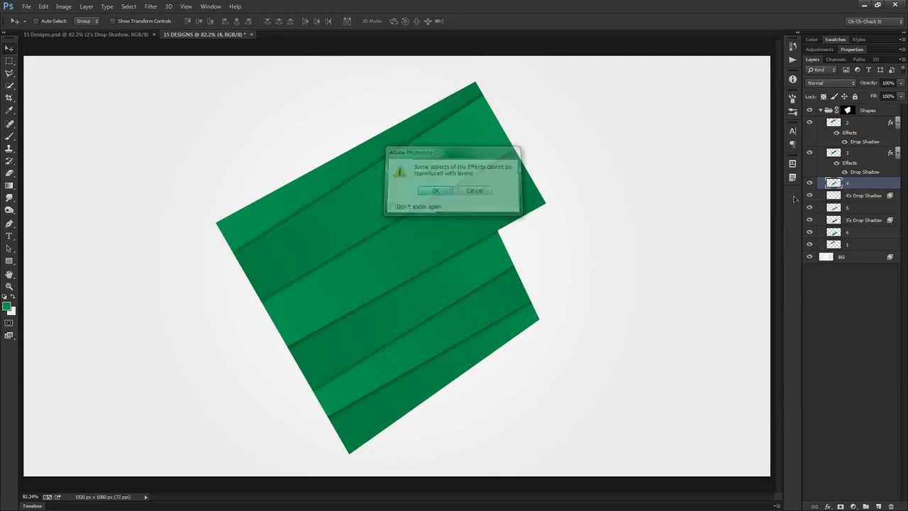
{"action": "right_click", "coordinate": [837, 174]}
{"action": "left_click", "coordinate": [803, 361]}
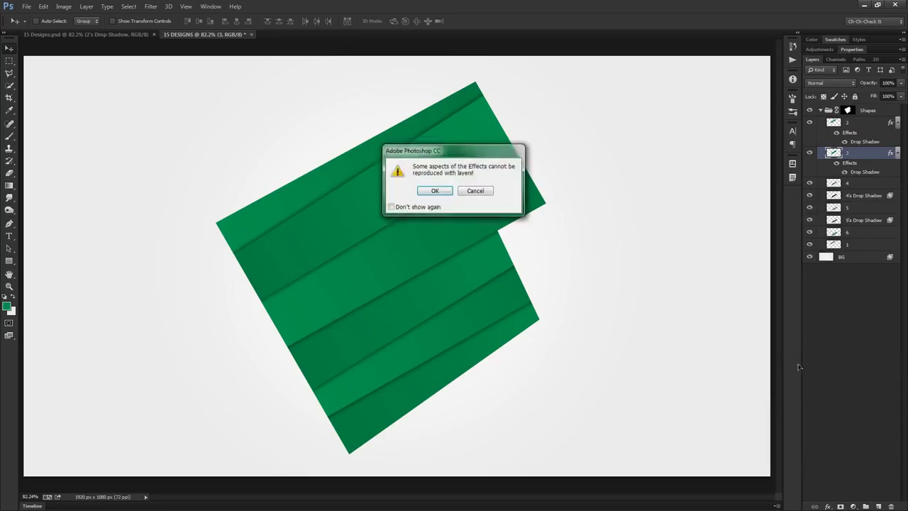
{"action": "key", "text": "Return"}
{"action": "right_click", "coordinate": [864, 145]}
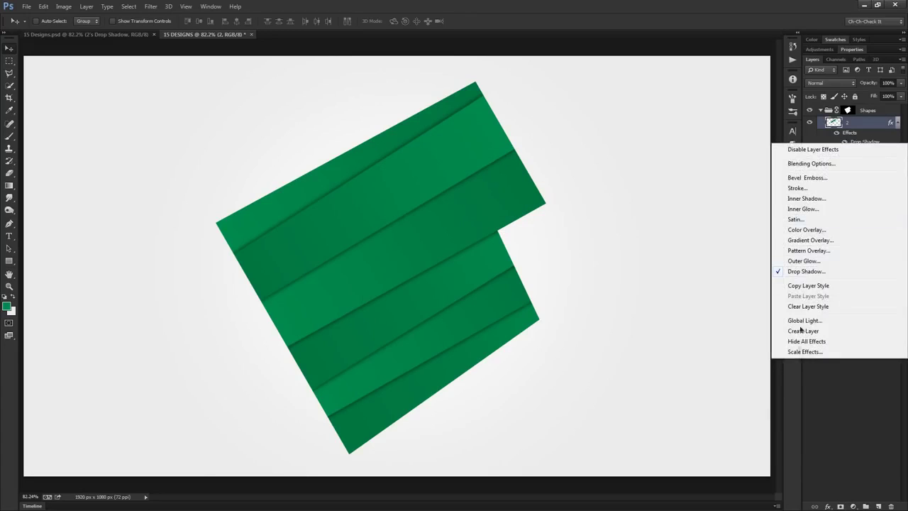
{"action": "left_click", "coordinate": [806, 331]}
{"action": "key", "text": "Return"}
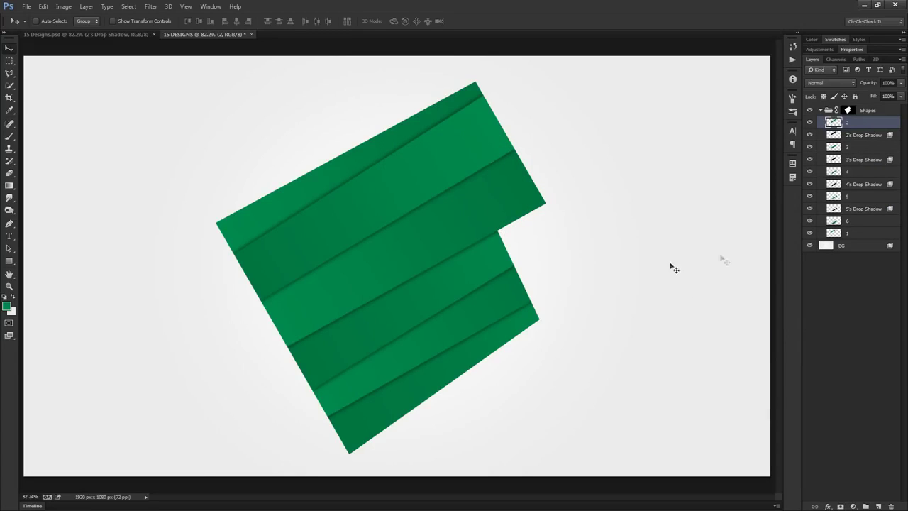
Step: Rotate, nudge up and skew the 2's Drop Shadow layer to about −3.8° along its fold
{"action": "left_click", "coordinate": [864, 136]}
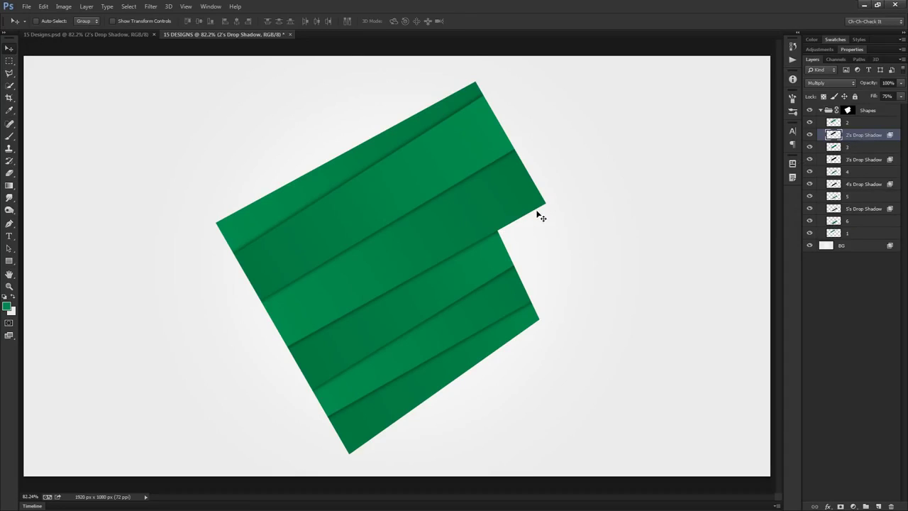
{"action": "key", "text": "ctrl+t"}
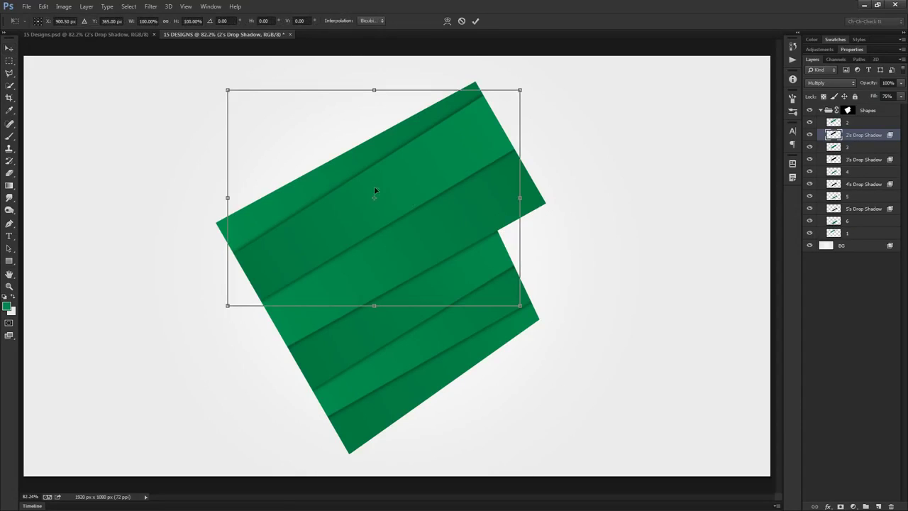
{"action": "scroll", "coordinate": [377, 189], "scroll_direction": "up", "scroll_amount": 3}
{"action": "left_click_drag", "start_coordinate": [662, 376], "coordinate": [674, 374]}
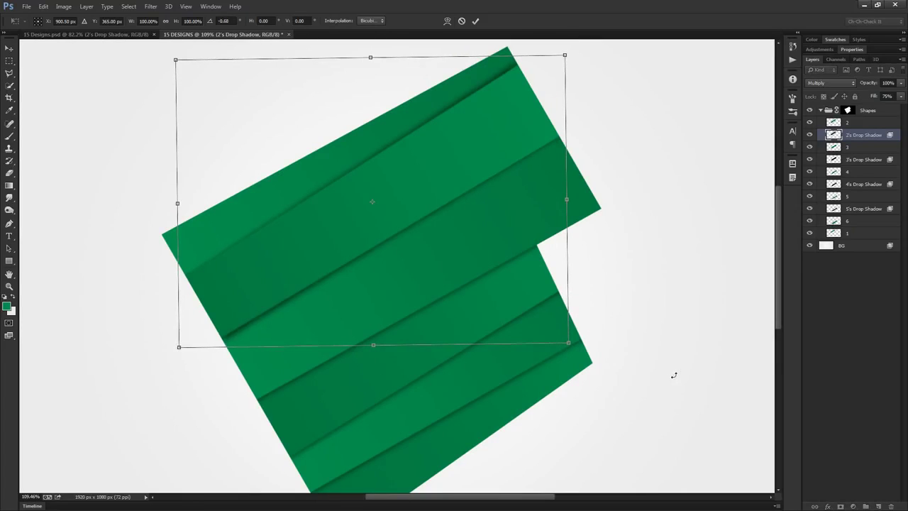
{"action": "key", "text": "Up"}
{"action": "key", "text": "Up"}
{"action": "key", "text": "Up"}
{"action": "key", "text": "Up"}
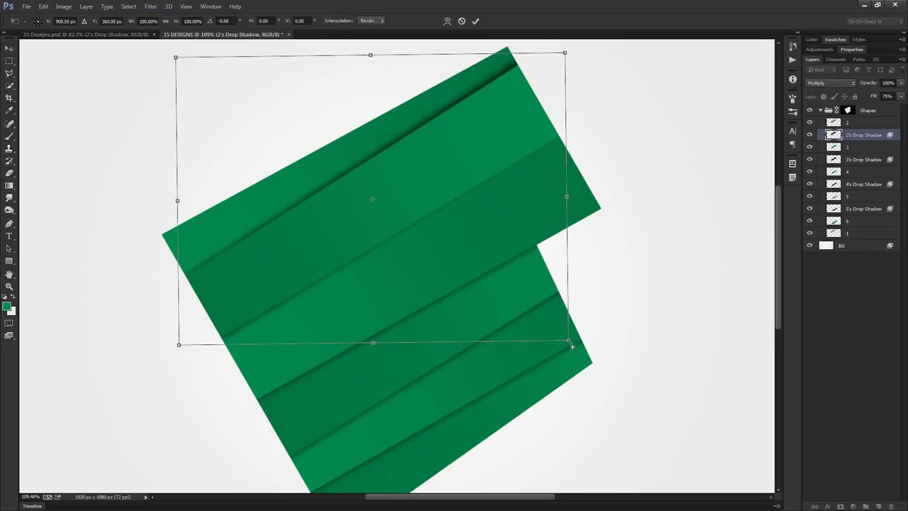
{"action": "left_click_drag", "start_coordinate": [571, 342], "coordinate": [544, 339]}
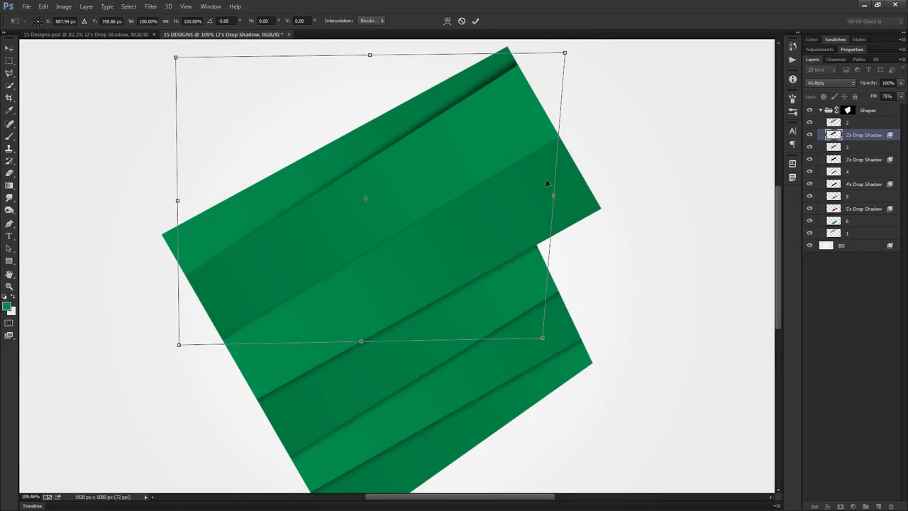
{"action": "left_click_drag", "start_coordinate": [542, 341], "coordinate": [547, 343]}
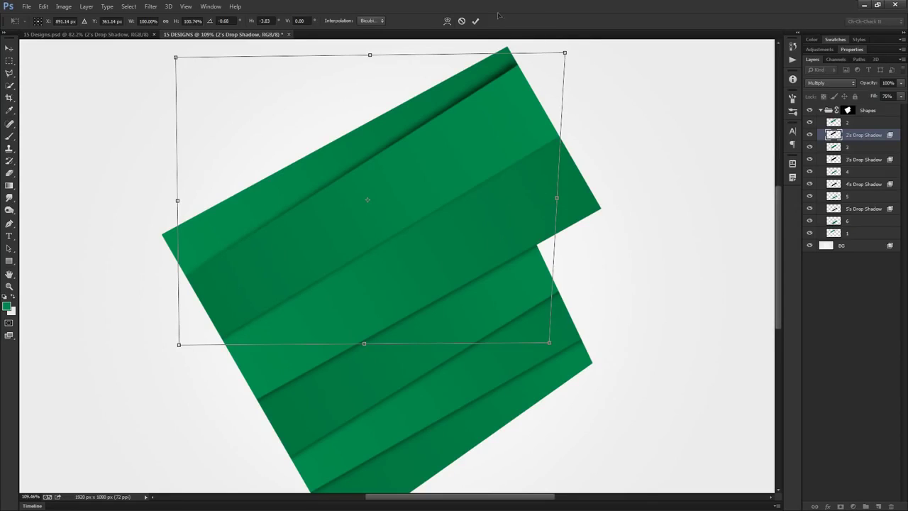
{"action": "left_click", "coordinate": [475, 21]}
Step: Lower the 2's Drop Shadow layer's fill, entering 50
{"action": "left_click", "coordinate": [887, 96]}
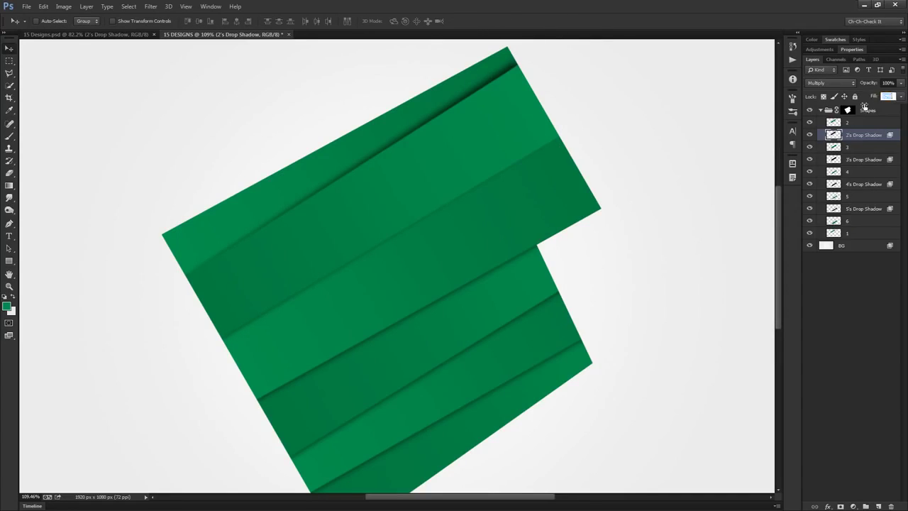
{"action": "type", "text": "50"}
{"action": "key", "text": "Return"}
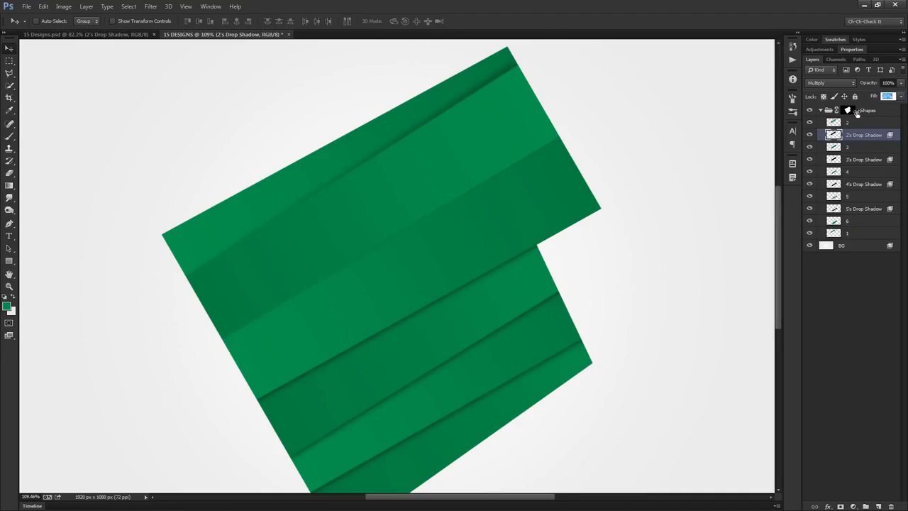
{"action": "scroll", "coordinate": [429, 210], "scroll_direction": "down", "scroll_amount": 2}
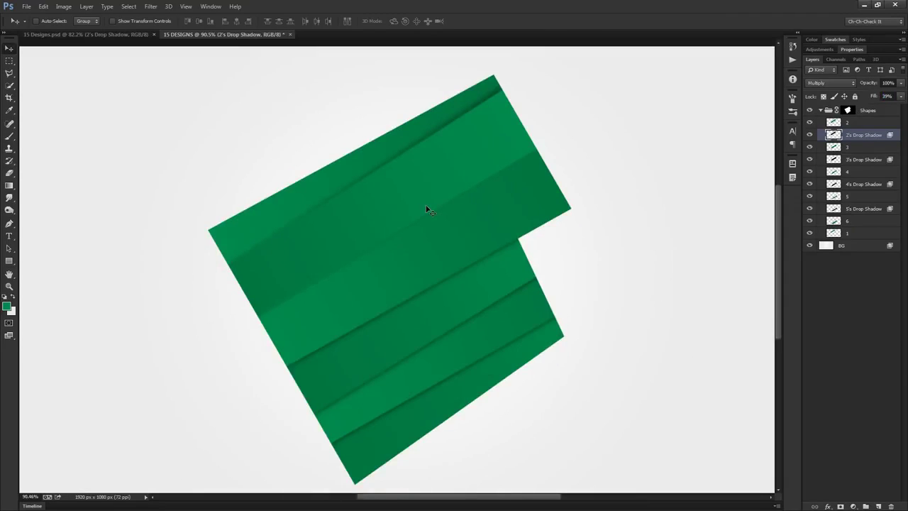
Step: Rotate the 3's Drop Shadow to about −1.44°, shift it slightly, and fade its fill to 28%
{"action": "scroll", "coordinate": [429, 210], "scroll_direction": "up", "scroll_amount": 3}
{"action": "left_click_drag", "start_coordinate": [473, 294], "coordinate": [459, 312]}
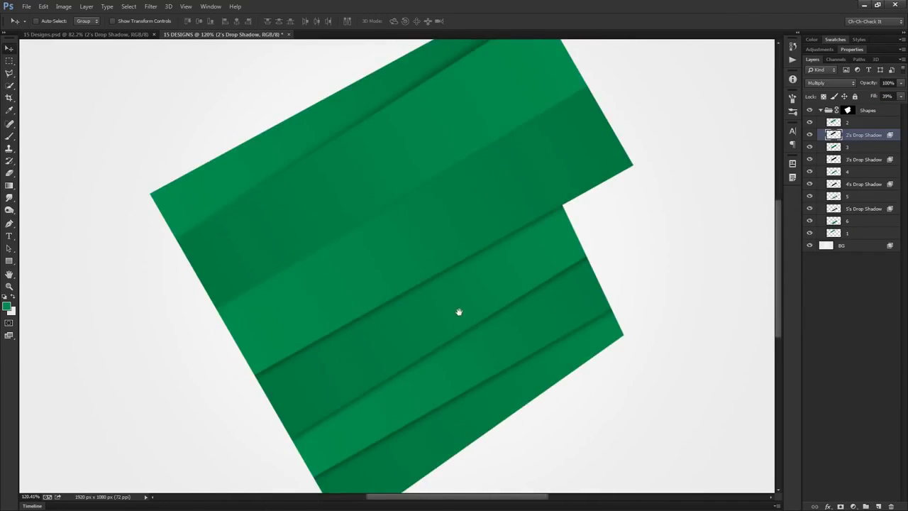
{"action": "left_click", "coordinate": [867, 162]}
{"action": "key", "text": "ctrl+t"}
{"action": "left_click_drag", "start_coordinate": [468, 462], "coordinate": [477, 461]}
{"action": "left_click_drag", "start_coordinate": [575, 276], "coordinate": [577, 279]}
{"action": "left_click_drag", "start_coordinate": [728, 301], "coordinate": [728, 301]}
{"action": "left_click_drag", "start_coordinate": [486, 303], "coordinate": [481, 313]}
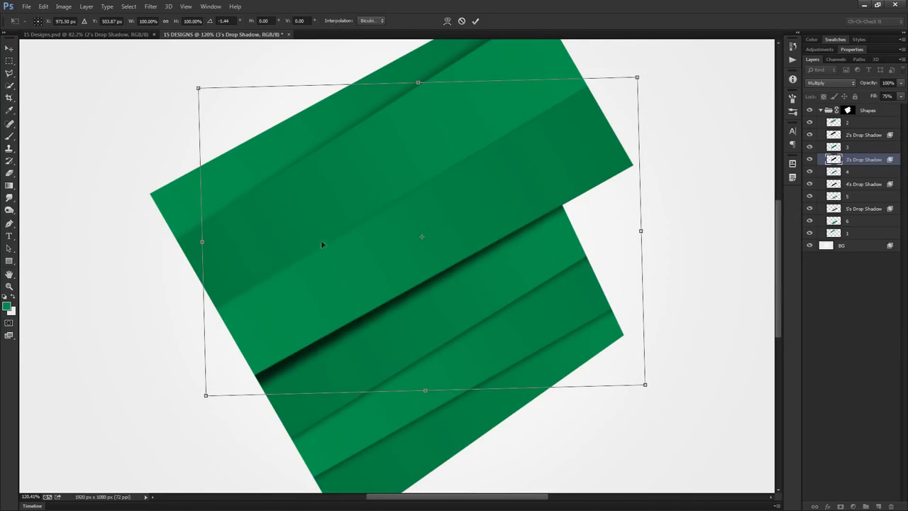
{"action": "left_click", "coordinate": [475, 21]}
{"action": "left_click_drag", "start_coordinate": [872, 98], "coordinate": [854, 110]}
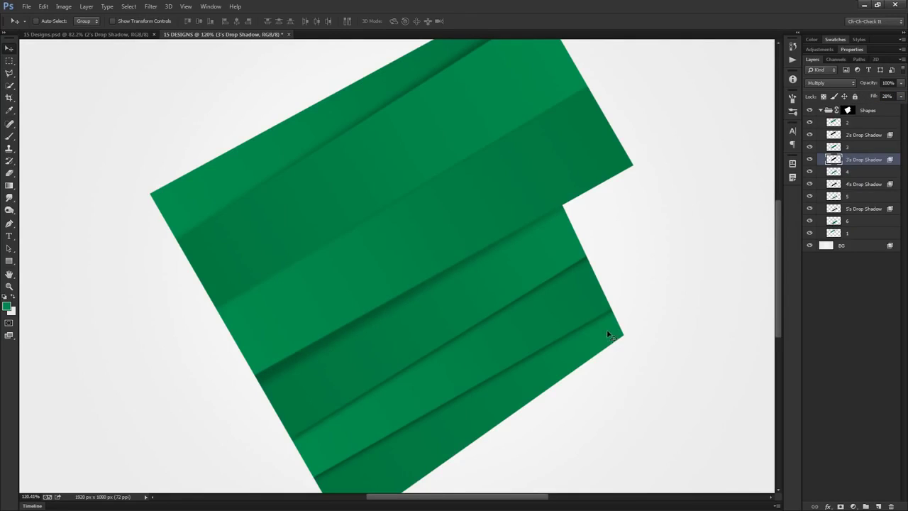
Step: Rotate the 4's Drop Shadow about 1.76°, move it left and down, and fade its fill to 44%
{"action": "left_click", "coordinate": [864, 186]}
{"action": "key", "text": "ctrl+t"}
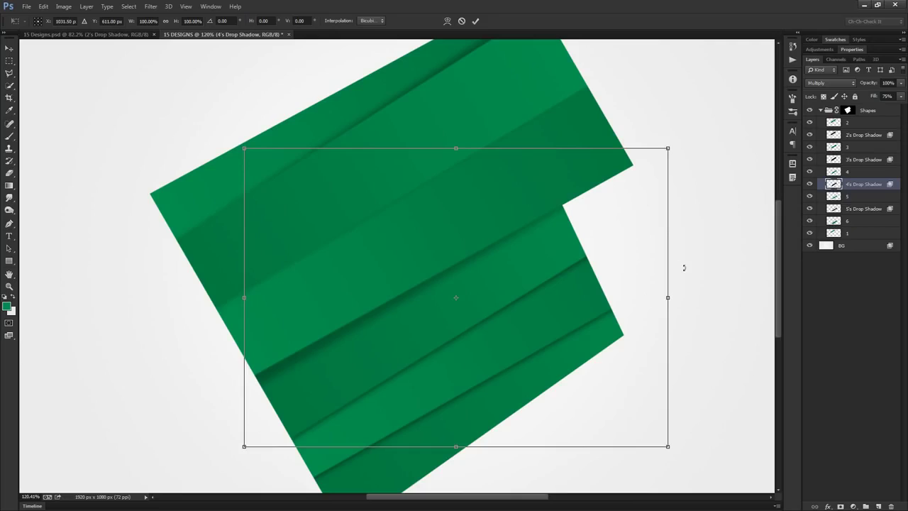
{"action": "left_click_drag", "start_coordinate": [713, 268], "coordinate": [719, 273]}
{"action": "left_click_drag", "start_coordinate": [604, 346], "coordinate": [625, 352]}
{"action": "left_click_drag", "start_coordinate": [662, 377], "coordinate": [649, 376]}
{"action": "key", "text": "Return"}
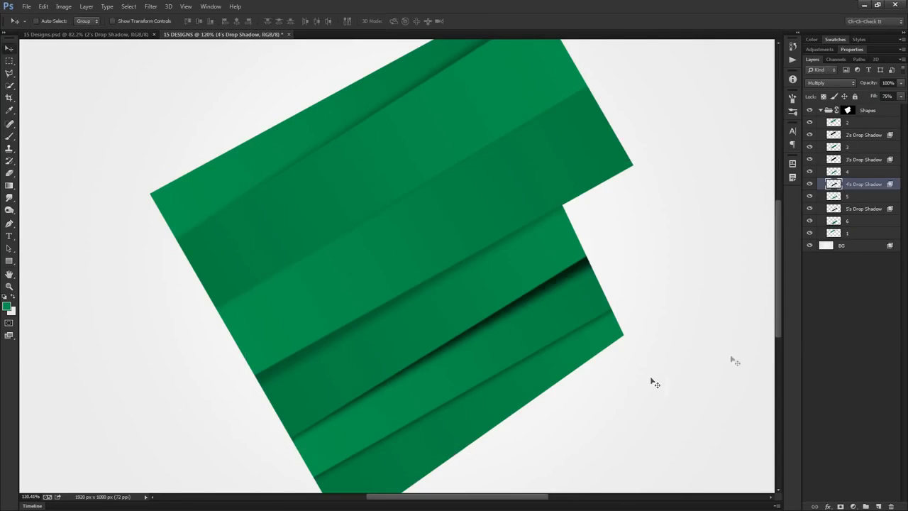
{"action": "left_click_drag", "start_coordinate": [874, 97], "coordinate": [859, 103]}
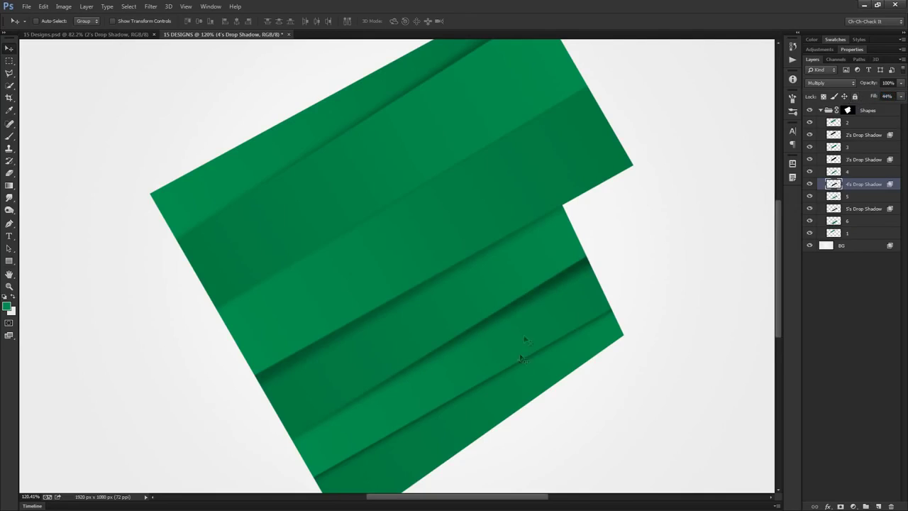
{"action": "scroll", "coordinate": [543, 386], "scroll_direction": "down", "scroll_amount": 3}
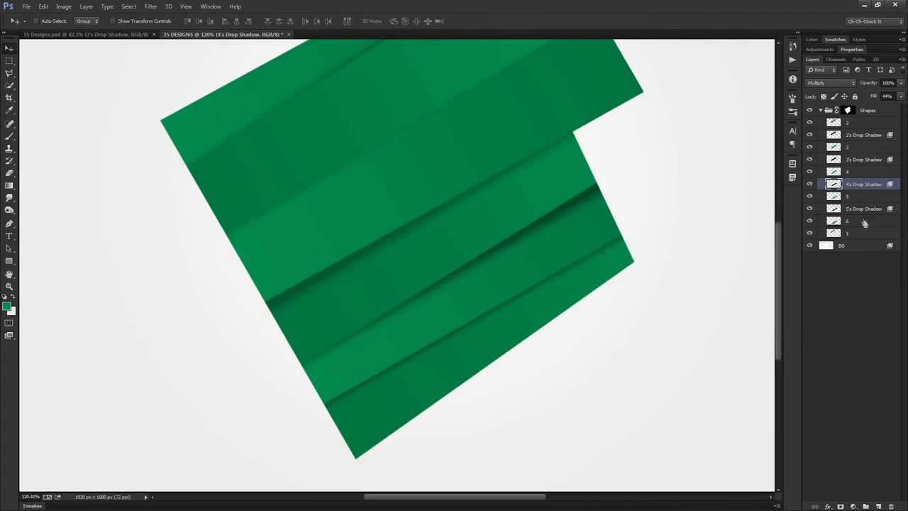
Step: Tilt the 5's Drop Shadow about −3.5°, shift it down, fade its fill to 46%, and fit the canvas
{"action": "left_click", "coordinate": [867, 210]}
{"action": "key", "text": "ctrl+t"}
{"action": "left_click_drag", "start_coordinate": [558, 473], "coordinate": [571, 476]}
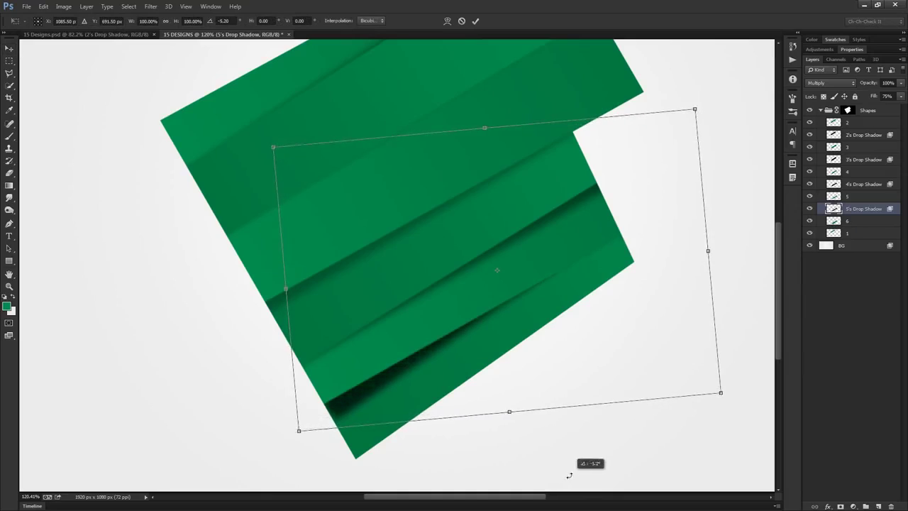
{"action": "left_click_drag", "start_coordinate": [594, 380], "coordinate": [588, 389]}
{"action": "left_click_drag", "start_coordinate": [698, 468], "coordinate": [679, 465]}
{"action": "mouse_move", "coordinate": [649, 409]}
{"action": "left_mouse_down"}
{"action": "mouse_move", "coordinate": [658, 395]}
{"action": "mouse_move", "coordinate": [646, 392]}
{"action": "left_mouse_up"}
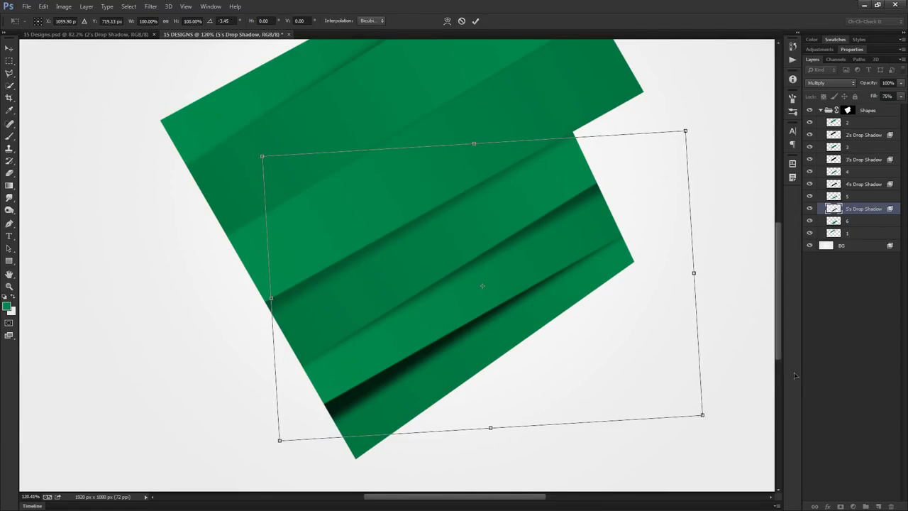
{"action": "left_click", "coordinate": [476, 21]}
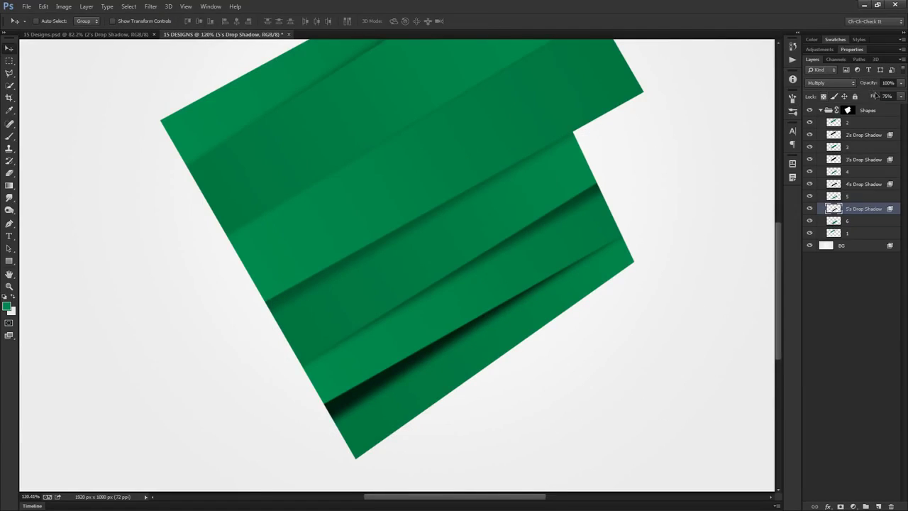
{"action": "left_click_drag", "start_coordinate": [873, 96], "coordinate": [858, 100]}
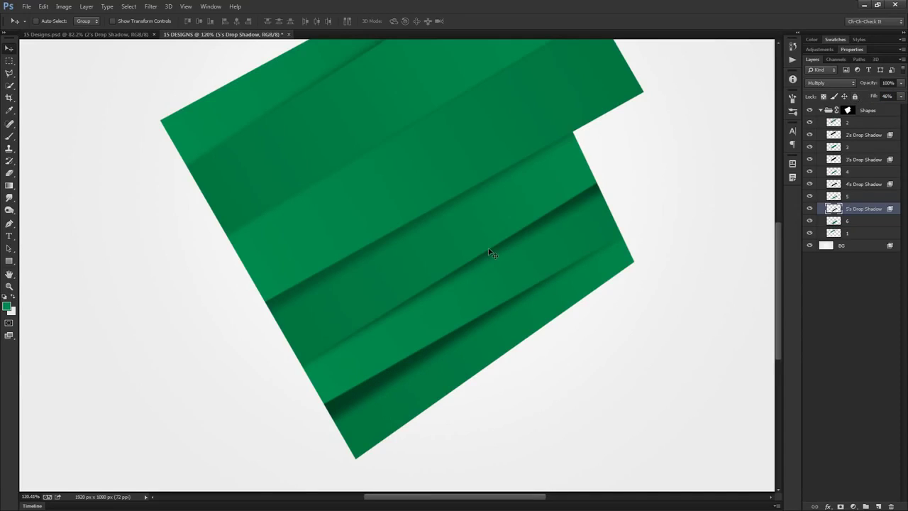
{"action": "key", "text": "ctrl+0"}
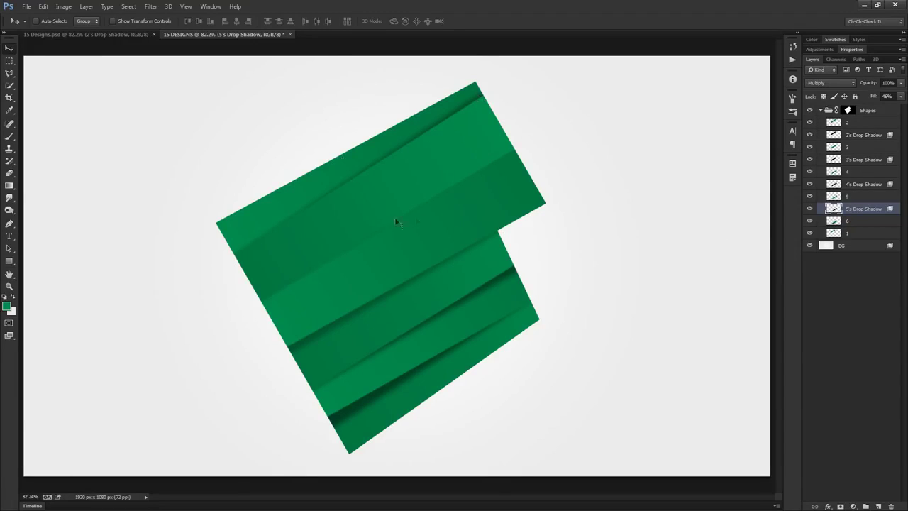
Step: Scale the 2's Drop Shadow up to about 111% from its centre, checking it at 100% view
{"action": "left_click", "coordinate": [855, 137]}
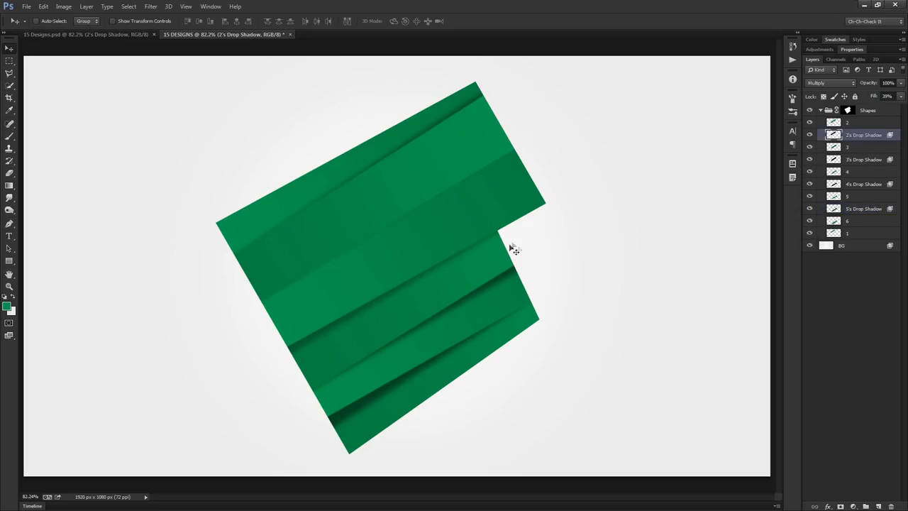
{"action": "key", "text": "ctrl+t"}
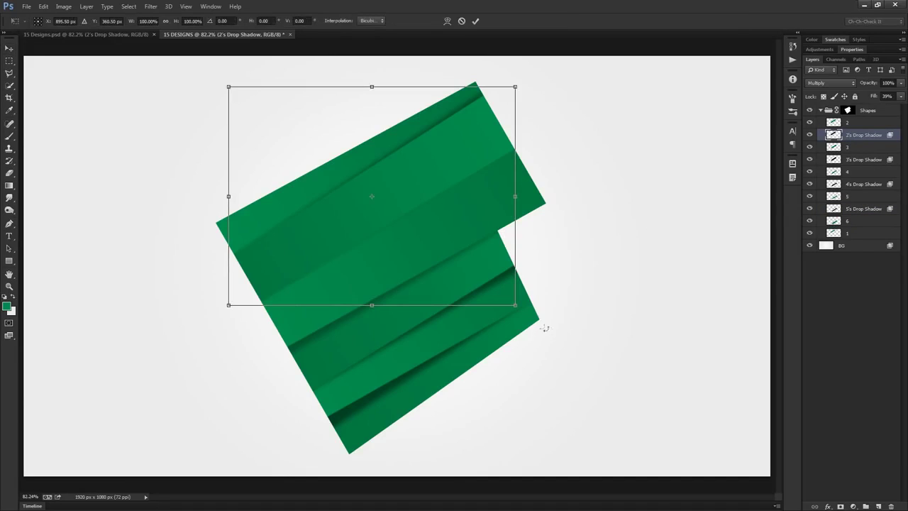
{"action": "left_click_drag", "start_coordinate": [516, 306], "coordinate": [529, 319]}
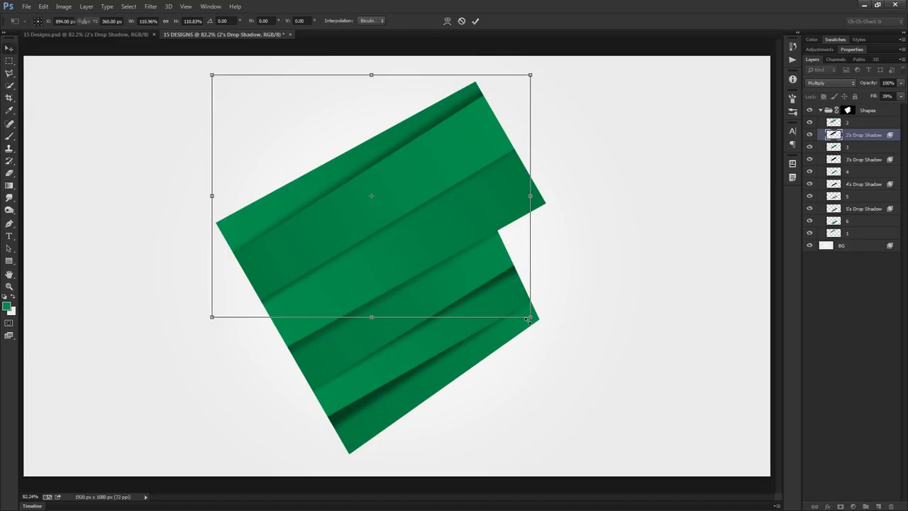
{"action": "key", "text": "Return"}
{"action": "key", "text": "ctrl+1"}
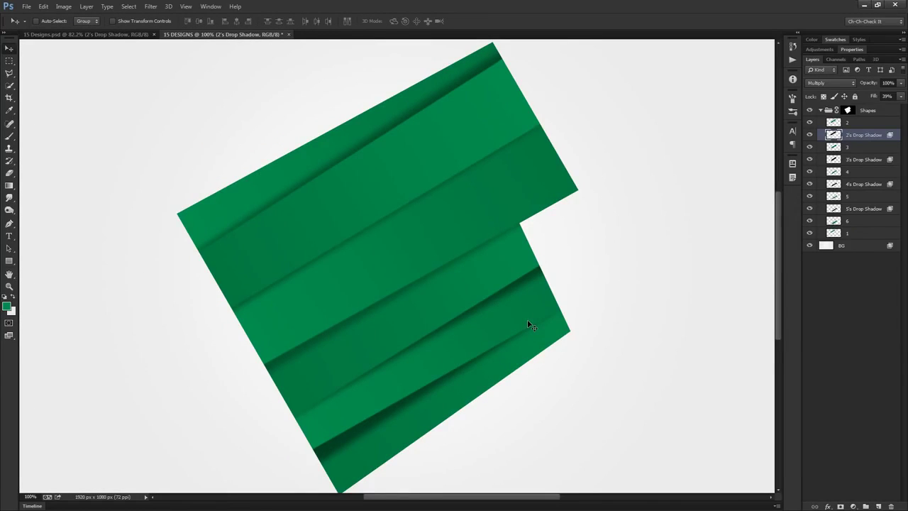
{"action": "key", "text": "ctrl+0"}
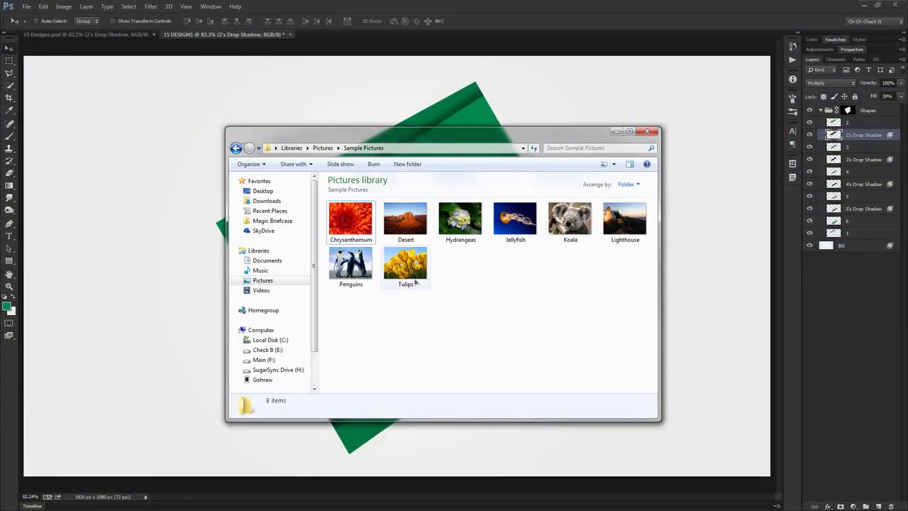
Step: Drag the Chrysanthemum sample picture from Explorer onto the Photoshop canvas
{"action": "left_click", "coordinate": [352, 226]}
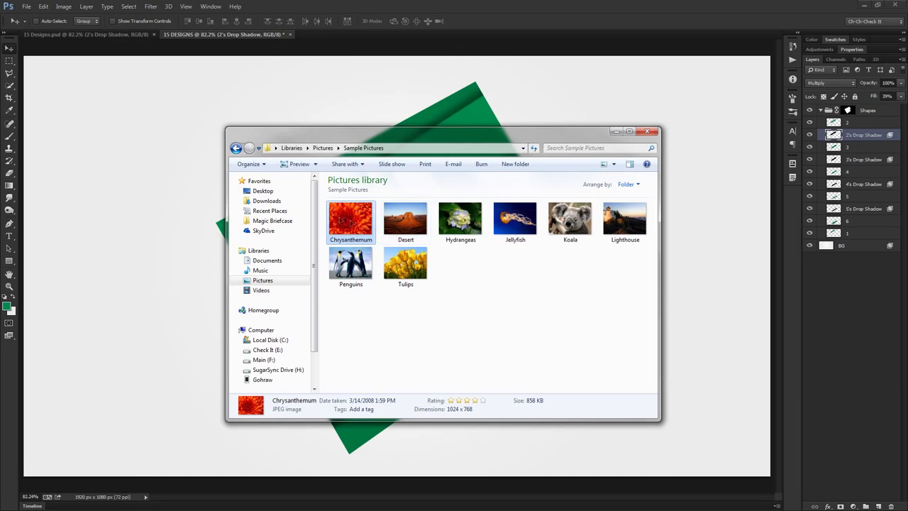
{"action": "left_click_drag", "start_coordinate": [354, 226], "coordinate": [187, 186]}
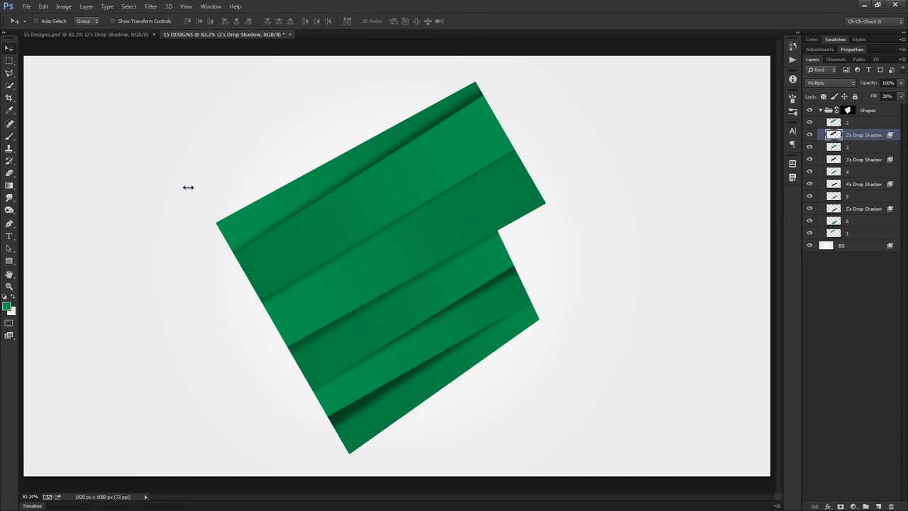
Step: Enlarge the Chrysanthemum photo to about 192%, shift it up-left, and move its layer below 2's Drop Shadow
{"action": "left_click_drag", "start_coordinate": [548, 381], "coordinate": [700, 457]}
{"action": "scroll", "coordinate": [633, 381], "scroll_direction": "down", "scroll_amount": 1}
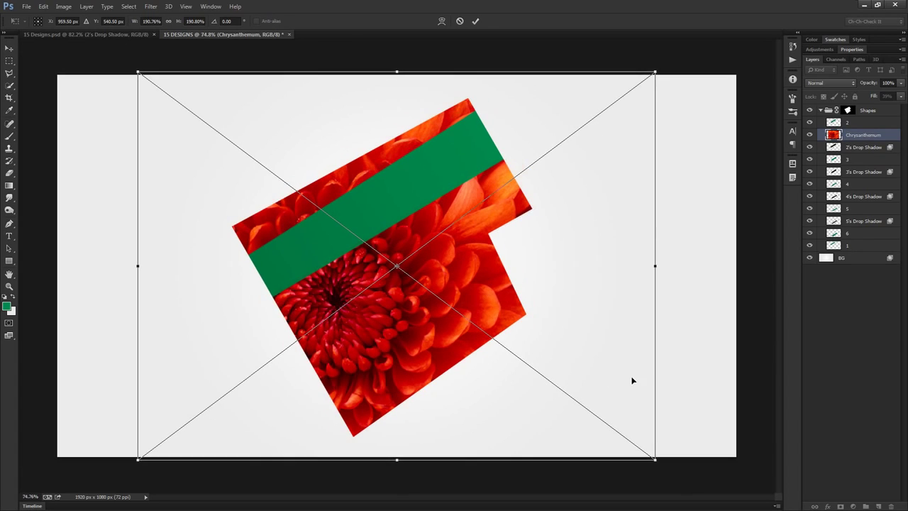
{"action": "left_click_drag", "start_coordinate": [647, 410], "coordinate": [516, 340]}
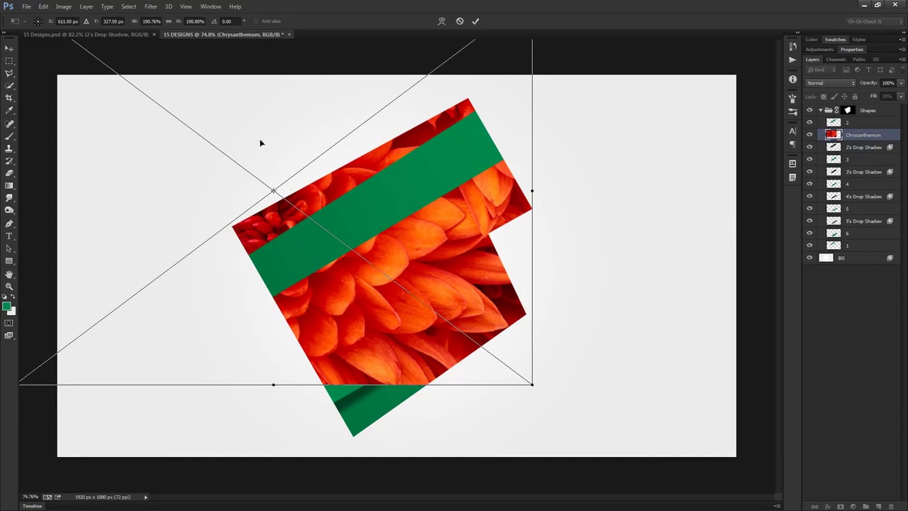
{"action": "left_click", "coordinate": [474, 22]}
{"action": "key", "text": "ctrl+0"}
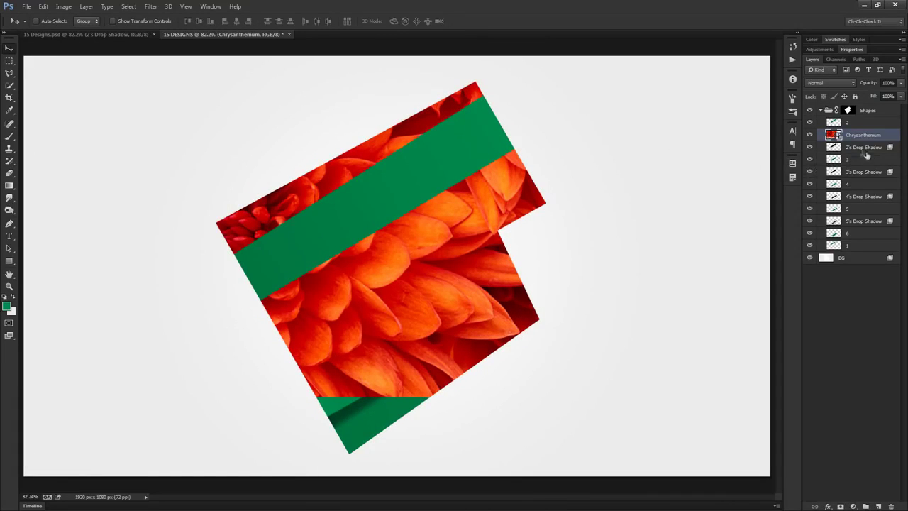
{"action": "left_click_drag", "start_coordinate": [866, 136], "coordinate": [841, 158]}
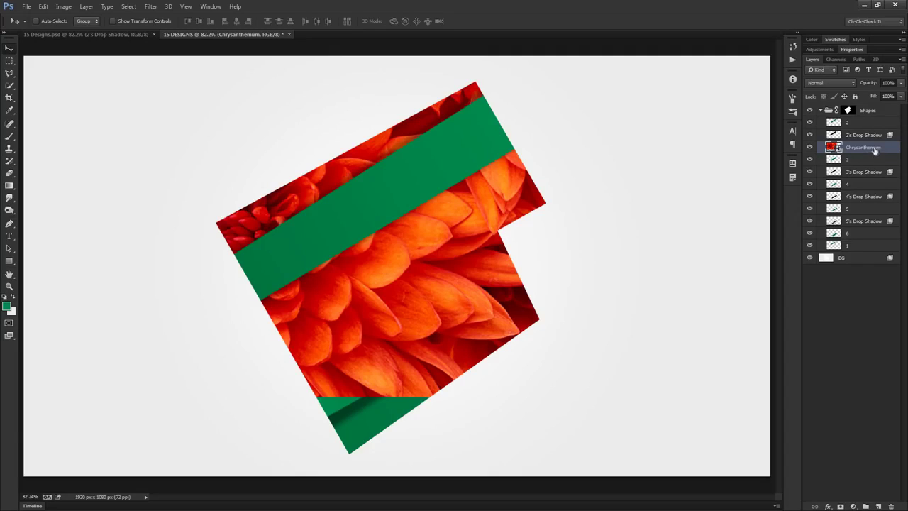
Step: Rename the Chrysanthemum layer to 'Flower'
{"action": "double_click", "coordinate": [873, 148]}
{"action": "type", "text": "Flower"}
{"action": "key", "text": "Return"}
Step: Clip the Flower layer to shape layer 3 so petals show only in that strip
{"action": "left_click", "coordinate": [856, 161]}
{"action": "left_click", "coordinate": [859, 148]}
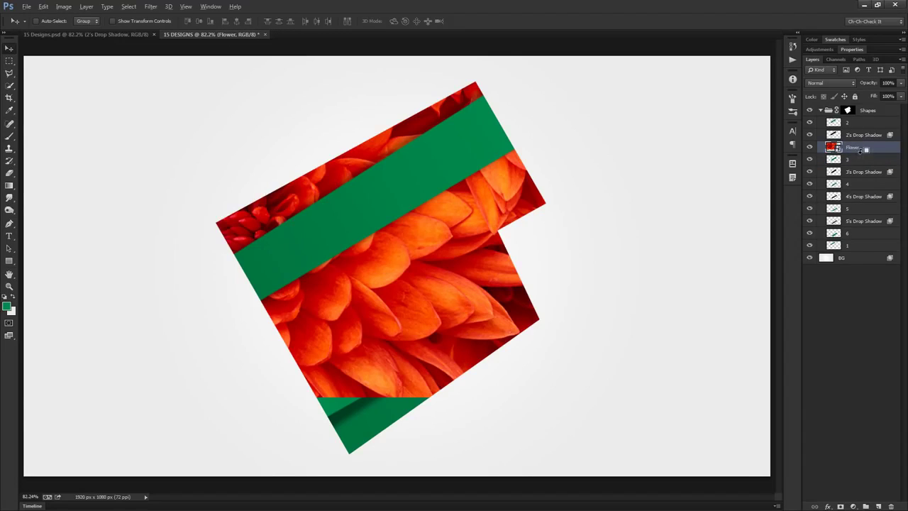
{"action": "left_click", "coordinate": [862, 153], "text": "alt"}
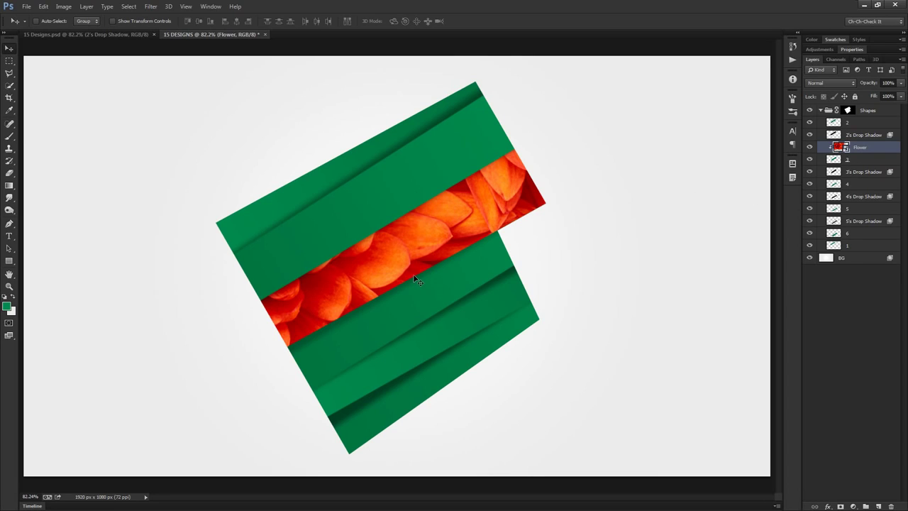
Step: Rasterize the Flower layer and shift its hue by +14, turning the petals orange
{"action": "right_click", "coordinate": [866, 149]}
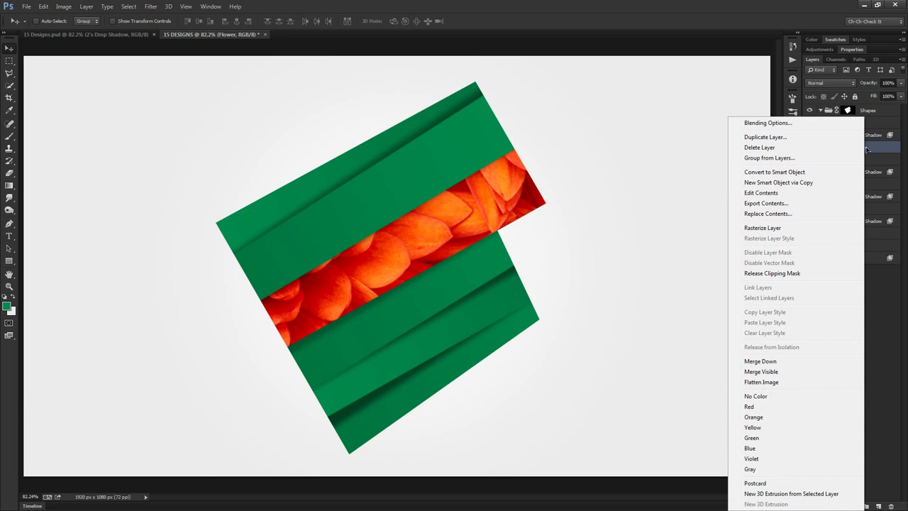
{"action": "left_click", "coordinate": [810, 230]}
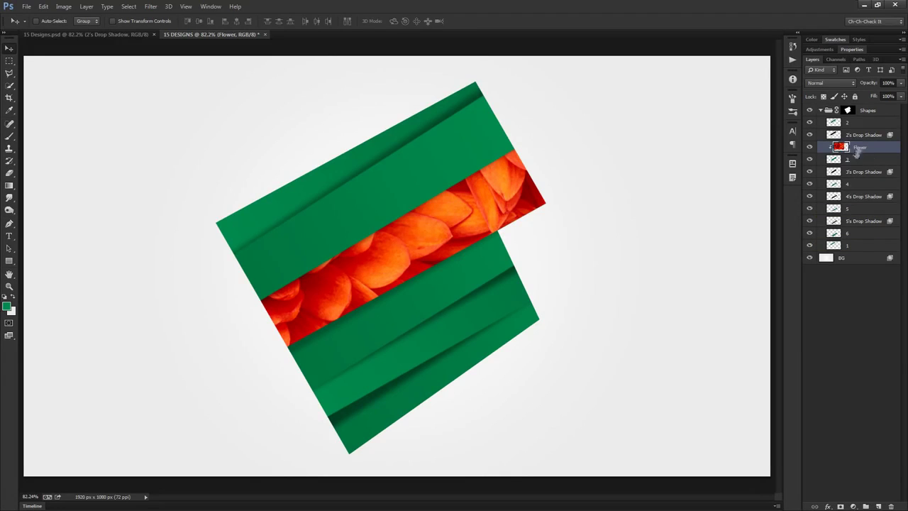
{"action": "left_click", "coordinate": [63, 6]}
{"action": "mouse_move", "coordinate": [83, 31]}
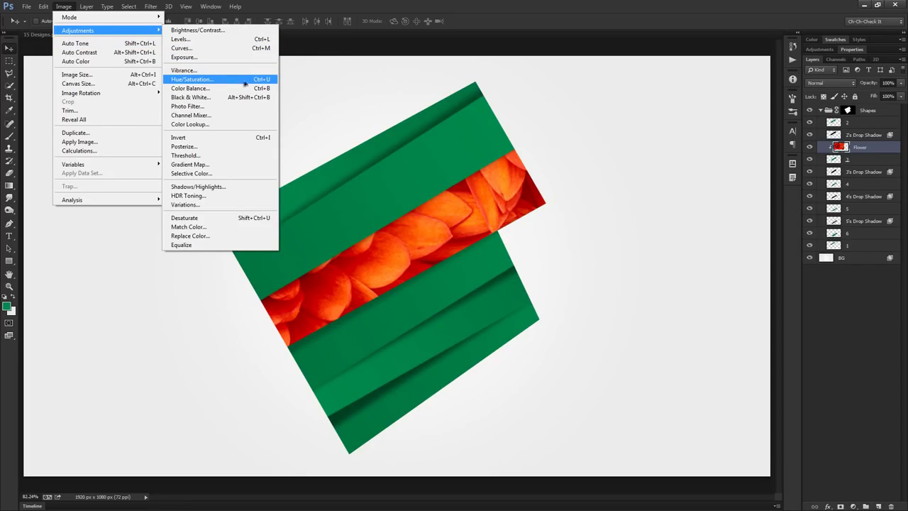
{"action": "left_click", "coordinate": [269, 83]}
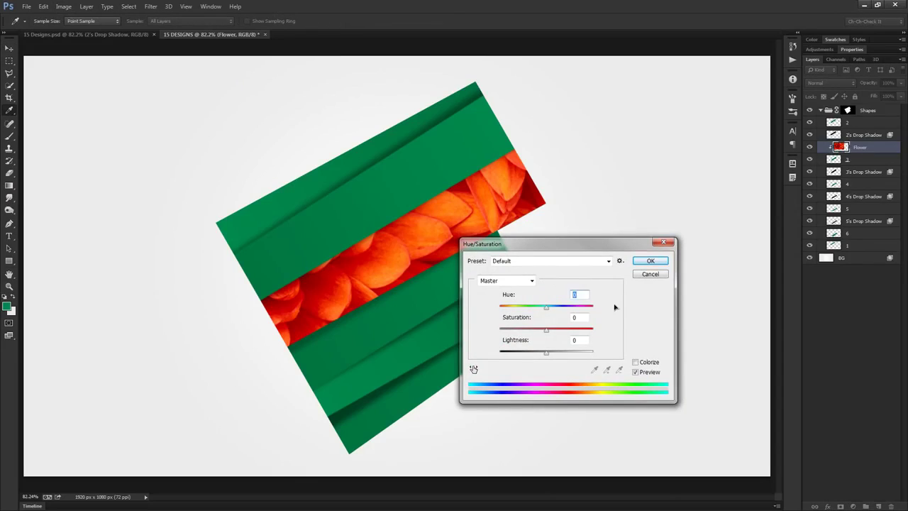
{"action": "type", "text": "14"}
{"action": "left_click", "coordinate": [636, 372]}
{"action": "left_click", "coordinate": [636, 372]}
{"action": "left_click", "coordinate": [636, 372]}
{"action": "left_click", "coordinate": [635, 372]}
{"action": "left_click_drag", "start_coordinate": [618, 252], "coordinate": [647, 199]}
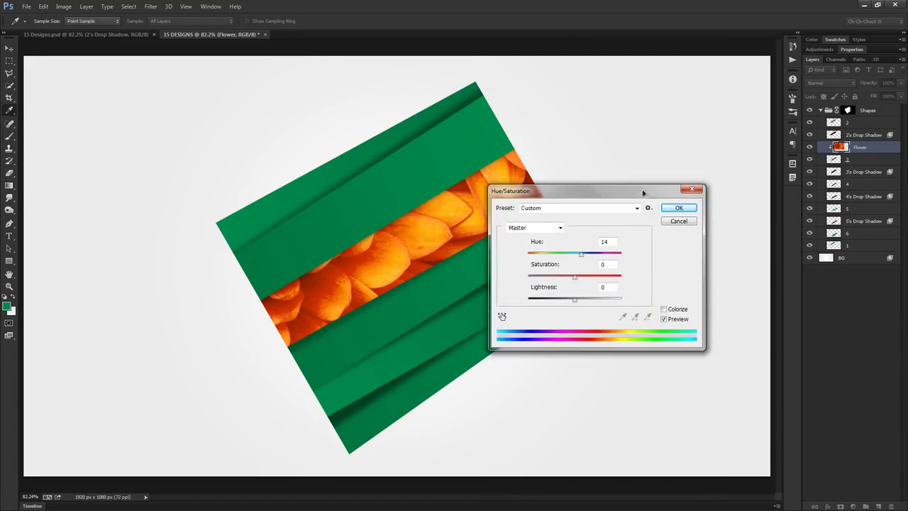
{"action": "left_click", "coordinate": [679, 209]}
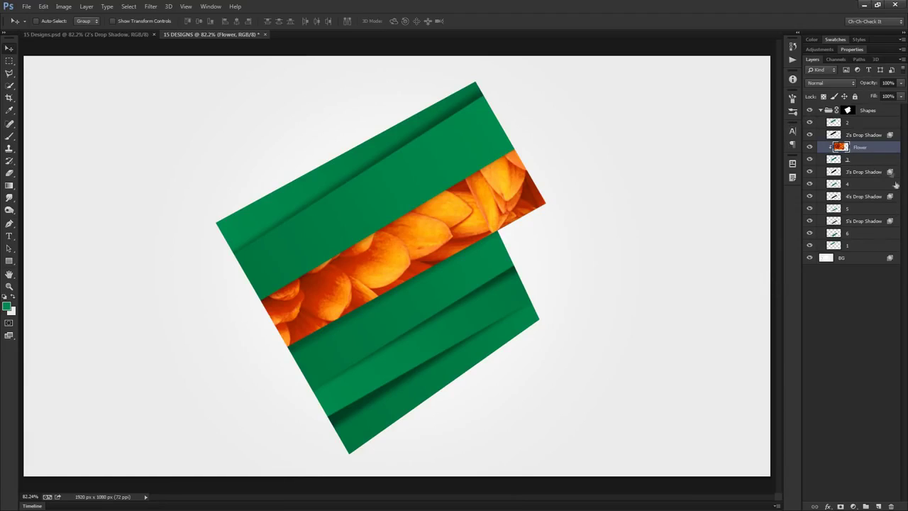
{"action": "left_click", "coordinate": [873, 125]}
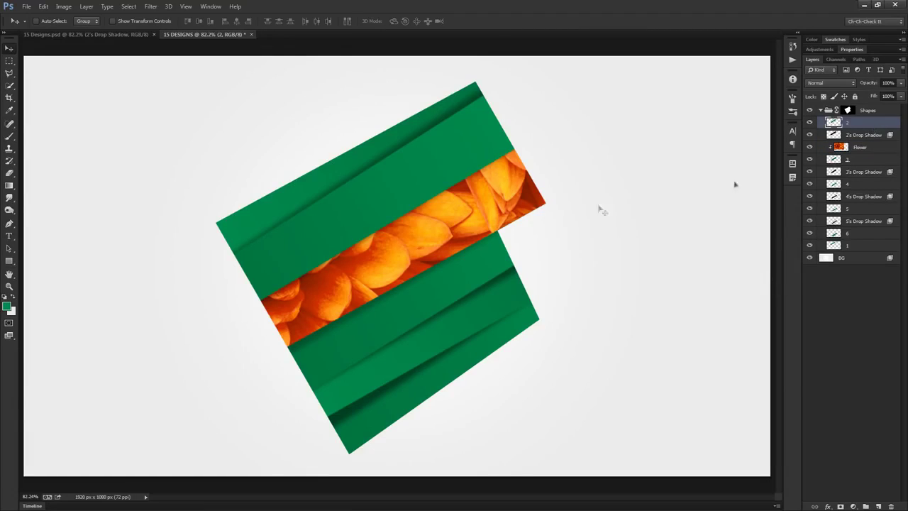
{"action": "key", "text": "t"}
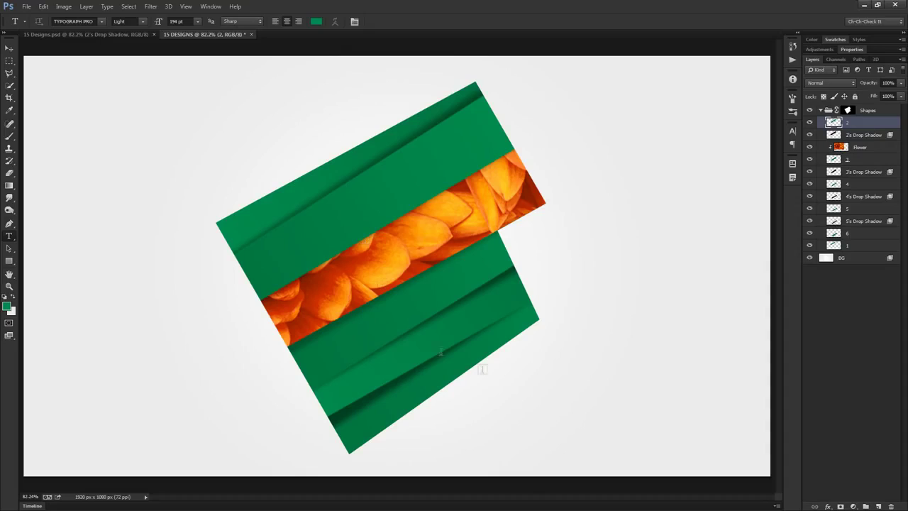
Step: Add white Typograph Pro SemiBold '15' text across the orange flower strip
{"action": "left_click", "coordinate": [403, 297]}
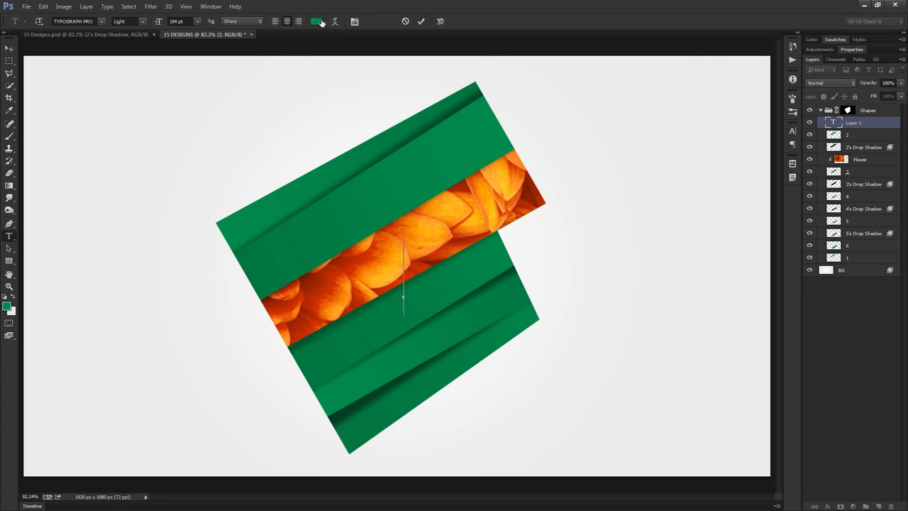
{"action": "left_click", "coordinate": [316, 21]}
{"action": "left_click_drag", "start_coordinate": [354, 187], "coordinate": [142, 106]}
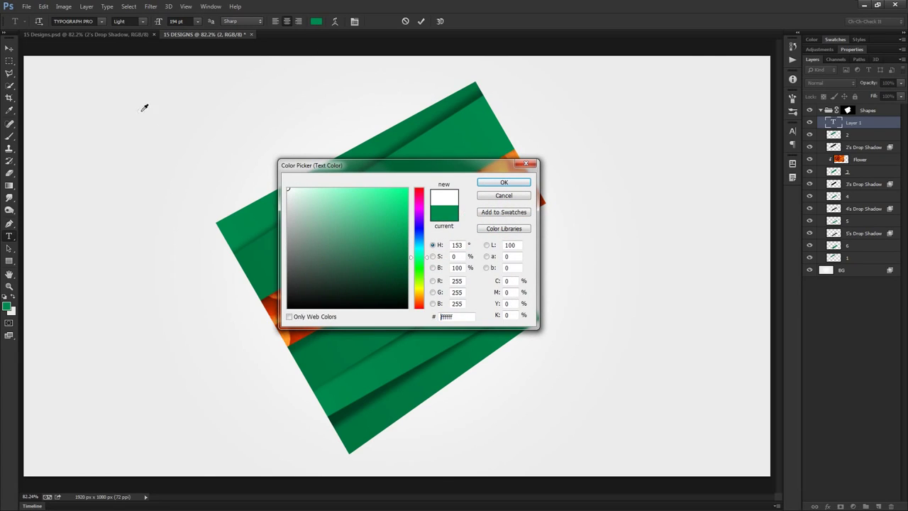
{"action": "left_click", "coordinate": [519, 185]}
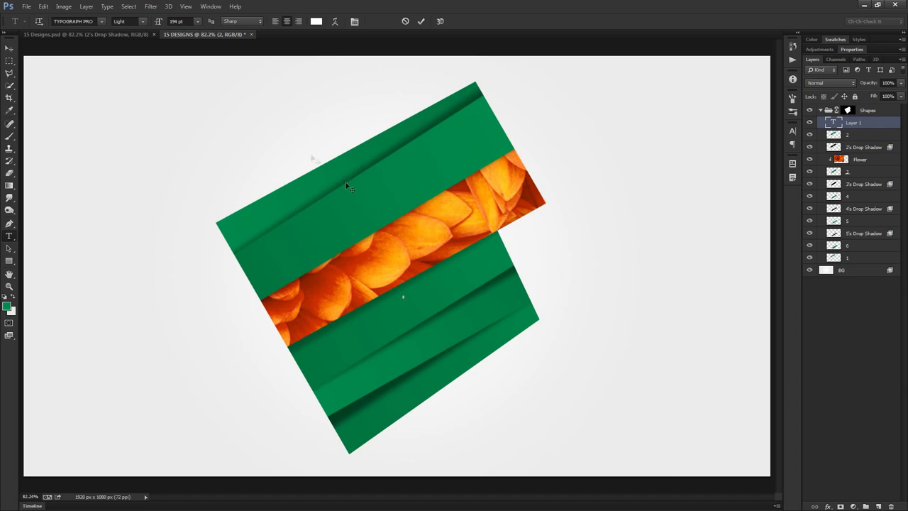
{"action": "left_click", "coordinate": [143, 21]}
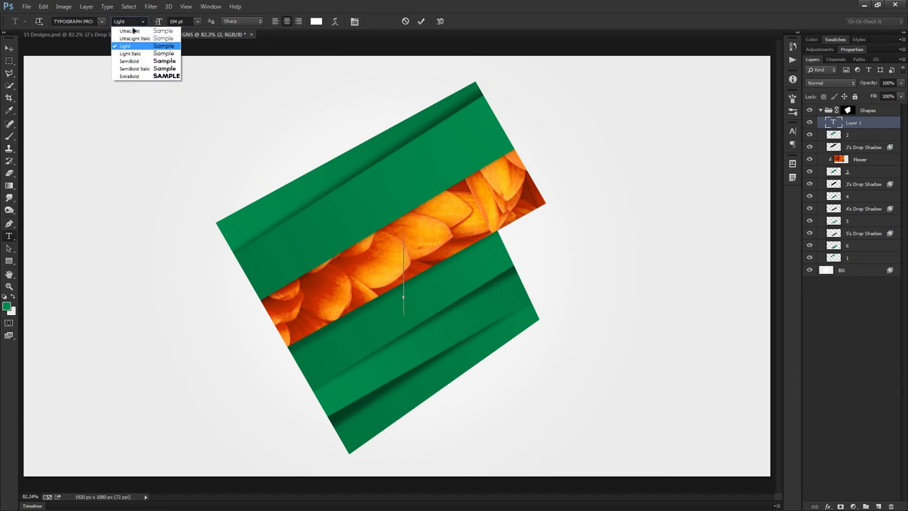
{"action": "left_click", "coordinate": [151, 62]}
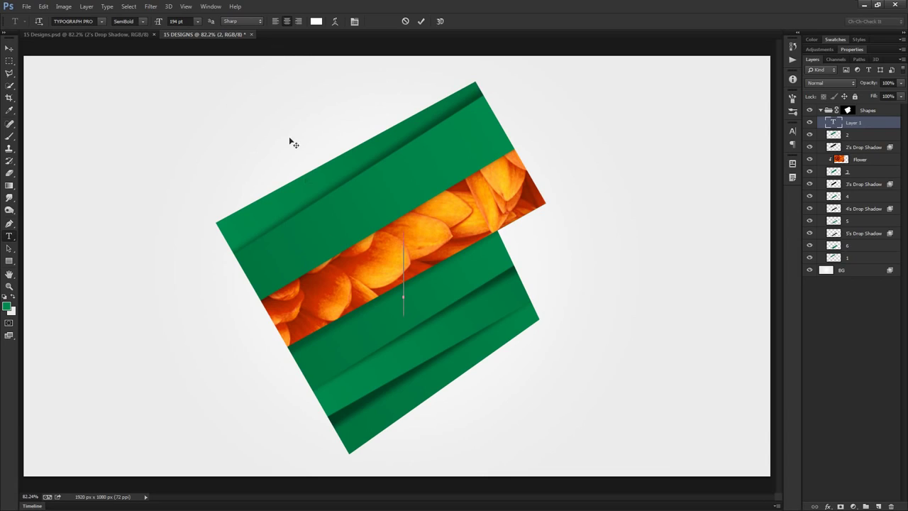
{"action": "type", "text": "15"}
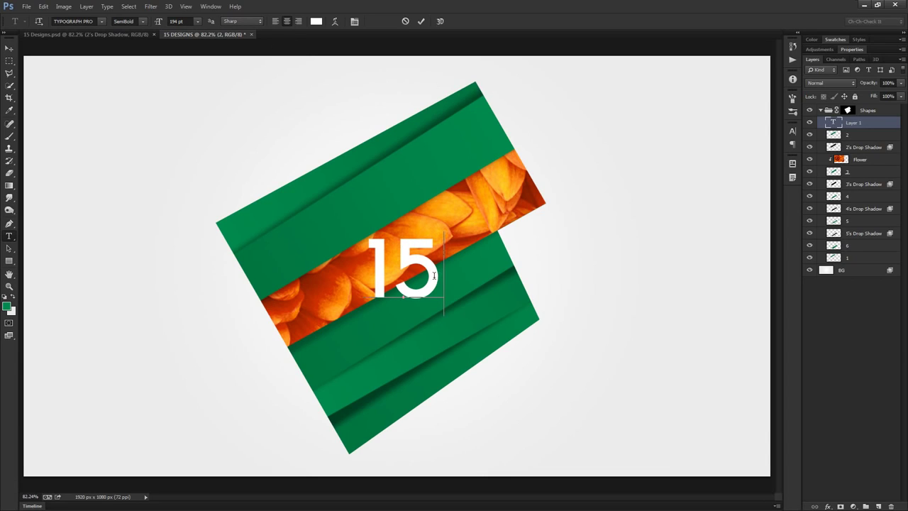
{"action": "key", "text": "Left"}
Step: Scale the 15 up to about 708 pt, centre it across the strips, and select its characters
{"action": "key", "text": "ctrl"}
{"action": "left_click_drag", "start_coordinate": [445, 313], "coordinate": [558, 434]}
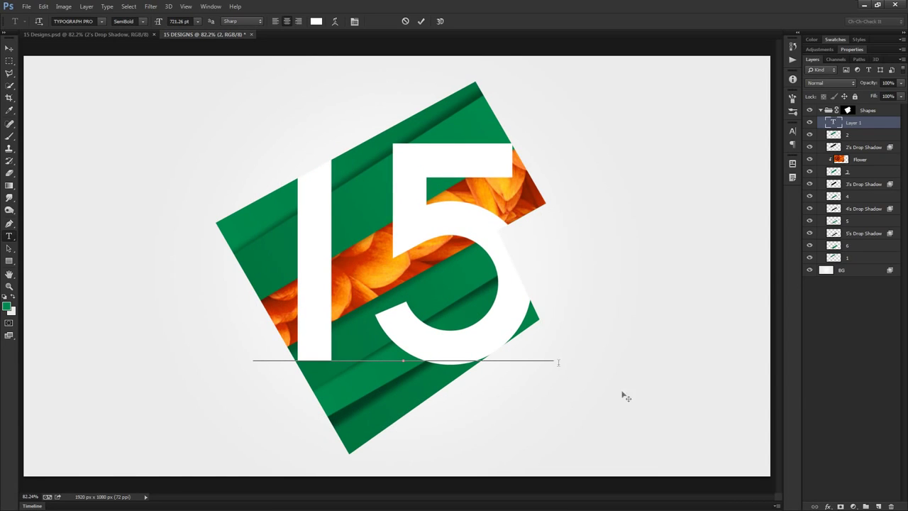
{"action": "key", "text": "ctrl"}
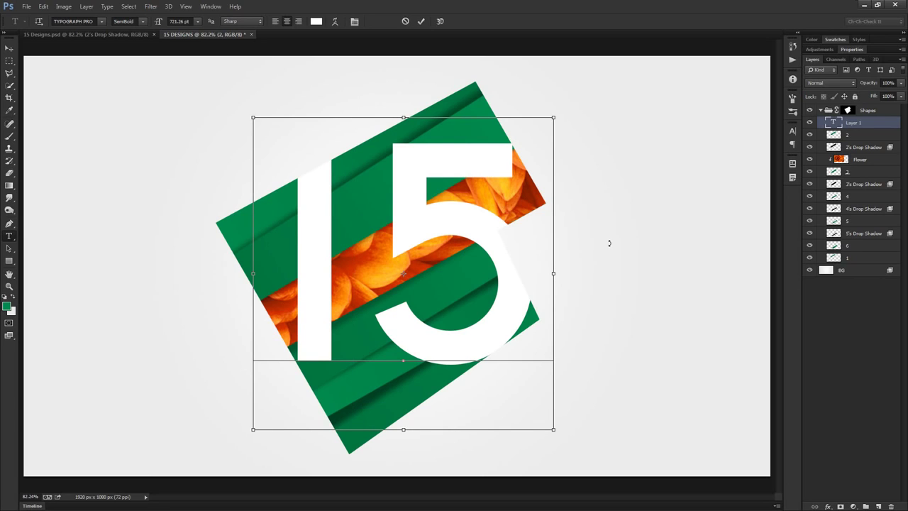
{"action": "left_click_drag", "start_coordinate": [554, 430], "coordinate": [584, 462]}
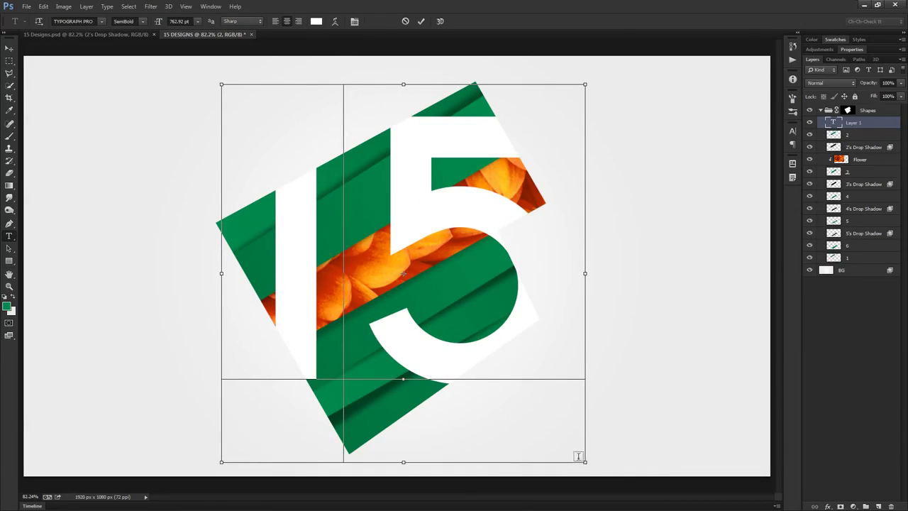
{"action": "left_click_drag", "start_coordinate": [585, 462], "coordinate": [555, 430]}
{"action": "left_click_drag", "start_coordinate": [663, 354], "coordinate": [653, 365]}
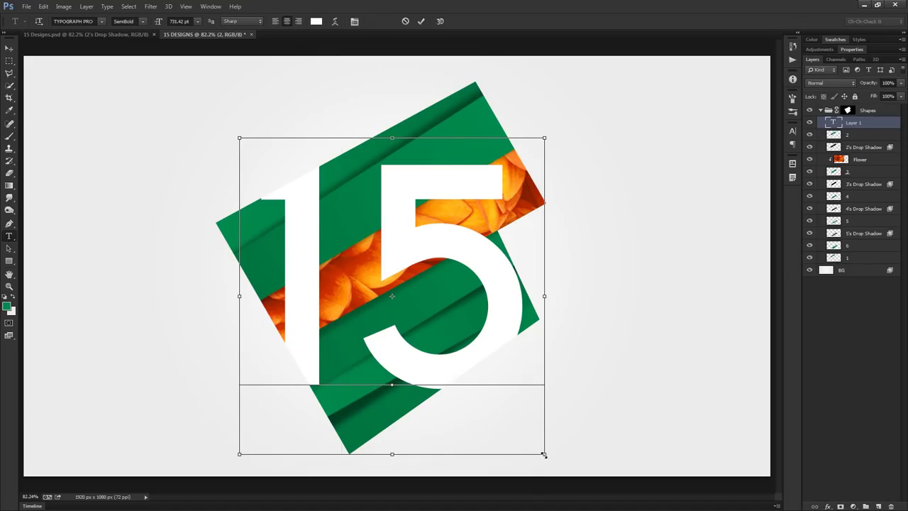
{"action": "left_click_drag", "start_coordinate": [544, 454], "coordinate": [538, 447]}
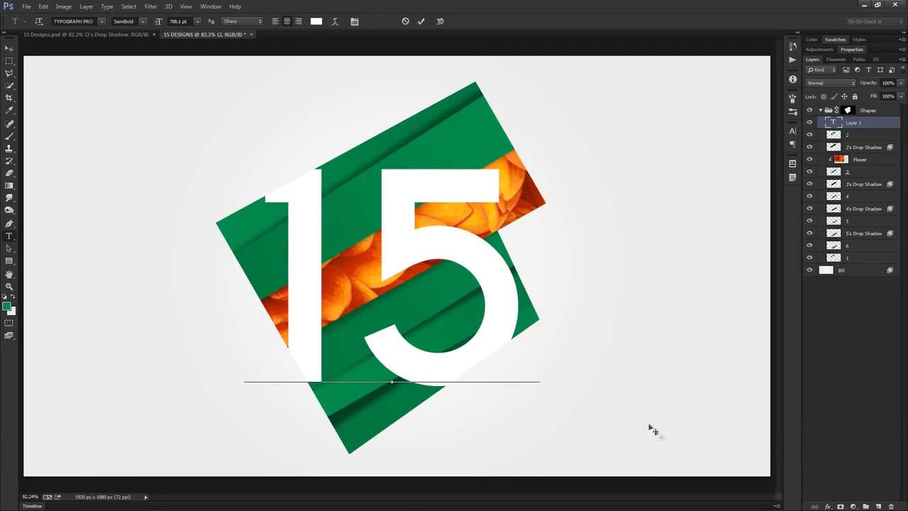
{"action": "left_click_drag", "start_coordinate": [657, 437], "coordinate": [653, 432]}
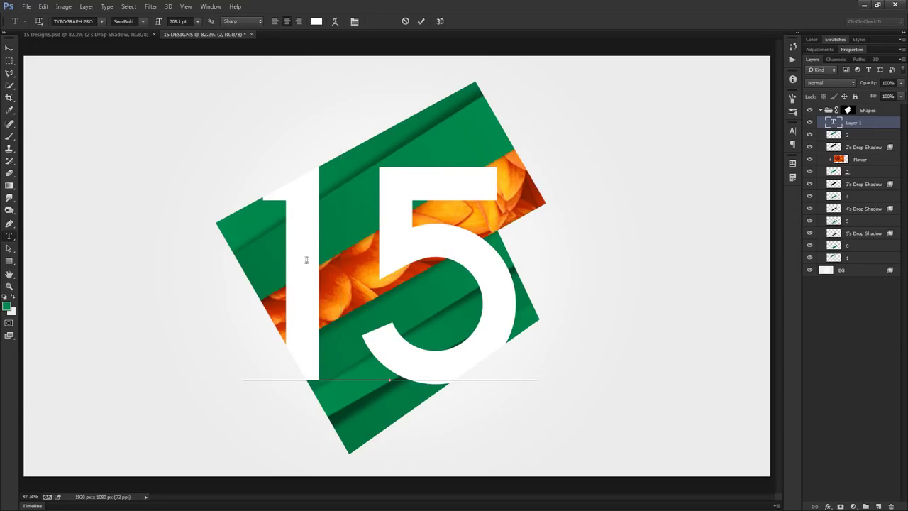
{"action": "left_click_drag", "start_coordinate": [288, 254], "coordinate": [504, 302]}
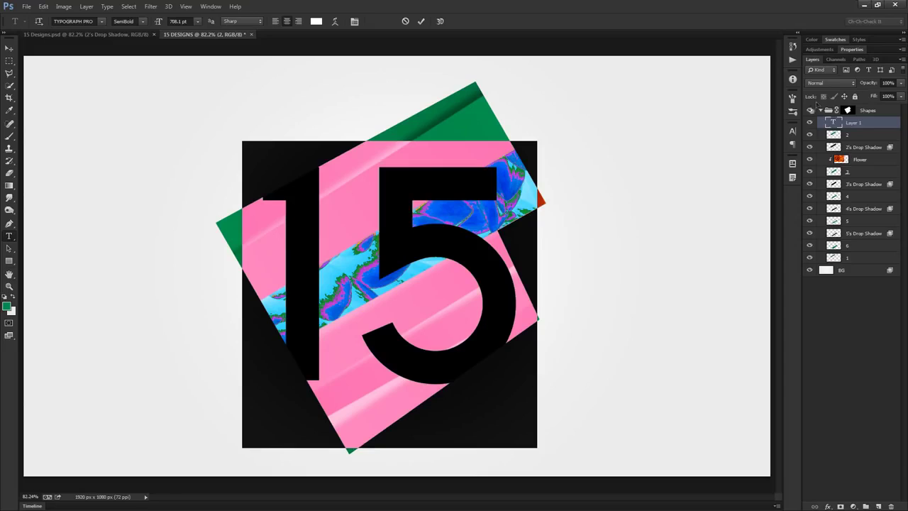
Step: Set the 15's tracking to -100 in the Character panel
{"action": "left_click", "coordinate": [793, 133]}
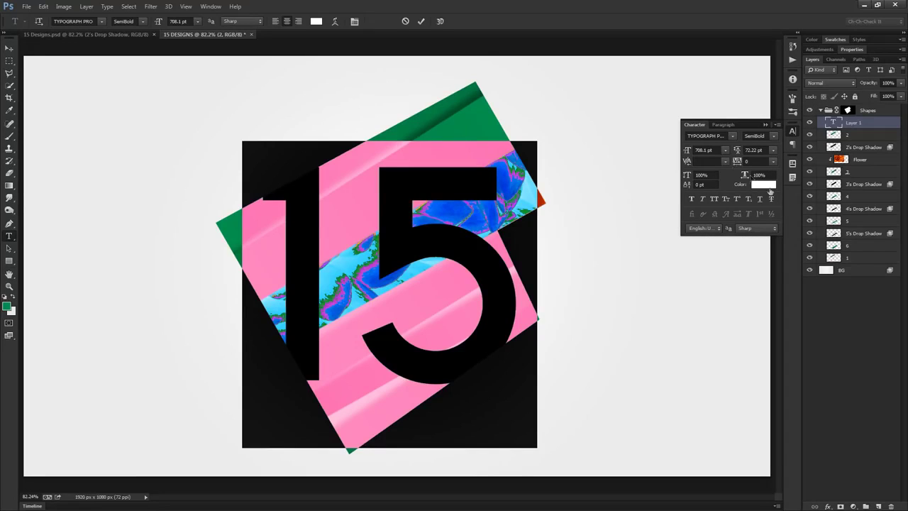
{"action": "left_click", "coordinate": [211, 6]}
{"action": "left_click", "coordinate": [215, 7]}
{"action": "left_click", "coordinate": [773, 162]}
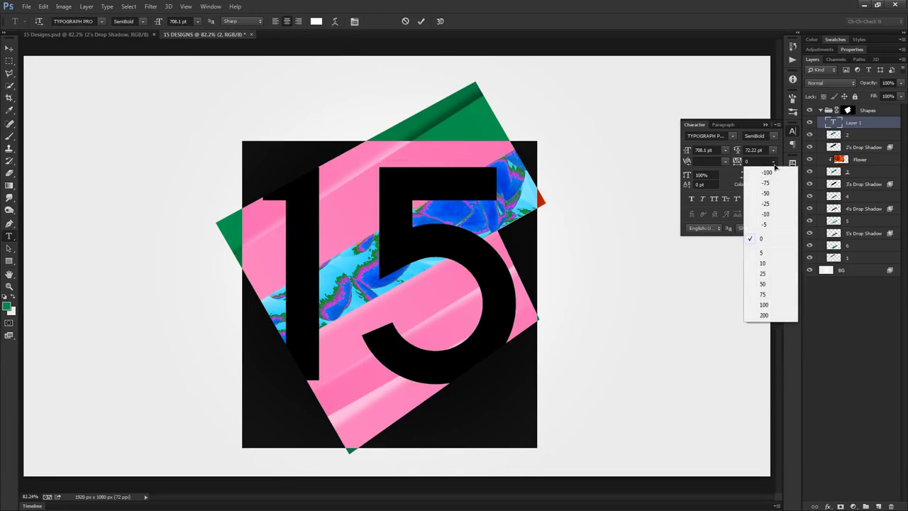
{"action": "left_click", "coordinate": [766, 172]}
{"action": "left_click", "coordinate": [394, 242]}
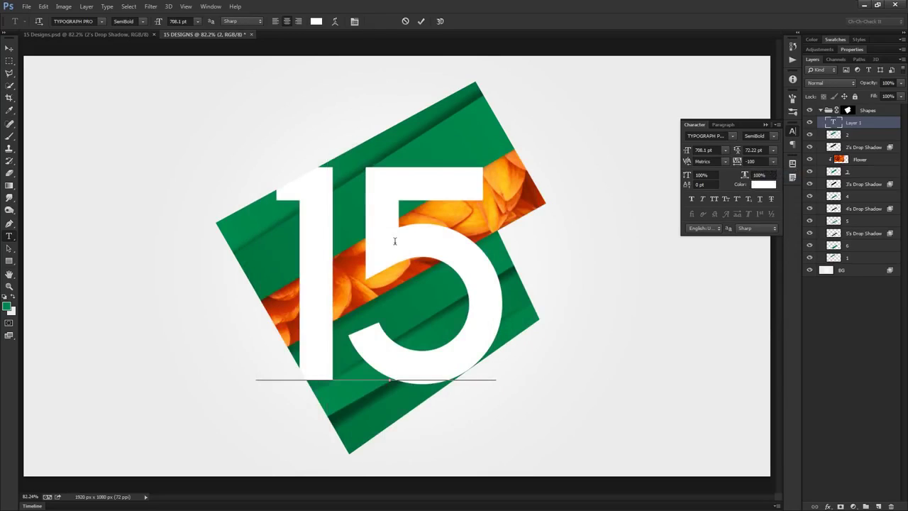
Step: Scale the 15 up to about 788 pt and nudge it right and down
{"action": "key", "text": "ctrl"}
{"action": "left_click_drag", "start_coordinate": [503, 447], "coordinate": [516, 464]}
{"action": "left_click_drag", "start_coordinate": [638, 335], "coordinate": [625, 323]}
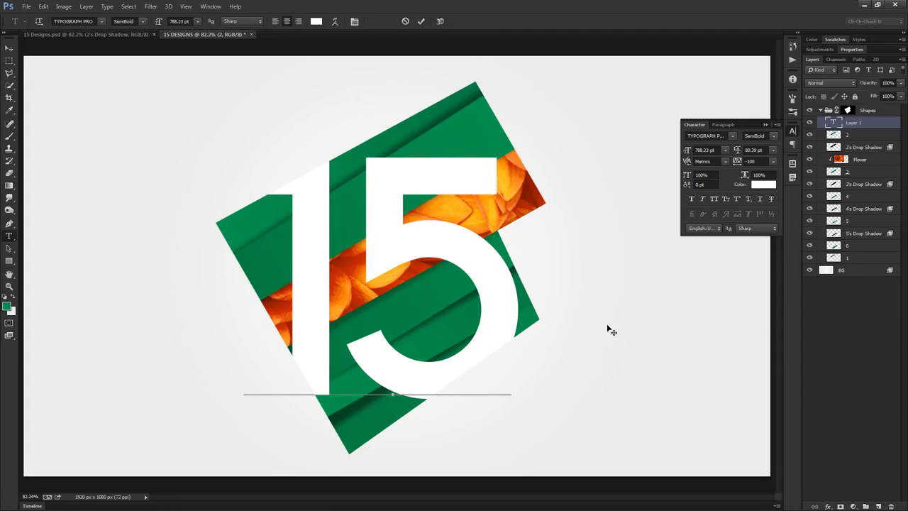
Step: Commit the 15 text, move its layer above strip 2, and clip it to that strip
{"action": "left_click", "coordinate": [421, 21]}
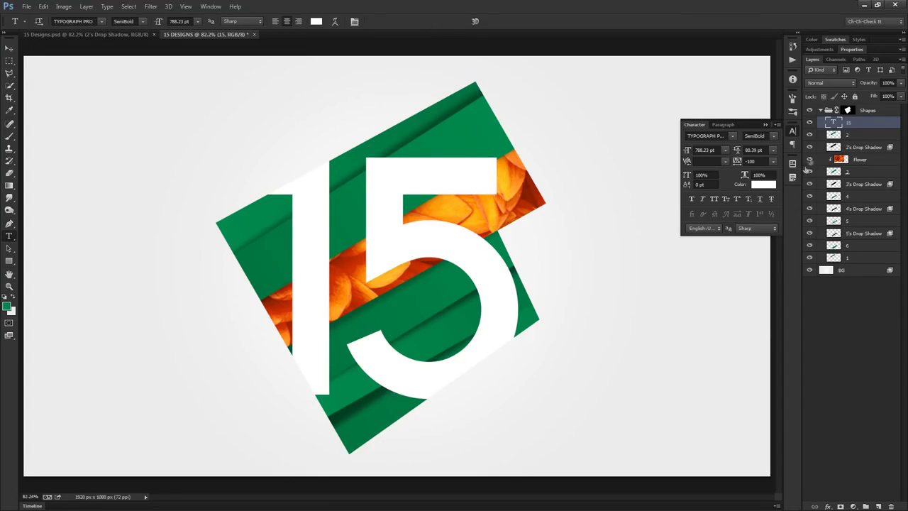
{"action": "left_click", "coordinate": [794, 132]}
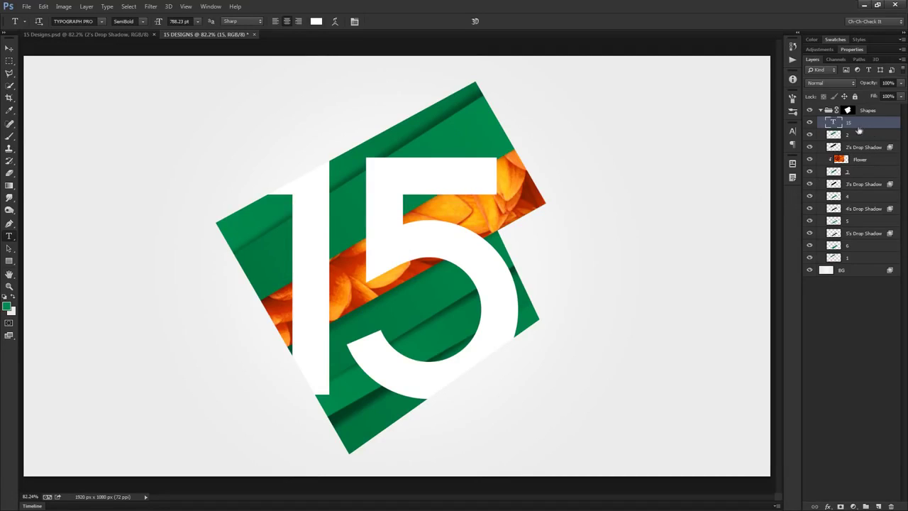
{"action": "left_click_drag", "start_coordinate": [848, 124], "coordinate": [872, 127]}
{"action": "left_click", "coordinate": [875, 126], "text": "alt"}
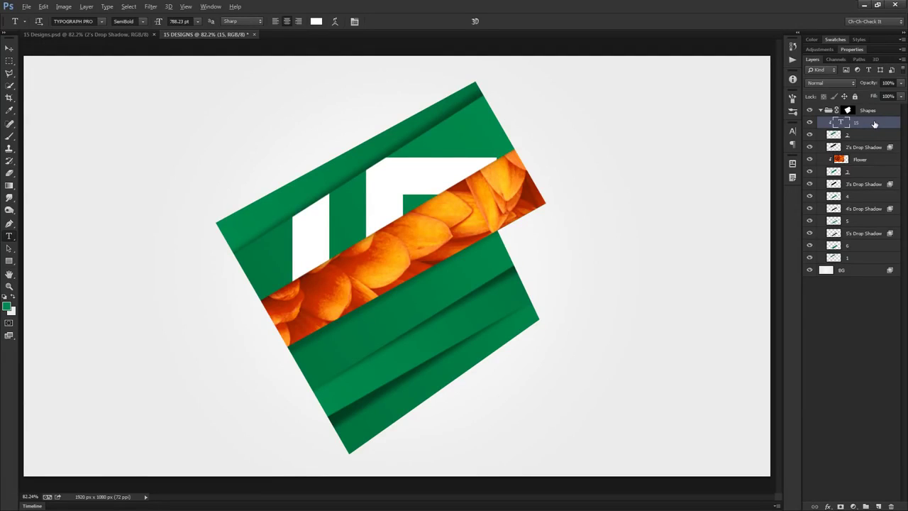
Step: Duplicate the 15 above the flower strip, strip 3 and strip 4, clipping each copy
{"action": "left_click_drag", "start_coordinate": [867, 125], "coordinate": [865, 156]}
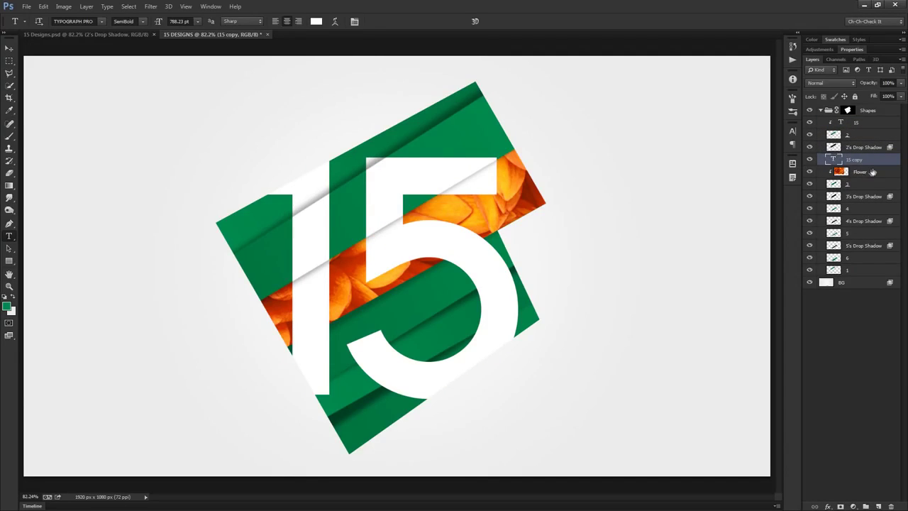
{"action": "left_click", "coordinate": [827, 169], "text": "alt"}
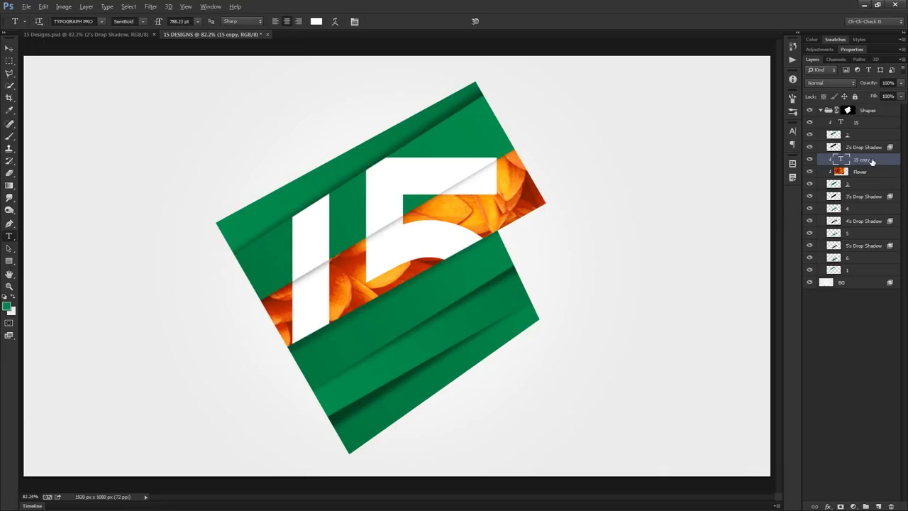
{"action": "left_click_drag", "start_coordinate": [870, 161], "coordinate": [871, 212]}
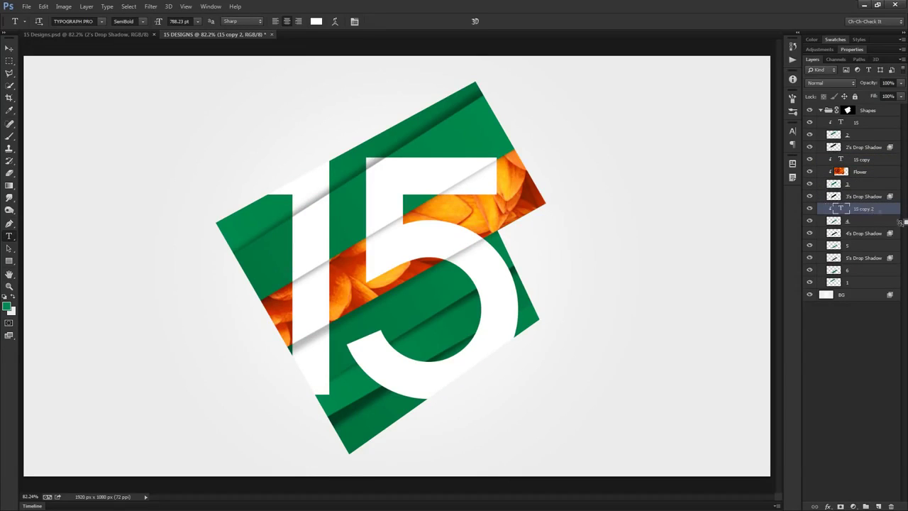
{"action": "left_click", "coordinate": [871, 214], "text": "alt"}
{"action": "left_click_drag", "start_coordinate": [871, 213], "coordinate": [872, 285]}
{"action": "left_click", "coordinate": [866, 247], "text": "alt"}
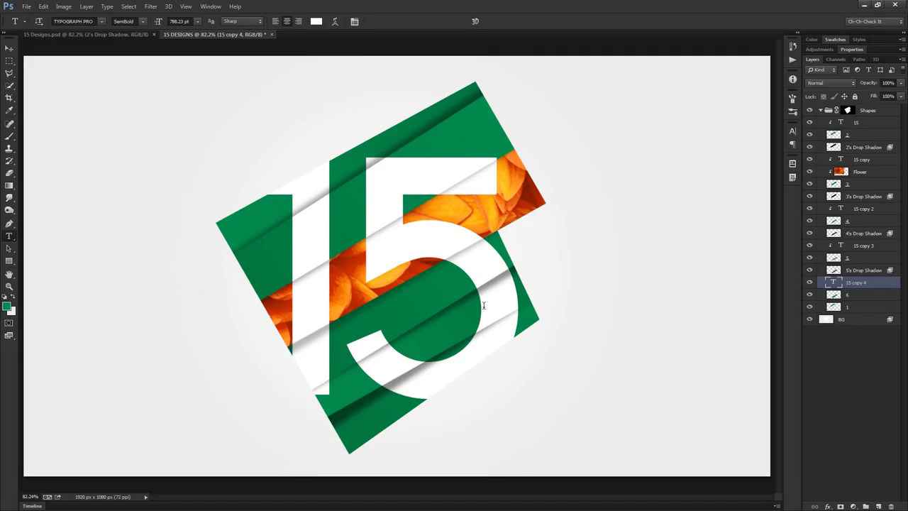
Step: Briefly edit the original 15 text, then start a new text layer over it
{"action": "left_click", "coordinate": [873, 125]}
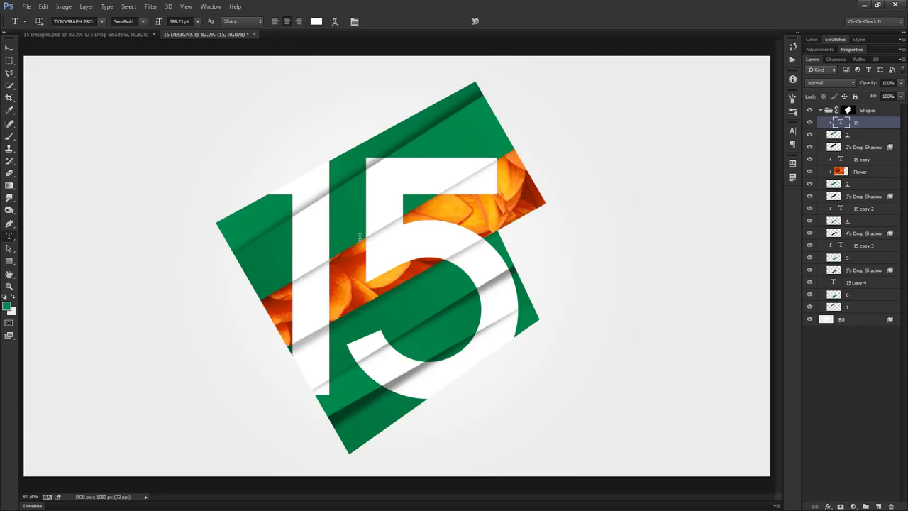
{"action": "left_click", "coordinate": [386, 297]}
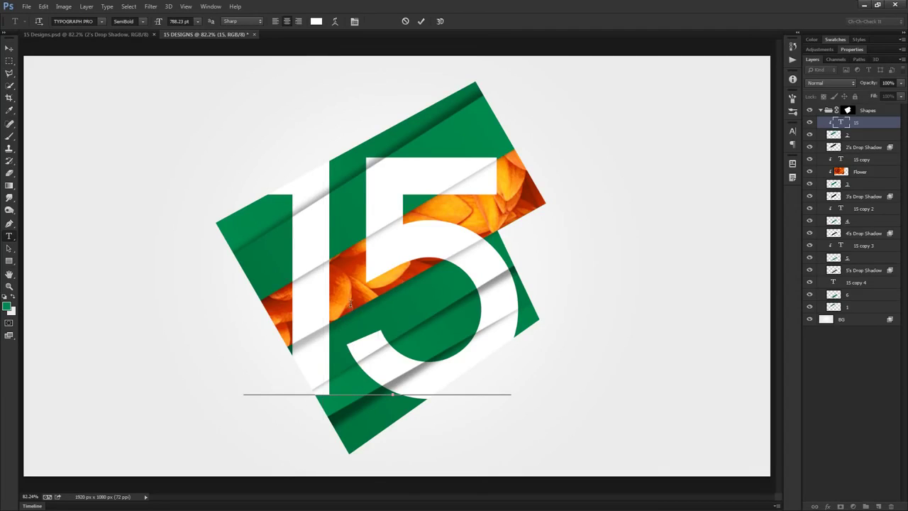
{"action": "left_click_drag", "start_coordinate": [457, 310], "coordinate": [277, 301]}
{"action": "left_click", "coordinate": [276, 301]}
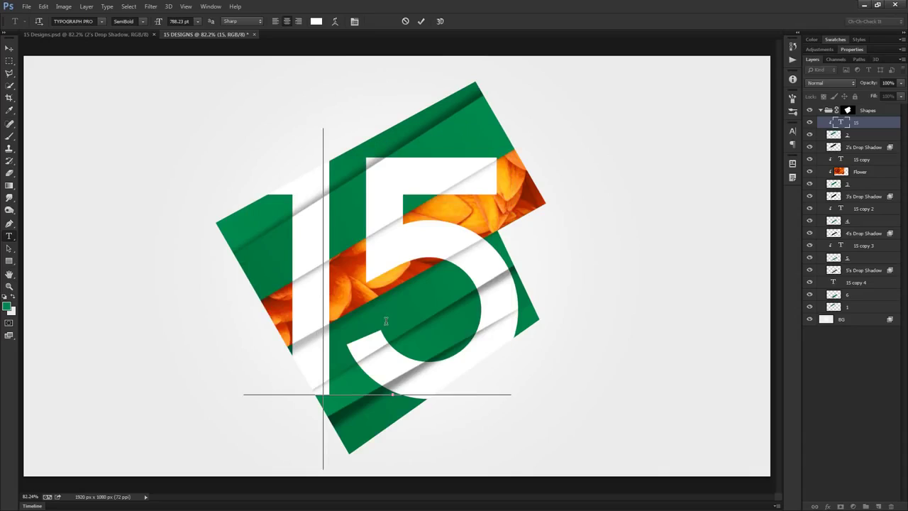
{"action": "left_click", "coordinate": [405, 21]}
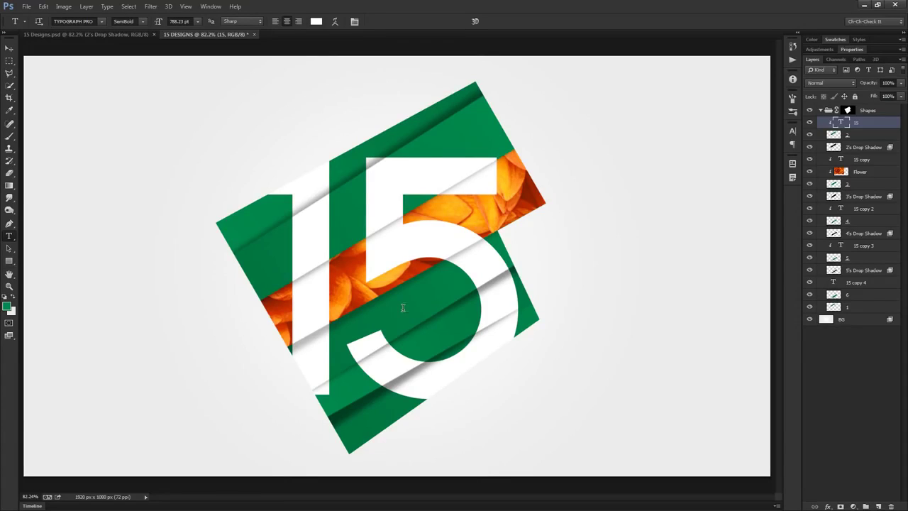
{"action": "left_click", "coordinate": [372, 309]}
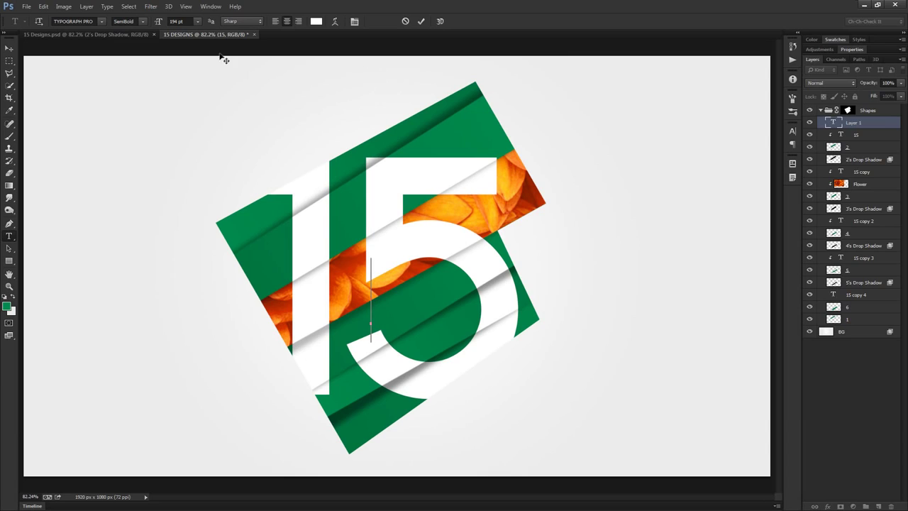
Step: Type 'DESIGNS' in the Light font weight
{"action": "left_click", "coordinate": [142, 21]}
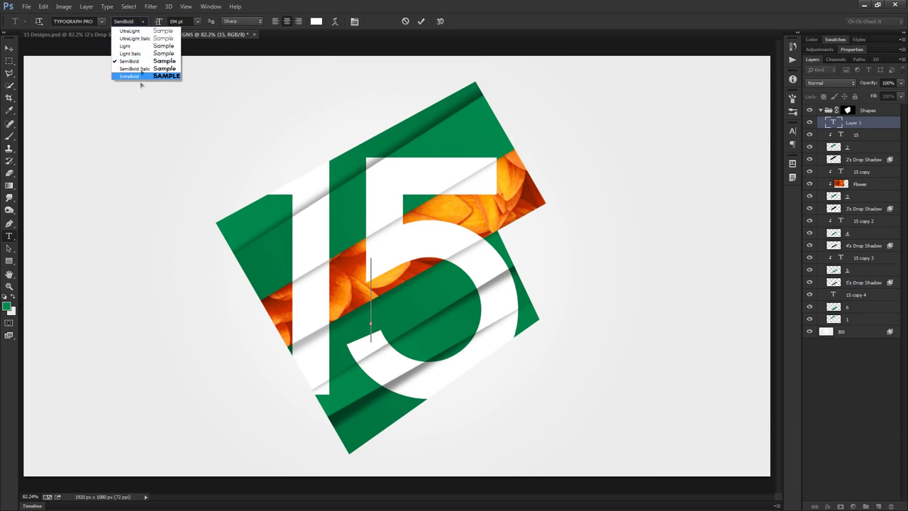
{"action": "left_click", "coordinate": [136, 41]}
{"action": "left_click", "coordinate": [146, 25]}
{"action": "left_click", "coordinate": [146, 25]}
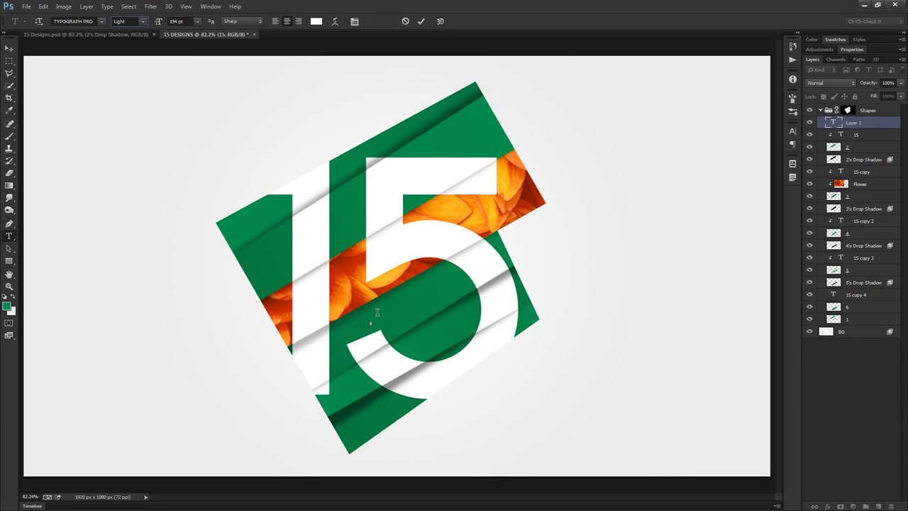
{"action": "type", "text": "DESIGNS"}
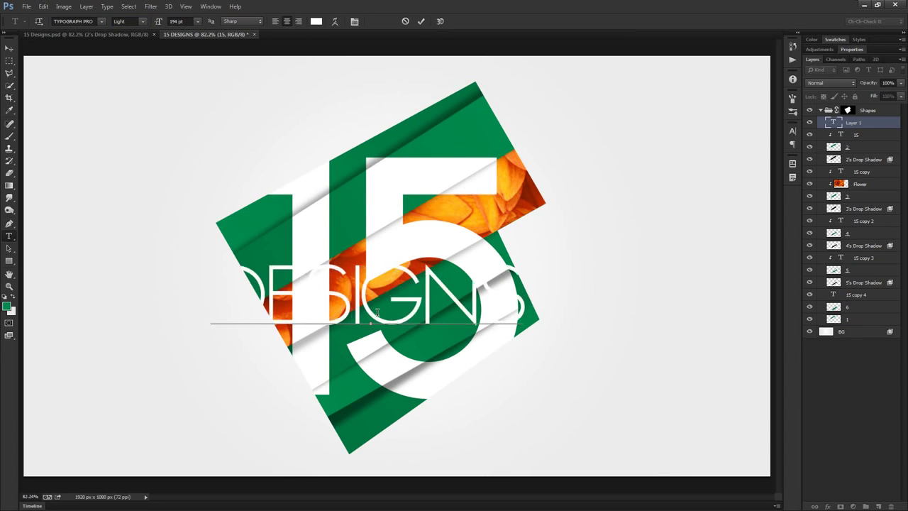
Step: Scale DESIGNS down to about 89 pt and centre it across the middle of the 15
{"action": "left_click_drag", "start_coordinate": [525, 348], "coordinate": [448, 313]}
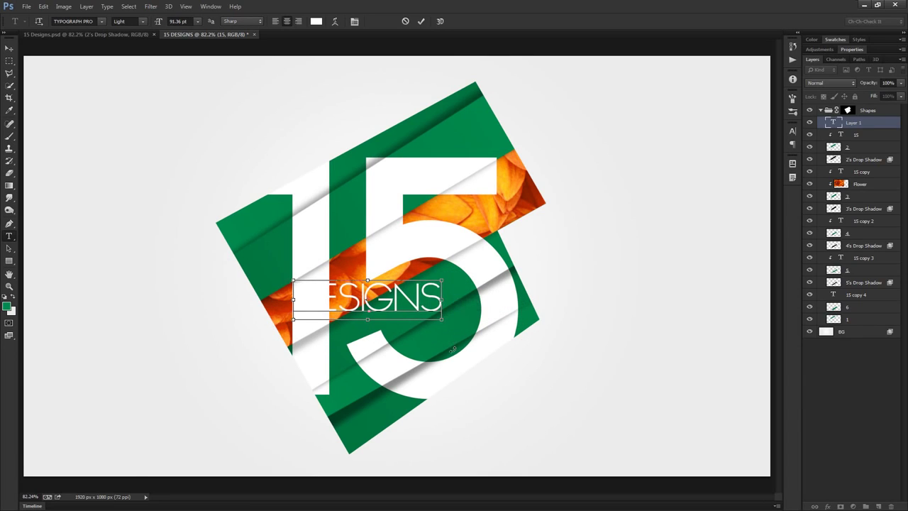
{"action": "left_click_drag", "start_coordinate": [467, 363], "coordinate": [484, 367]}
{"action": "key", "text": "ctrl"}
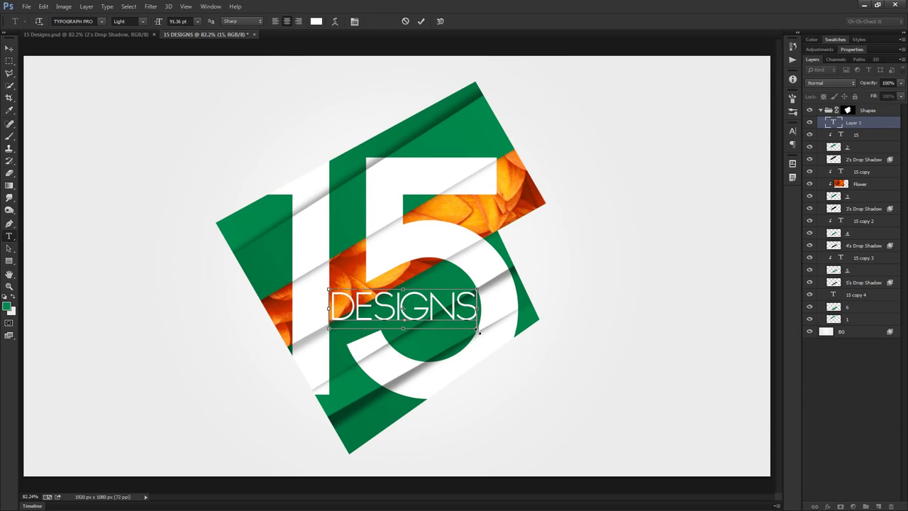
{"action": "left_click_drag", "start_coordinate": [477, 329], "coordinate": [473, 326]}
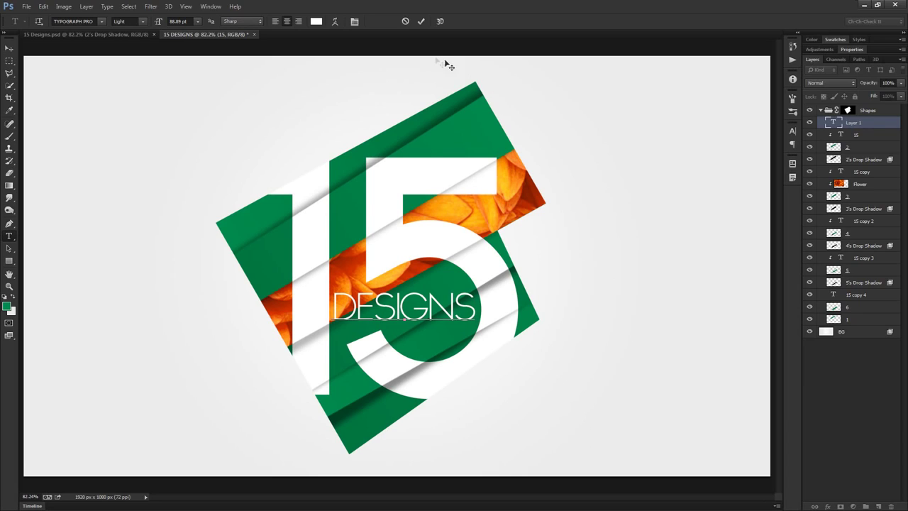
{"action": "left_click", "coordinate": [420, 21]}
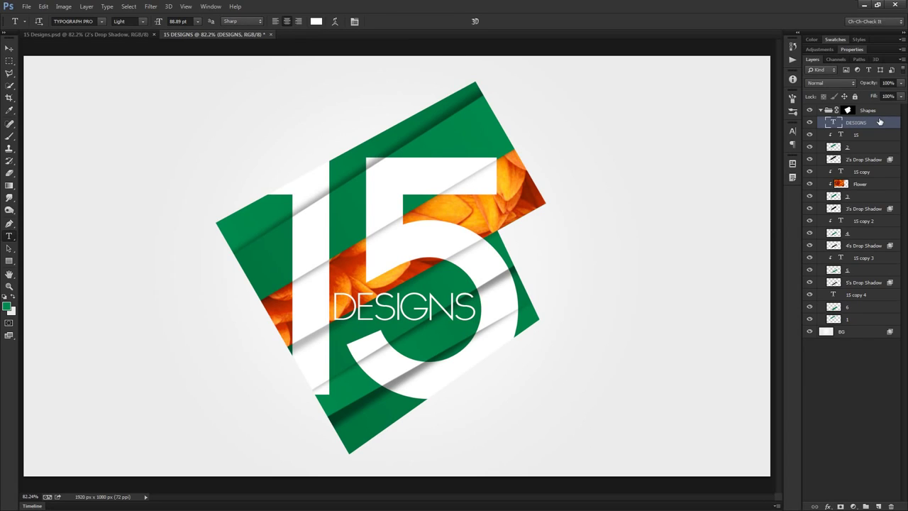
Step: Clip DESIGNS to 15 copy, and clip DESIGNS copies to 15 copy 2 and 15 copy 3
{"action": "left_click_drag", "start_coordinate": [860, 122], "coordinate": [867, 166]}
{"action": "left_click", "coordinate": [871, 165], "text": "alt"}
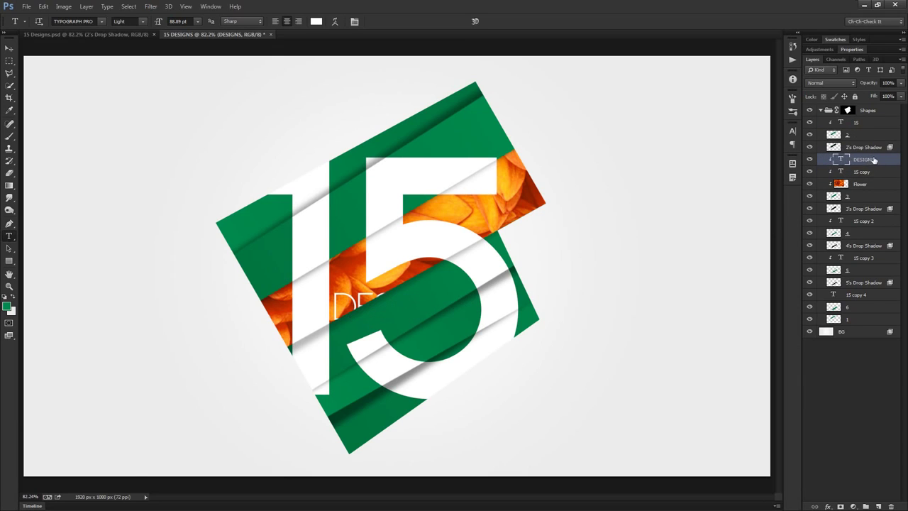
{"action": "left_click_drag", "start_coordinate": [872, 159], "coordinate": [868, 264]}
{"action": "left_click", "coordinate": [870, 222], "text": "alt"}
{"action": "left_click", "coordinate": [869, 276], "text": "alt"}
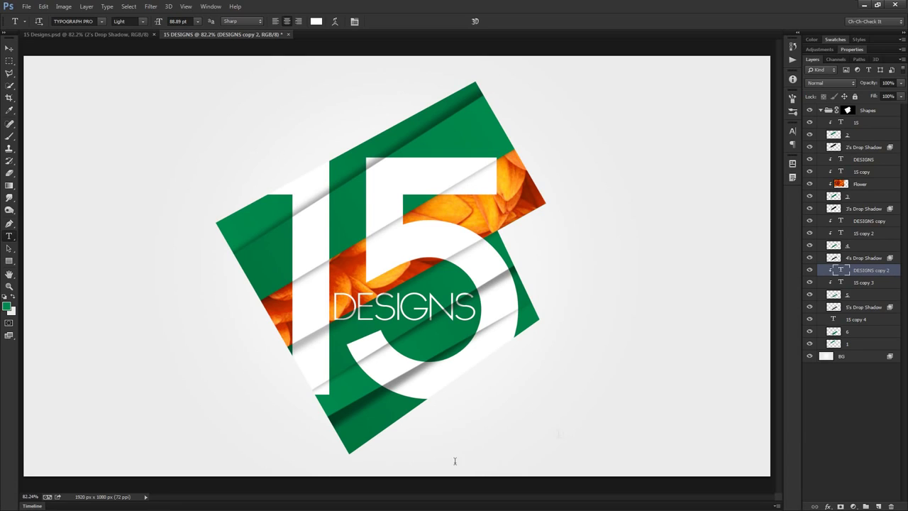
{"action": "left_click", "coordinate": [870, 112]}
Step: Add a Drop Shadow to the Shapes group without global light: 25% opacity, 80° angle, 10 px distance
{"action": "left_click", "coordinate": [829, 506]}
{"action": "left_click", "coordinate": [852, 496]}
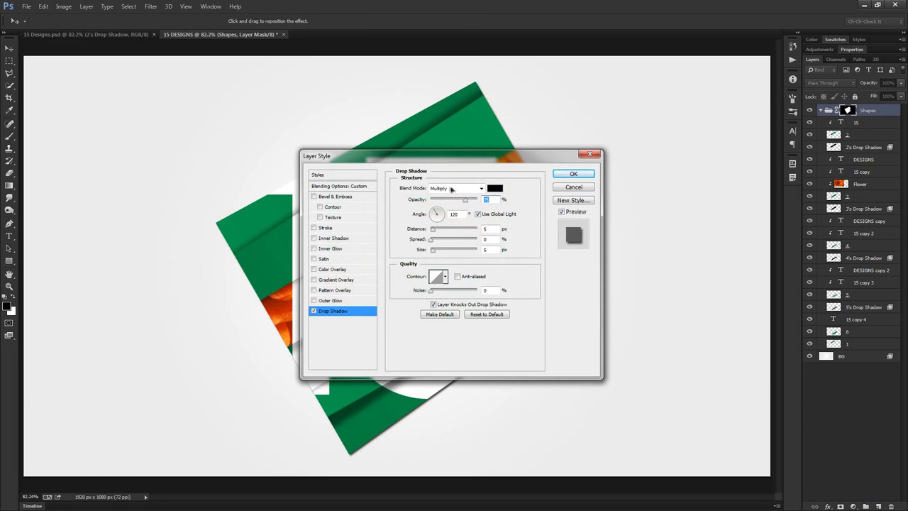
{"action": "left_click", "coordinate": [478, 214]}
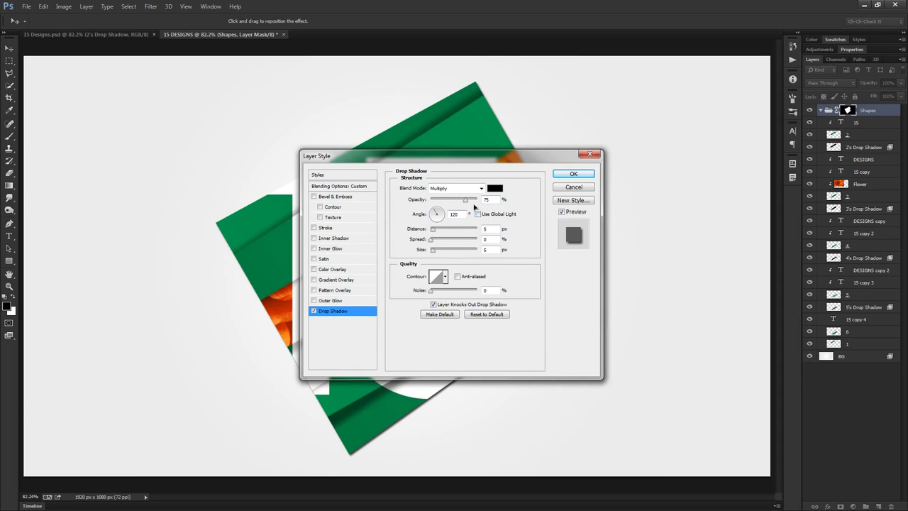
{"action": "double_click", "coordinate": [492, 200]}
{"action": "type", "text": "25"}
{"action": "key", "text": "Tab"}
{"action": "type", "text": "80"}
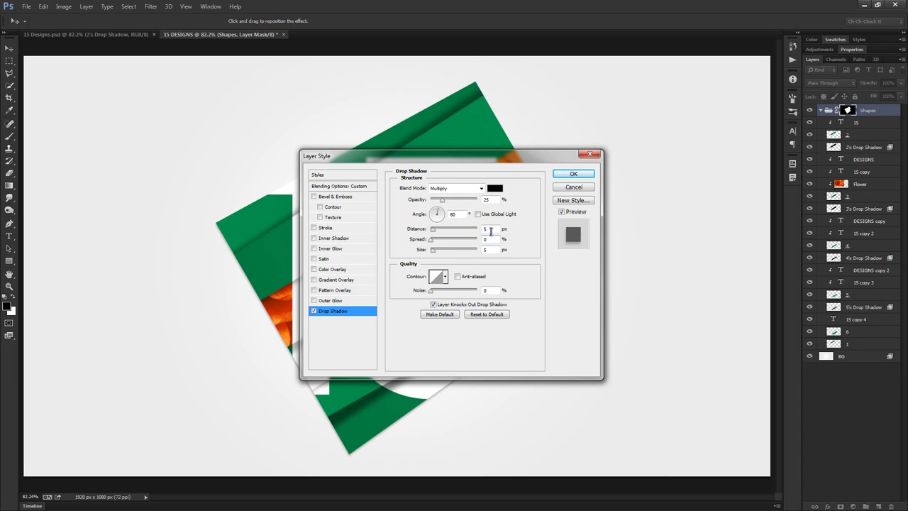
{"action": "type", "text": "10"}
{"action": "key", "text": "Tab"}
{"action": "key", "text": "Tab"}
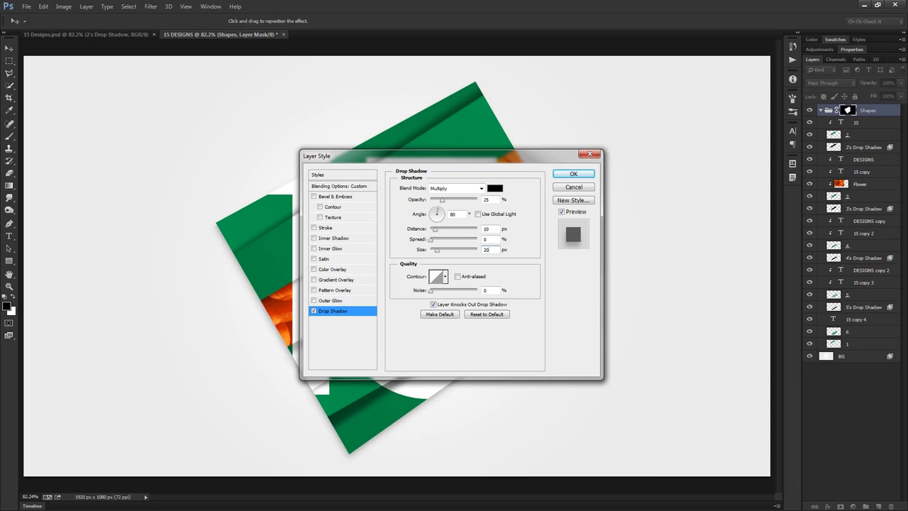
Step: Give the shadow 1% noise, check the preview, and apply the drop shadow
{"action": "left_click_drag", "start_coordinate": [501, 154], "coordinate": [481, 115]}
{"action": "double_click", "coordinate": [469, 253]}
{"action": "type", "text": "1"}
{"action": "left_click_drag", "start_coordinate": [496, 130], "coordinate": [543, 139]}
{"action": "left_click", "coordinate": [598, 145]}
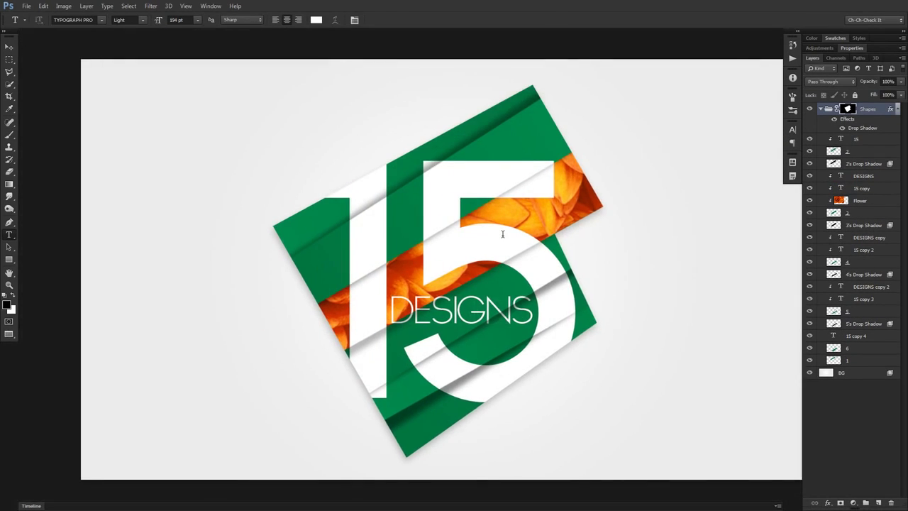
Step: Show the finished 15 DESIGNS composition in full-screen mode, fitted to the screen
{"action": "key", "text": "f"}
{"action": "key", "text": "f"}
{"action": "key", "text": "ctrl+0"}
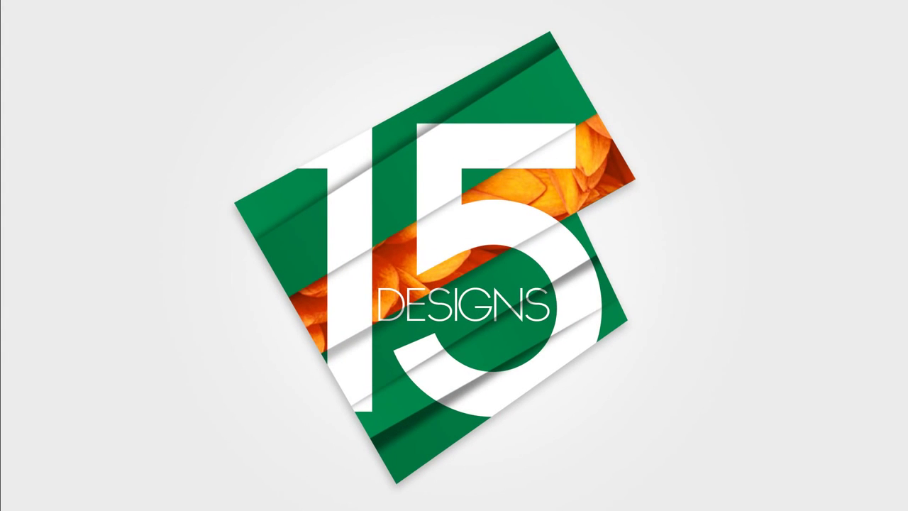